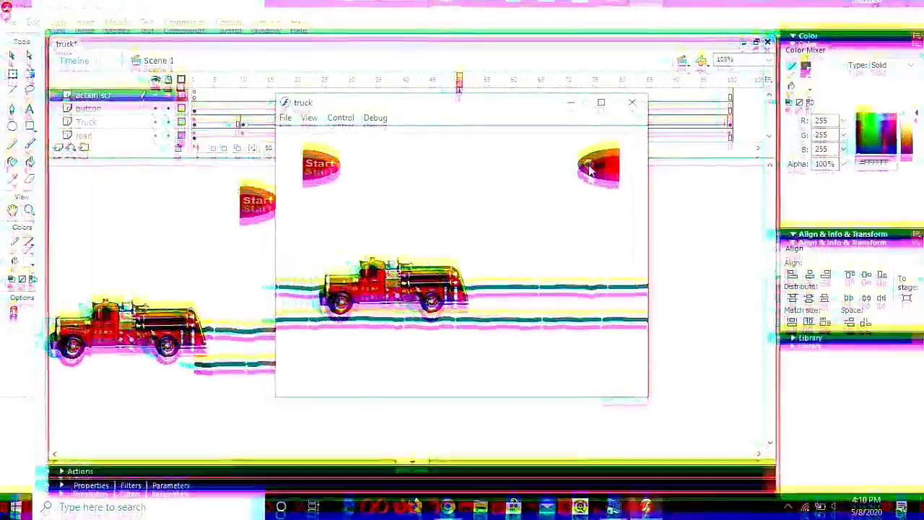
# Step: Run the truck animation in the SWF preview, then close the preview window
pyautogui.click(589, 168)
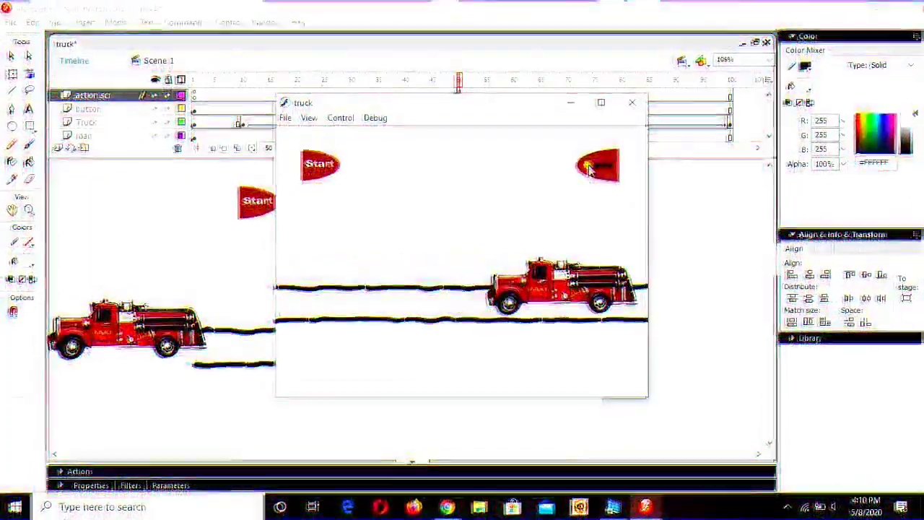
pyautogui.click(629, 107)
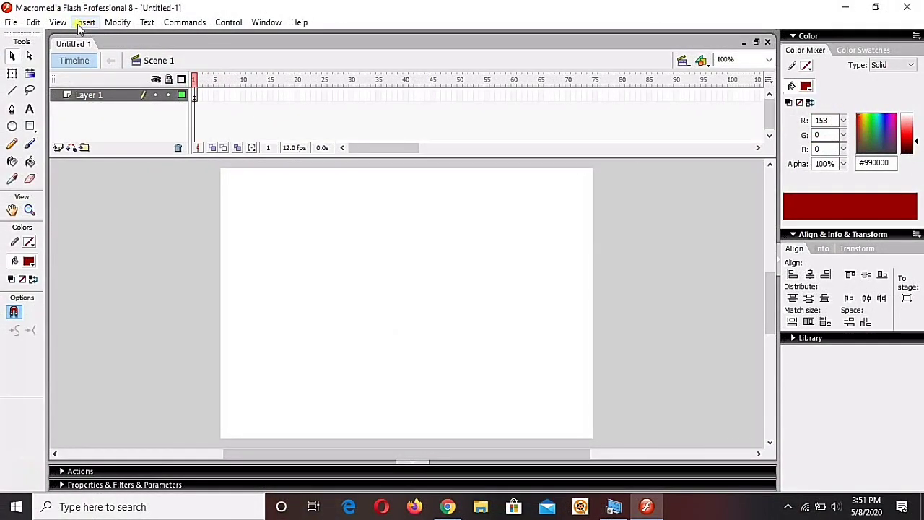
# Step: Import the truck picture from the Desktop directly onto the stage with Import to Stage
pyautogui.click(10, 22)
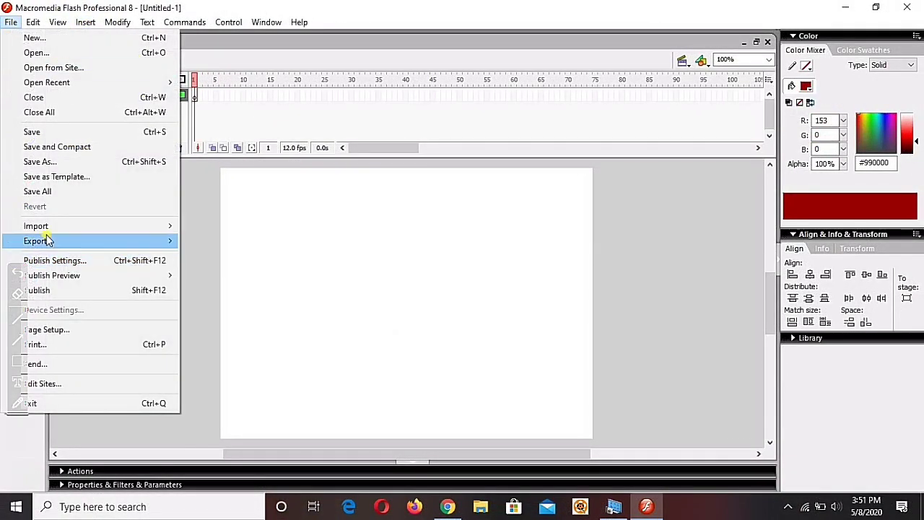
pyautogui.moveTo(64, 228)
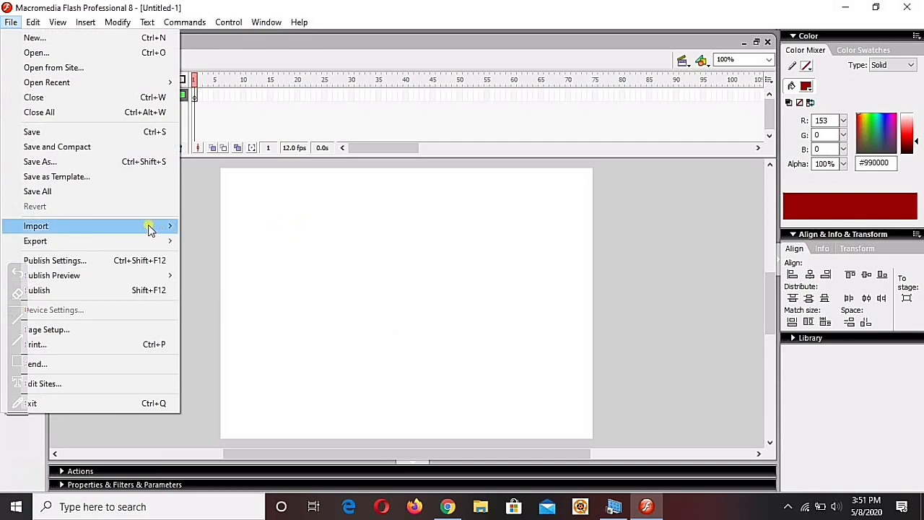
pyautogui.moveTo(173, 226)
pyautogui.click(208, 227)
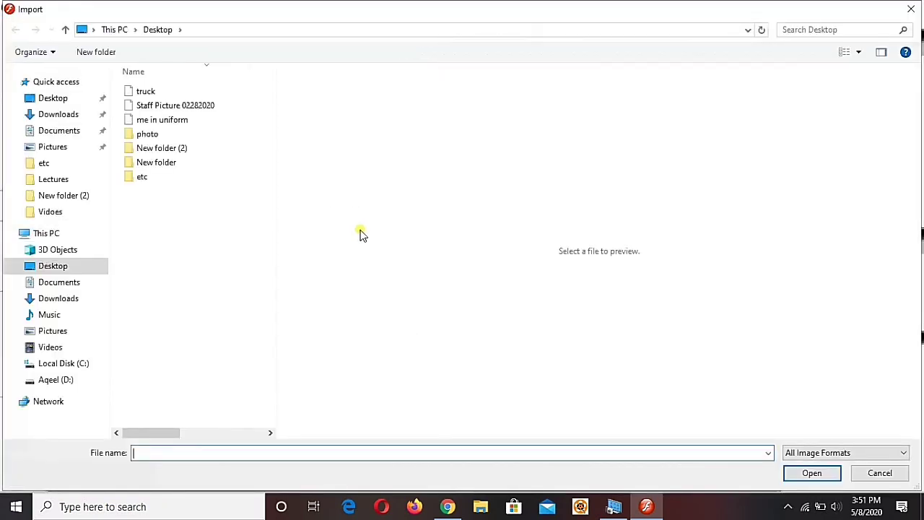
pyautogui.write('t')
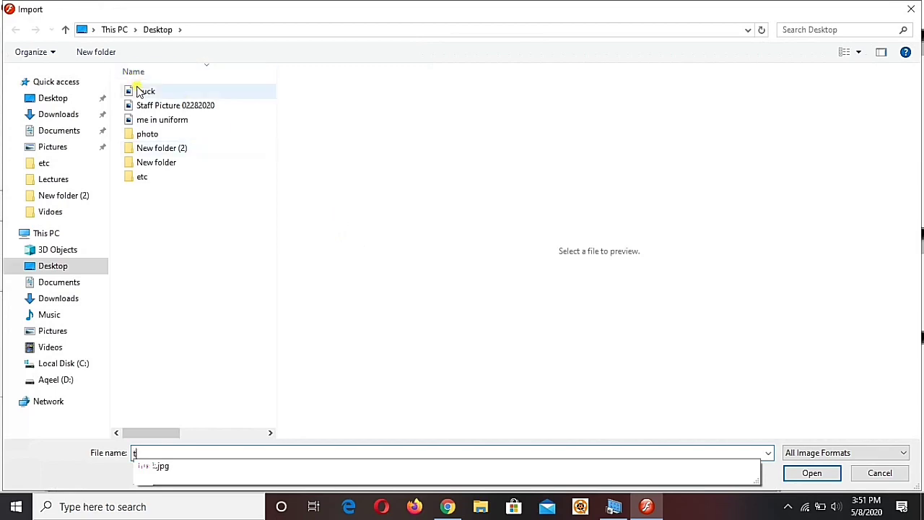
pyautogui.doubleClick(185, 106)
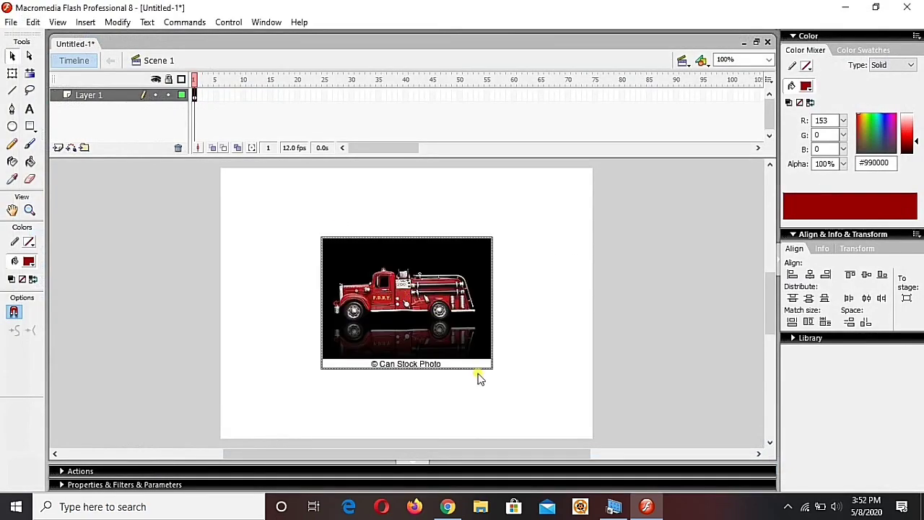
# Step: Enlarge the truck image slightly, zoom in on it, and test erasing the black background
pyautogui.press('q')
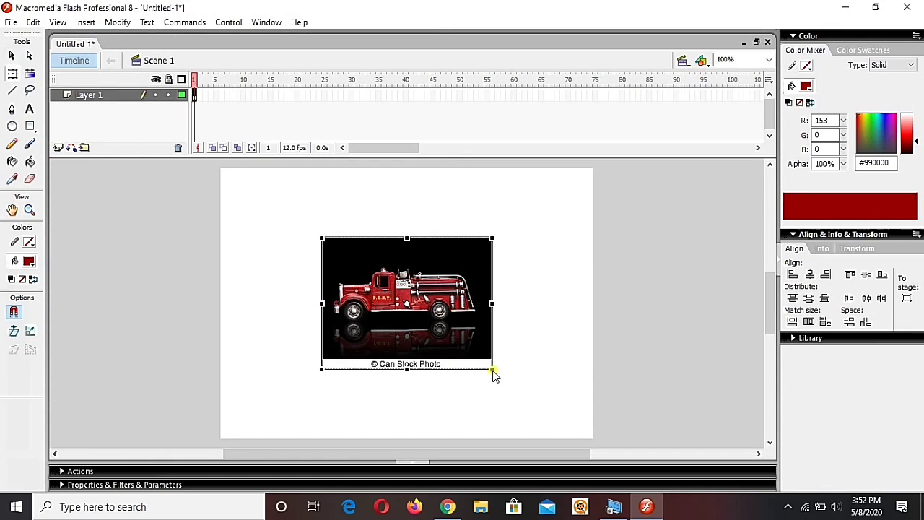
pyautogui.moveTo(494, 373); pyautogui.dragTo(498, 377)
pyautogui.click(549, 407)
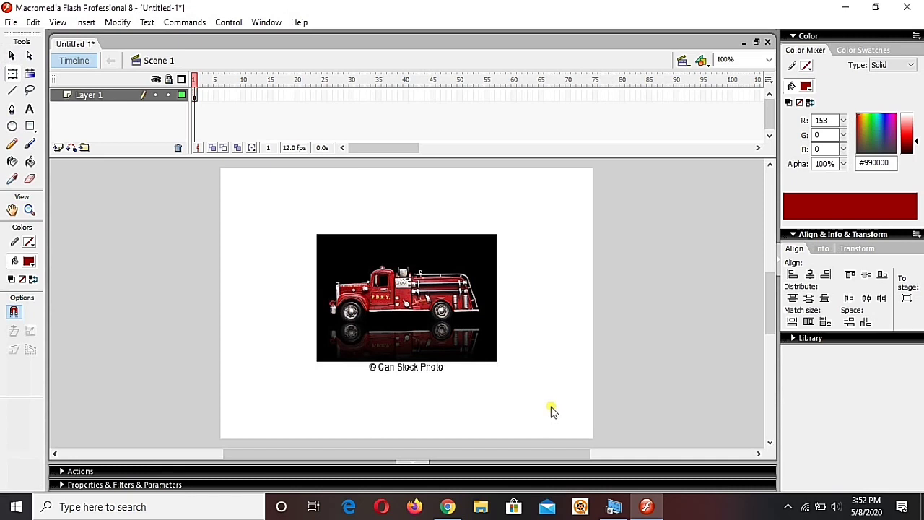
pyautogui.click(29, 210)
pyautogui.moveTo(289, 207); pyautogui.dragTo(544, 399)
pyautogui.press('e')
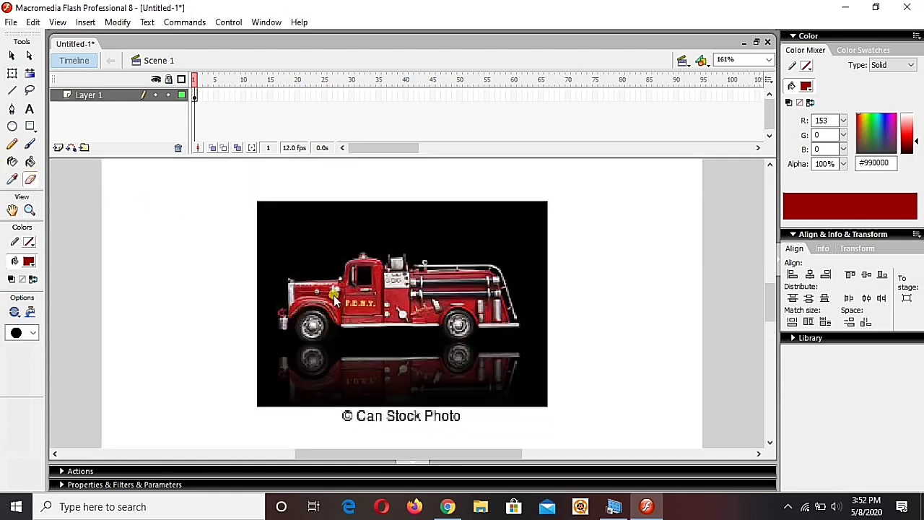
pyautogui.moveTo(274, 249)
pyautogui.mouseDown()
pyautogui.moveTo(340, 210)
pyautogui.moveTo(345, 216)
pyautogui.mouseUp()
# Step: Break the truck bitmap apart and delete the reflection and caption below the truck
pyautogui.press('v')
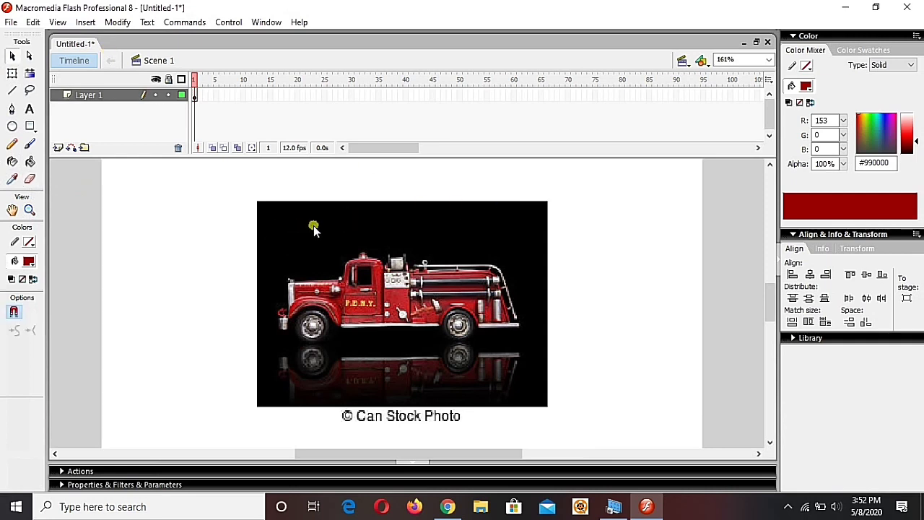
pyautogui.click(313, 228)
pyautogui.hotkey('ctrl', 'b')
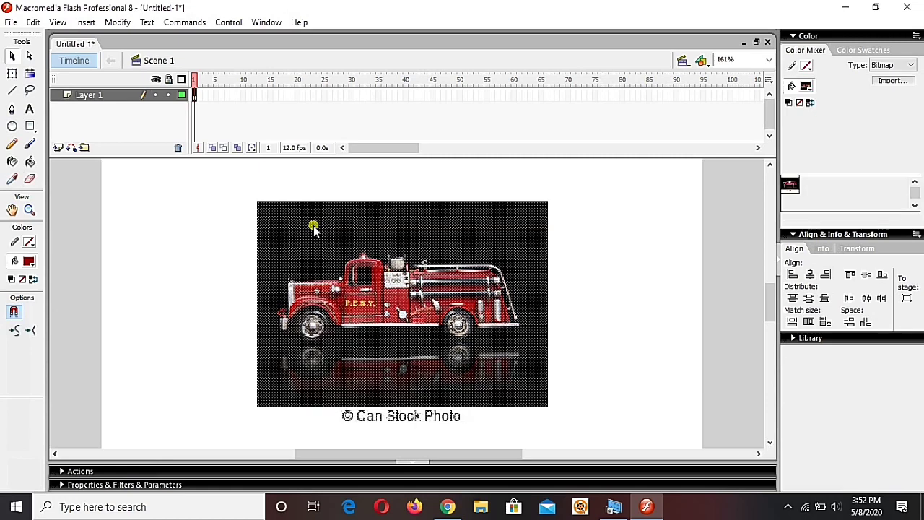
pyautogui.click(207, 254)
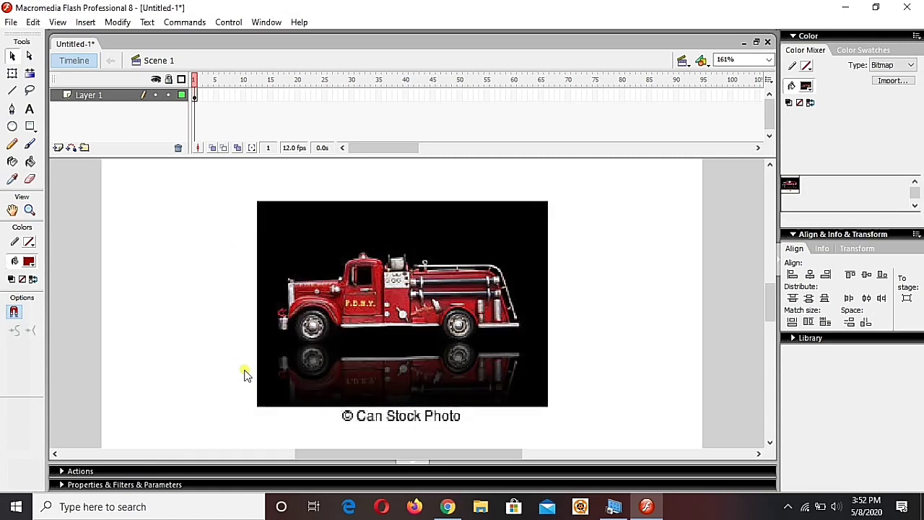
pyautogui.moveTo(220, 344); pyautogui.dragTo(599, 480)
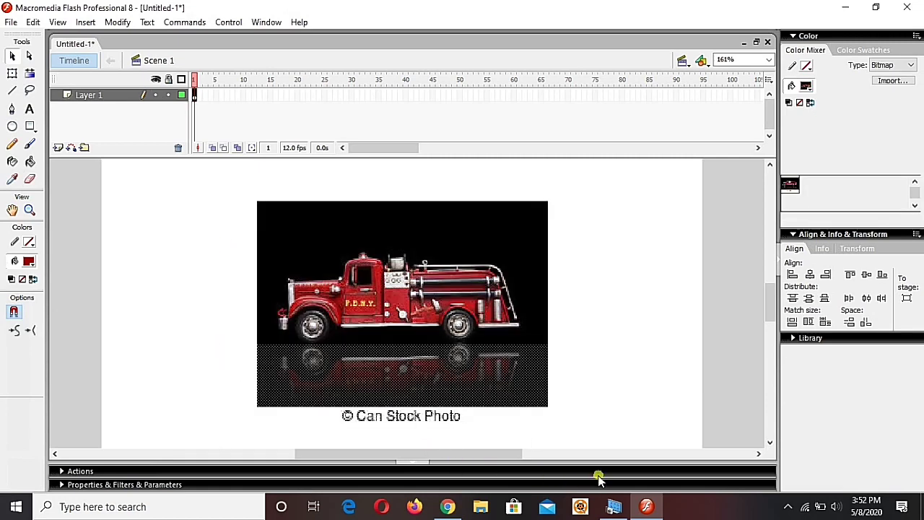
pyautogui.press('Delete')
pyautogui.click(325, 217)
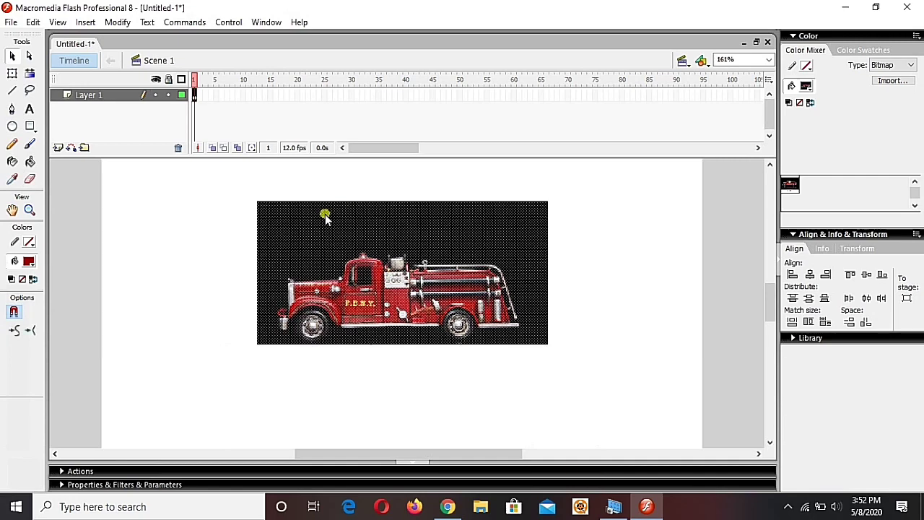
# Step: Zoom in closer on the truck and get the Eraser tool ready
pyautogui.press('z')
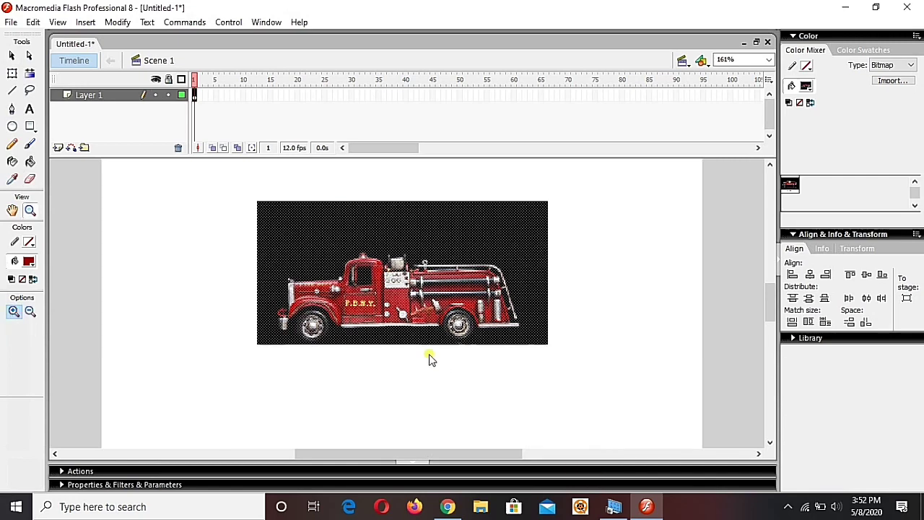
pyautogui.moveTo(243, 196); pyautogui.dragTo(613, 381)
pyautogui.press('v')
pyautogui.click(688, 369)
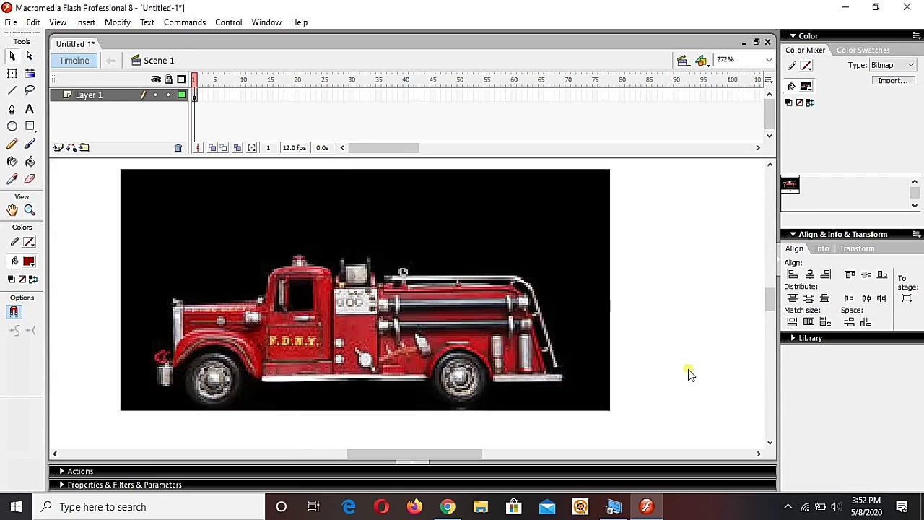
pyautogui.press('q')
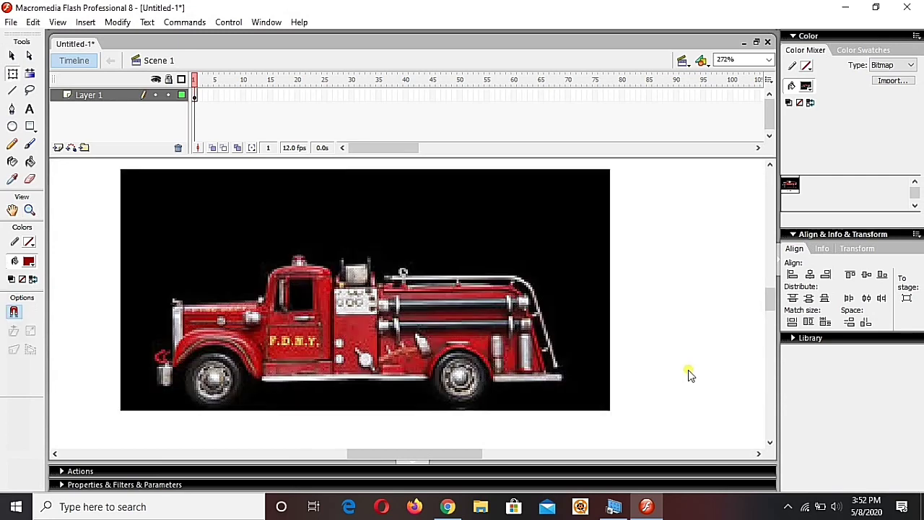
pyautogui.press('z')
pyautogui.press('e')
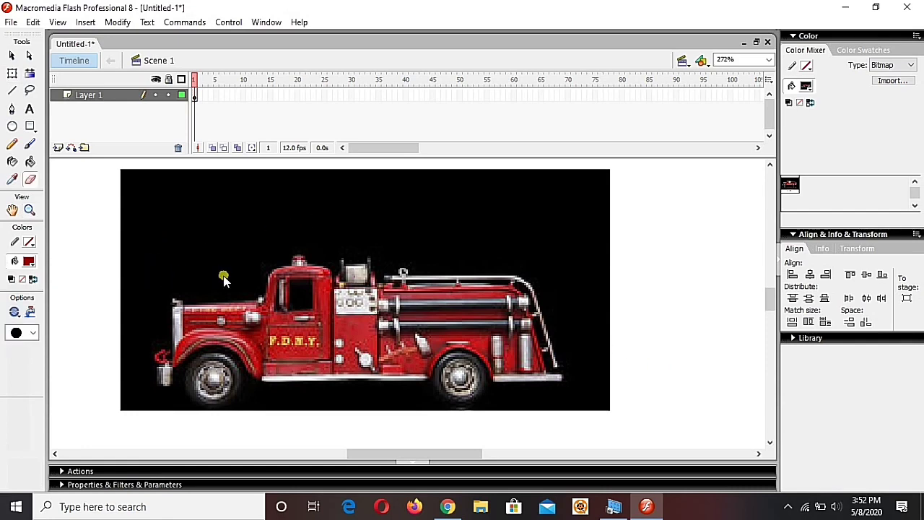
# Step: Zoom in on the truck's front end and erase a path below the front wheel and past the bumper
pyautogui.press('z')
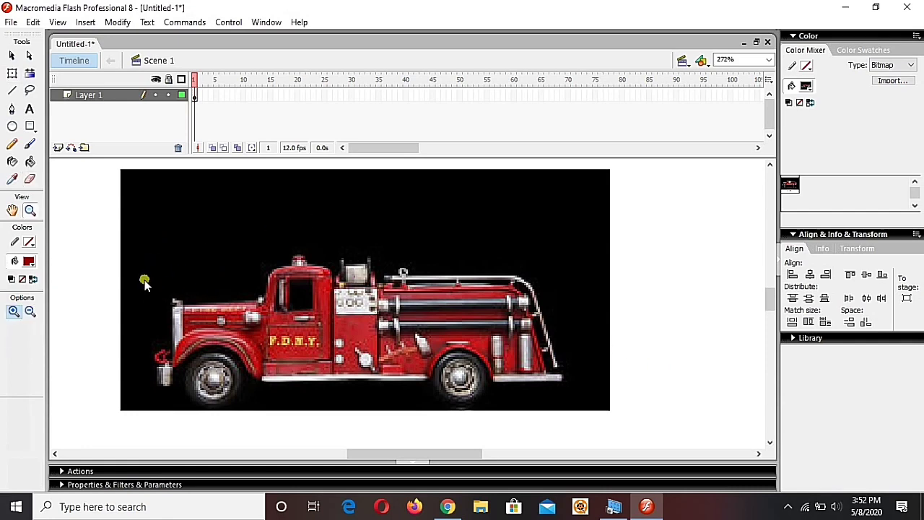
pyautogui.moveTo(144, 283); pyautogui.dragTo(249, 432)
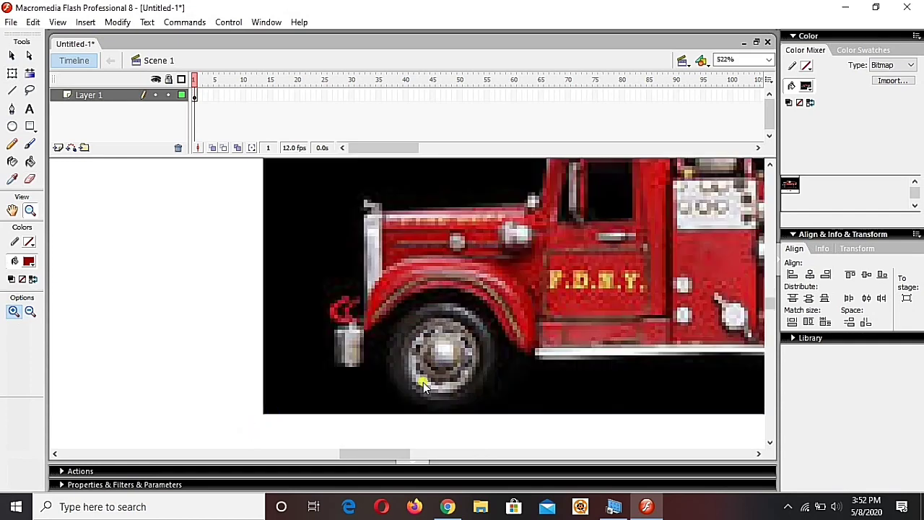
pyautogui.press('e')
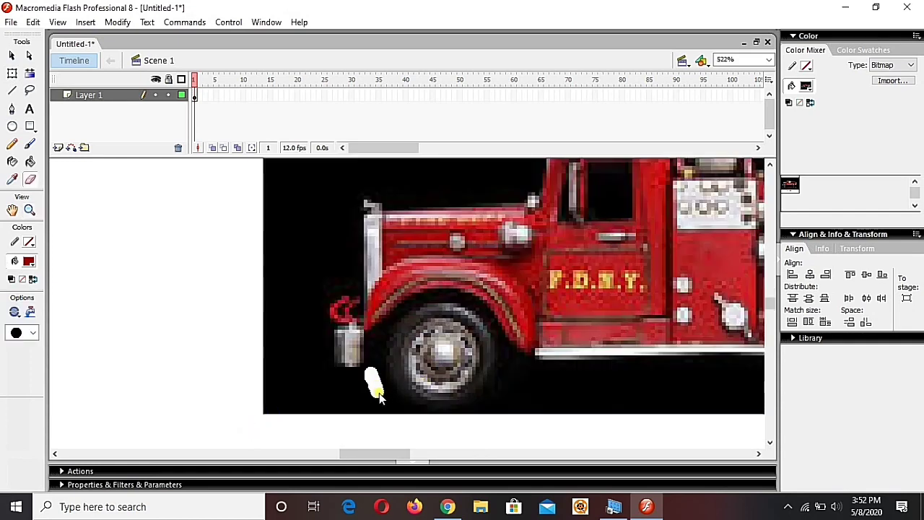
pyautogui.moveTo(381, 397); pyautogui.dragTo(427, 424)
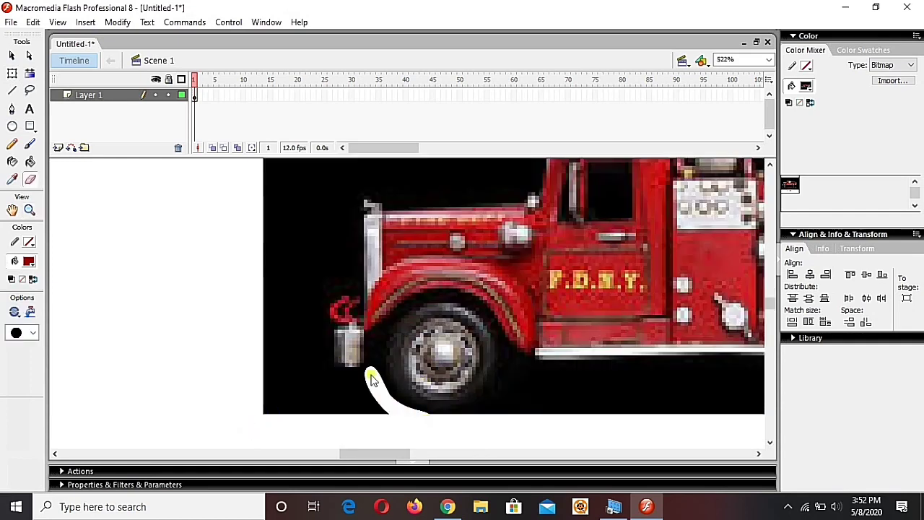
pyautogui.moveTo(367, 377); pyautogui.dragTo(326, 363)
pyautogui.moveTo(349, 284)
pyautogui.mouseDown()
pyautogui.moveTo(352, 203)
pyautogui.moveTo(371, 192)
pyautogui.moveTo(410, 202)
pyautogui.moveTo(521, 195)
pyautogui.moveTo(543, 174)
pyautogui.mouseUp()
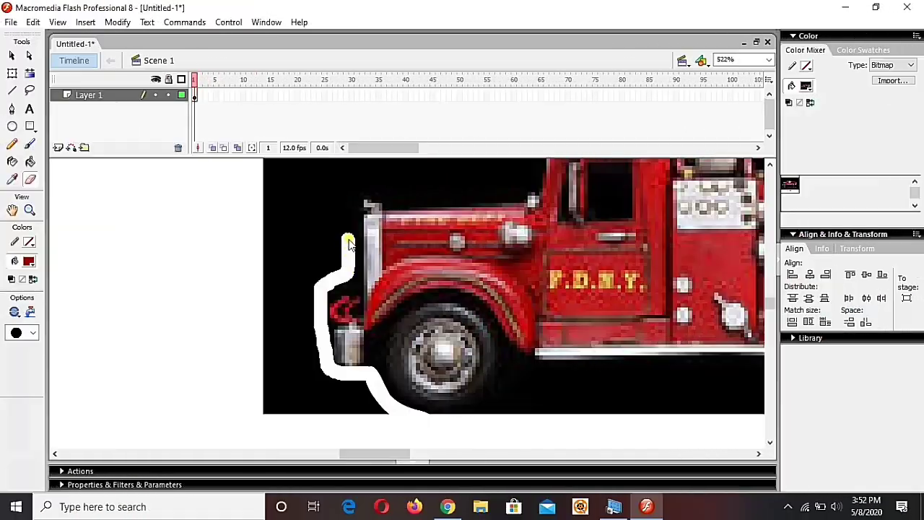
pyautogui.click(772, 166)
pyautogui.moveTo(529, 268)
pyautogui.mouseDown()
pyautogui.moveTo(536, 308)
pyautogui.moveTo(533, 264)
pyautogui.moveTo(585, 271)
pyautogui.moveTo(598, 249)
pyautogui.moveTo(676, 285)
pyautogui.moveTo(688, 256)
pyautogui.moveTo(736, 268)
pyautogui.mouseUp()
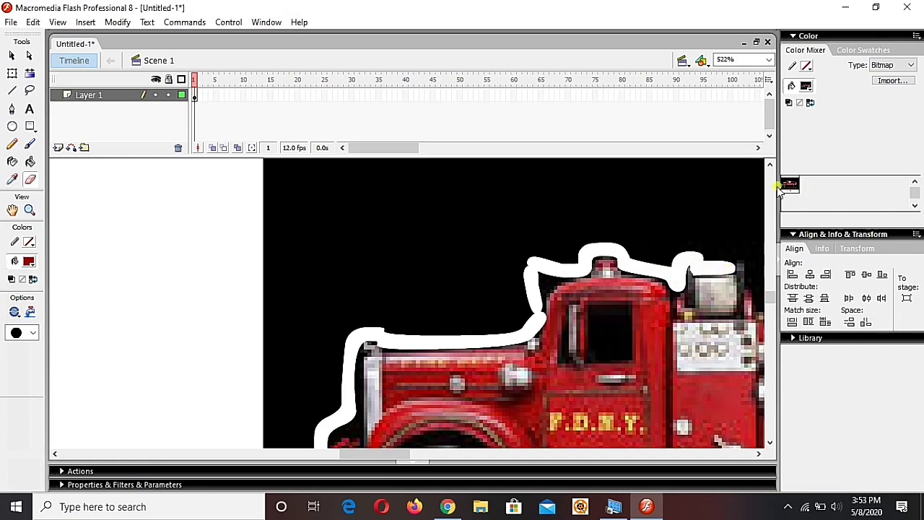
pyautogui.click(759, 454)
pyautogui.click(758, 453)
pyautogui.moveTo(525, 273)
pyautogui.mouseDown()
pyautogui.moveTo(526, 258)
pyautogui.moveTo(542, 257)
pyautogui.moveTo(569, 285)
pyautogui.moveTo(604, 275)
pyautogui.moveTo(629, 289)
pyautogui.mouseUp()
pyautogui.click(759, 454)
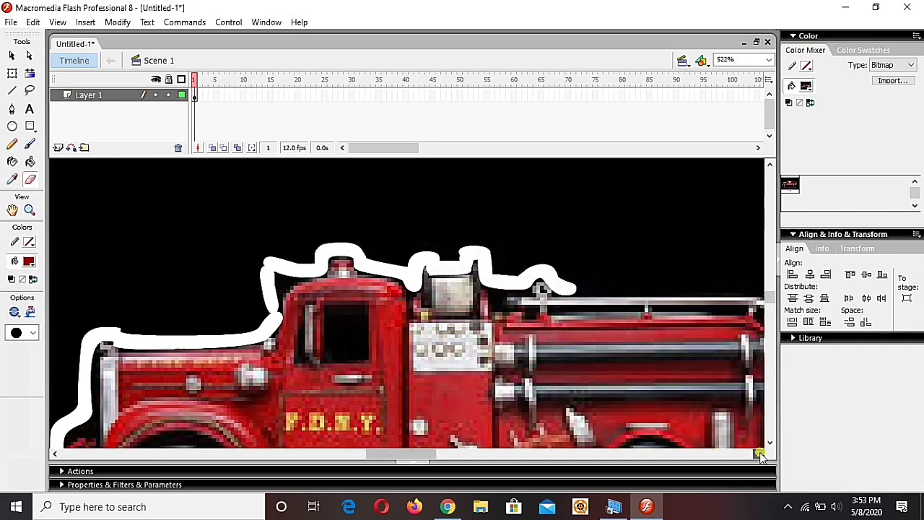
pyautogui.click(758, 454)
# Step: Continue erasing along the top rail, the rear curve and the bottom of the truck
pyautogui.moveTo(458, 287)
pyautogui.mouseDown()
pyautogui.moveTo(603, 287)
pyautogui.moveTo(454, 287)
pyautogui.moveTo(502, 290)
pyautogui.mouseUp()
pyautogui.click(758, 453)
pyautogui.click(758, 454)
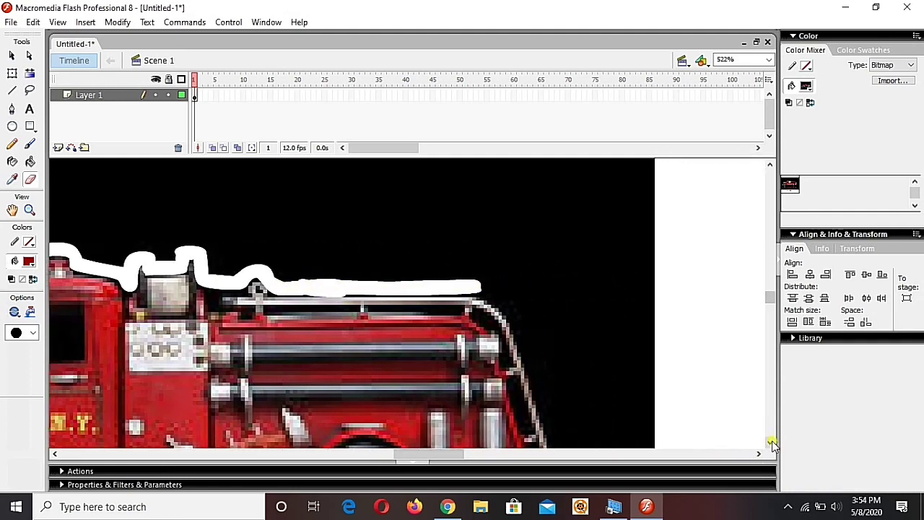
pyautogui.click(770, 442)
pyautogui.moveTo(480, 212)
pyautogui.mouseDown()
pyautogui.moveTo(516, 244)
pyautogui.moveTo(571, 420)
pyautogui.moveTo(427, 429)
pyautogui.moveTo(543, 434)
pyautogui.mouseUp()
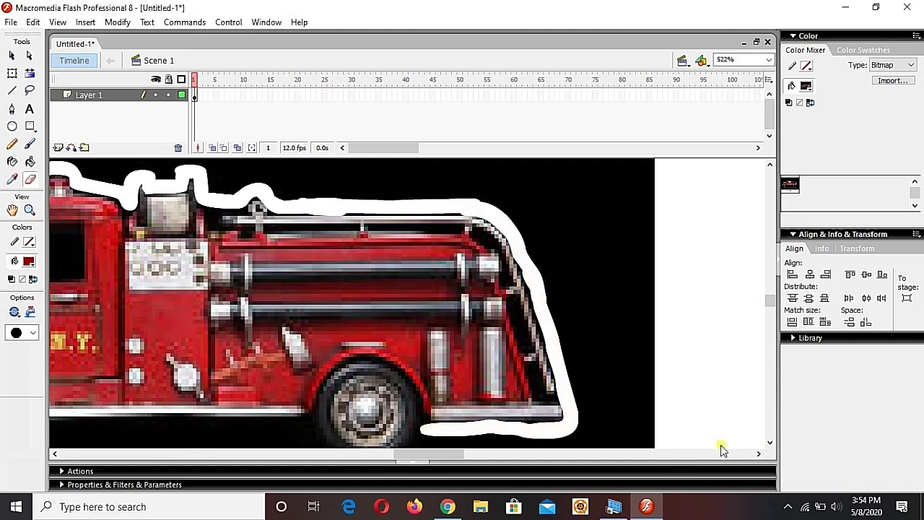
pyautogui.moveTo(426, 453); pyautogui.dragTo(415, 455)
pyautogui.moveTo(770, 300); pyautogui.dragTo(771, 312)
pyautogui.moveTo(376, 296)
pyautogui.mouseDown()
pyautogui.moveTo(404, 340)
pyautogui.moveTo(509, 345)
pyautogui.moveTo(495, 330)
pyautogui.moveTo(431, 354)
pyautogui.moveTo(377, 311)
pyautogui.moveTo(441, 361)
pyautogui.mouseUp()
pyautogui.moveTo(57, 303); pyautogui.dragTo(382, 303)
pyautogui.moveTo(421, 454); pyautogui.dragTo(380, 454)
pyautogui.moveTo(471, 299)
pyautogui.mouseDown()
pyautogui.moveTo(443, 330)
pyautogui.moveTo(371, 367)
pyautogui.mouseUp()
# Step: Fit the stage in view, delete the black fill around the truck, and drag the truck right
pyautogui.hotkey('ctrl', '-')
pyautogui.hotkey('ctrl', '2')
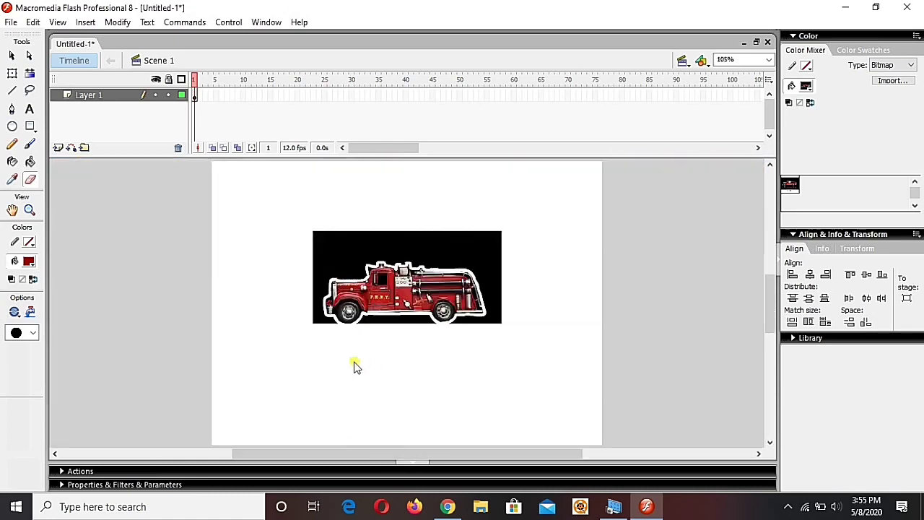
pyautogui.press('v')
pyautogui.click(337, 240)
pyautogui.press('Delete')
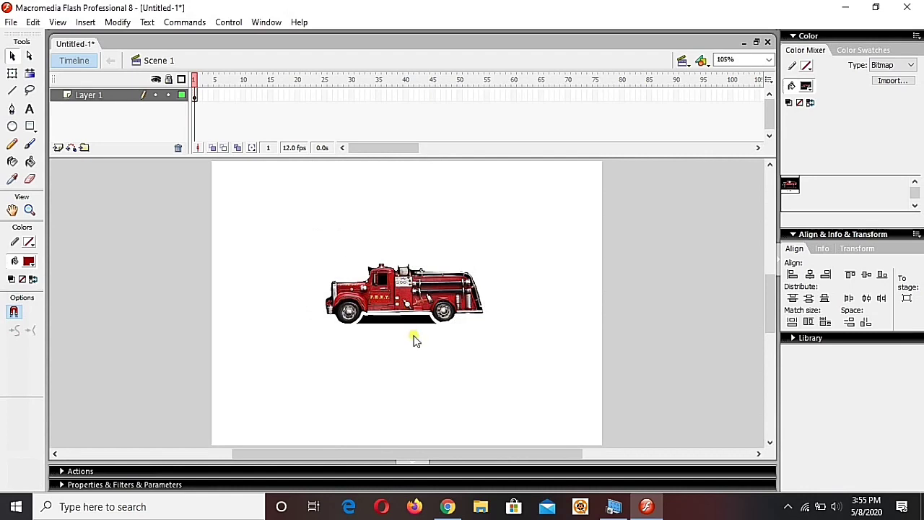
pyautogui.moveTo(410, 299); pyautogui.dragTo(460, 308)
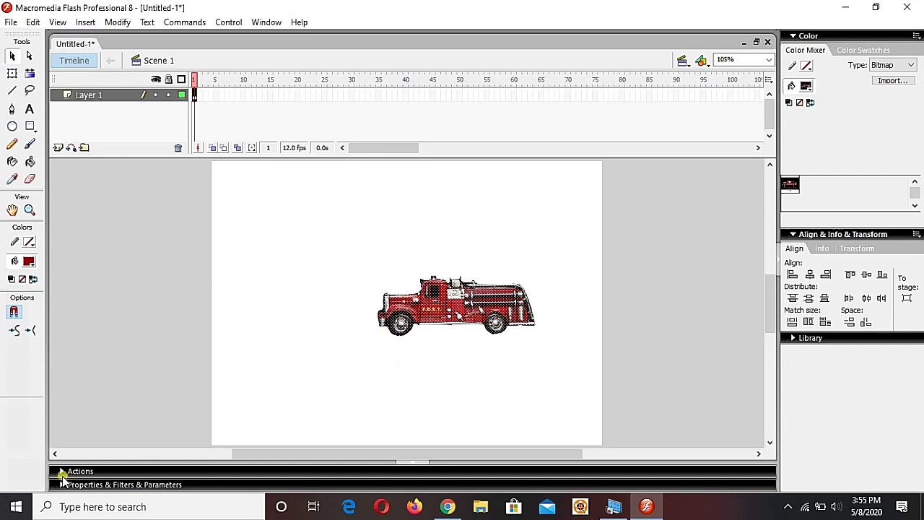
# Step: Rename Layer 1 to Truck and nudge the truck down and right
pyautogui.doubleClick(95, 96)
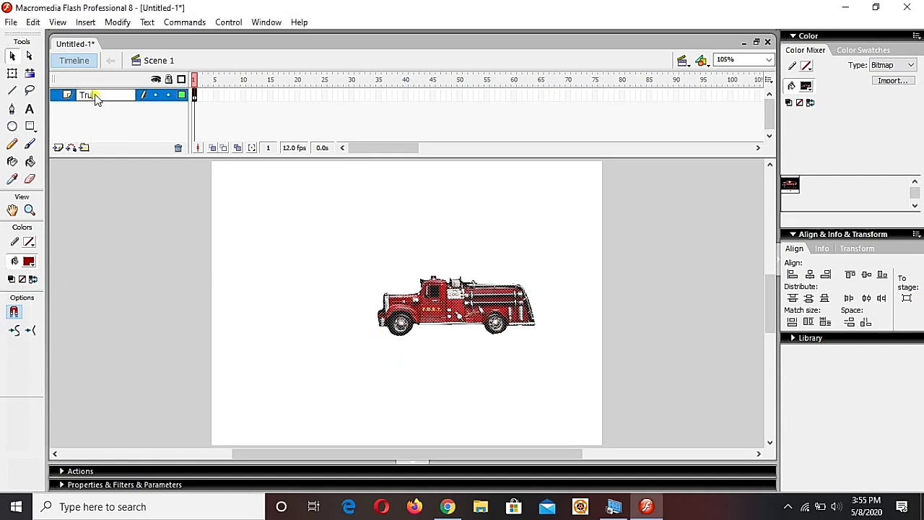
pyautogui.write('Truck')
pyautogui.press('Return')
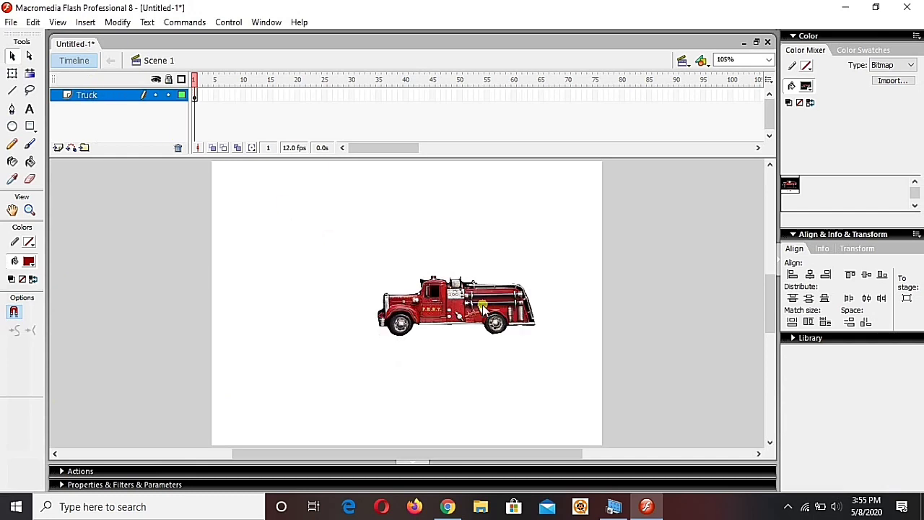
pyautogui.moveTo(478, 305); pyautogui.dragTo(515, 329)
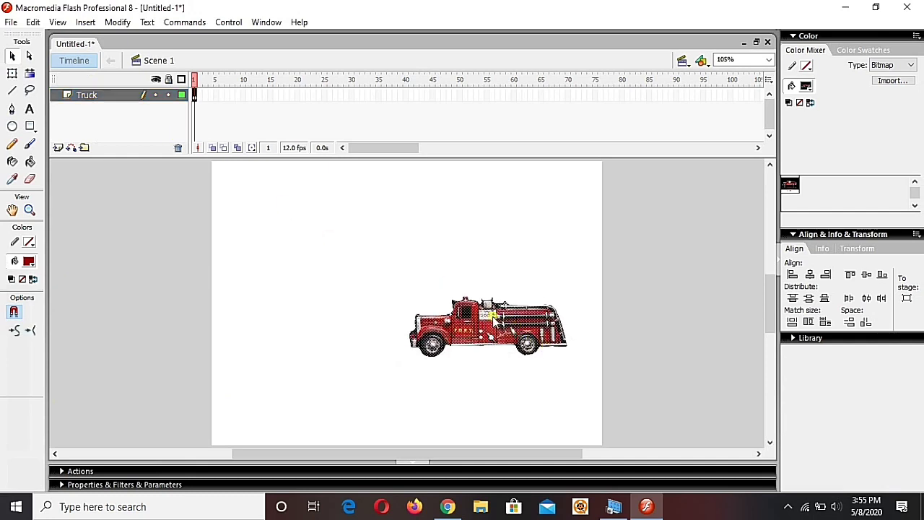
# Step: Add a new layer above Truck and name it road
pyautogui.click(57, 148)
pyautogui.doubleClick(90, 108)
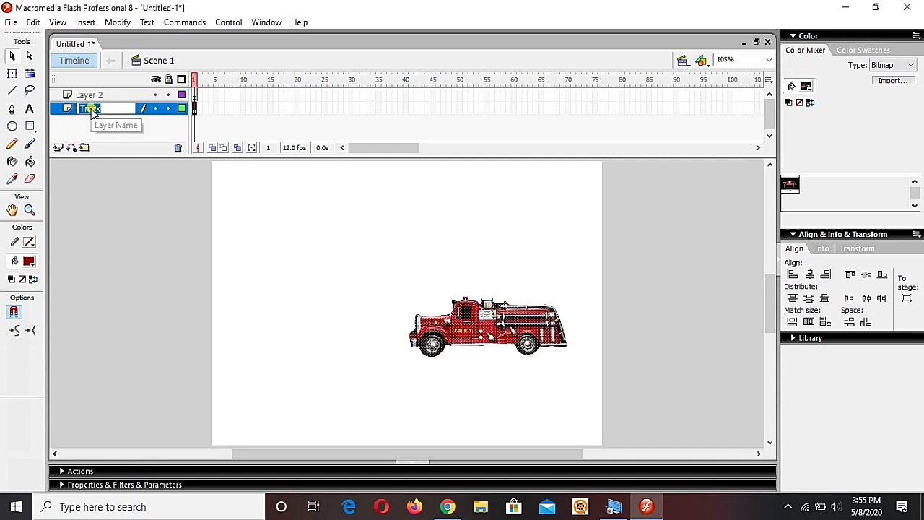
pyautogui.doubleClick(92, 96)
pyautogui.write('roa')
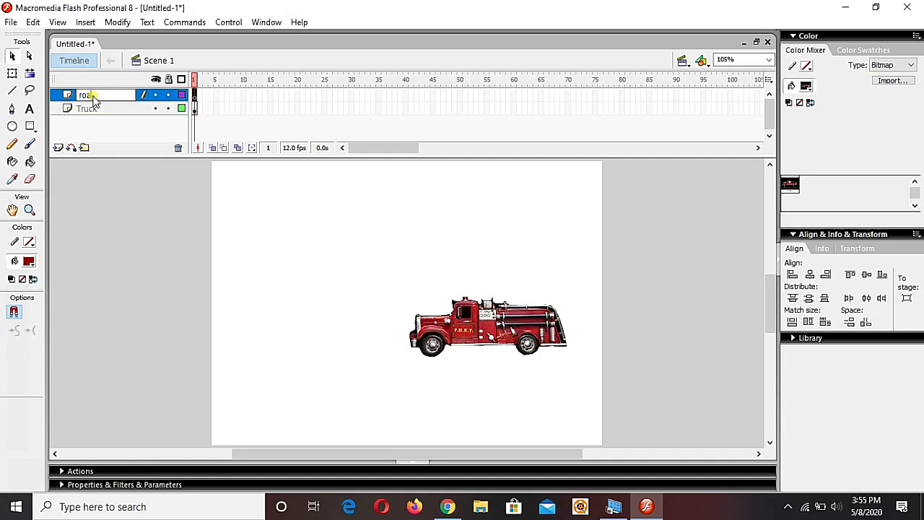
pyautogui.write('d')
pyautogui.click(93, 101)
pyautogui.click(11, 91)
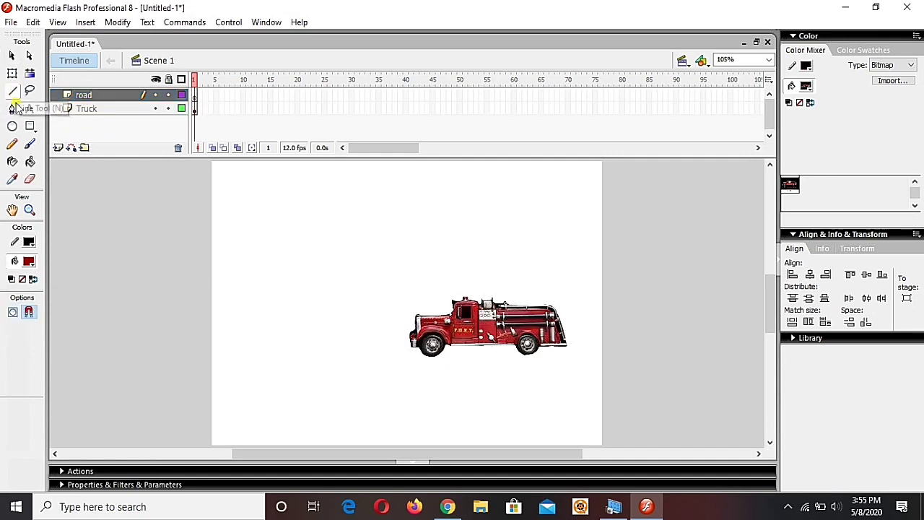
# Step: Give the Line tool a ragged stroke style with a thicker stroke height
pyautogui.click(185, 485)
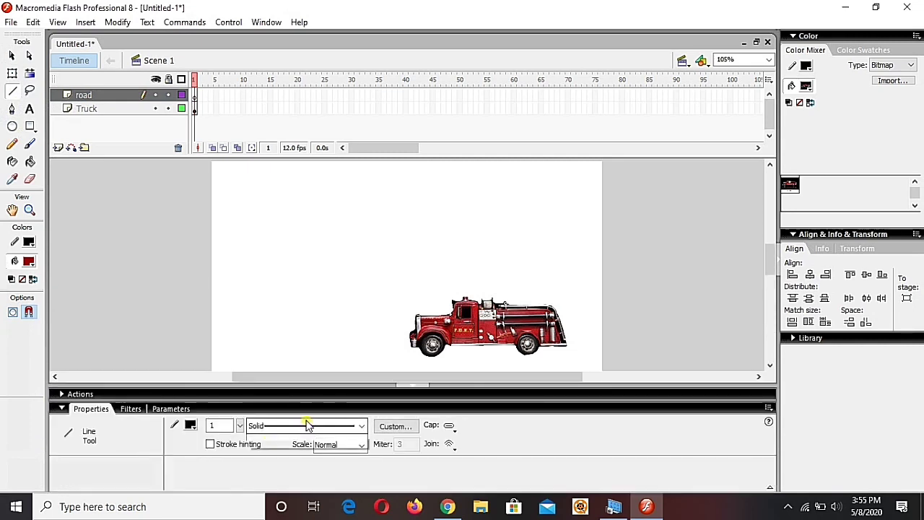
pyautogui.click(306, 425)
pyautogui.click(319, 488)
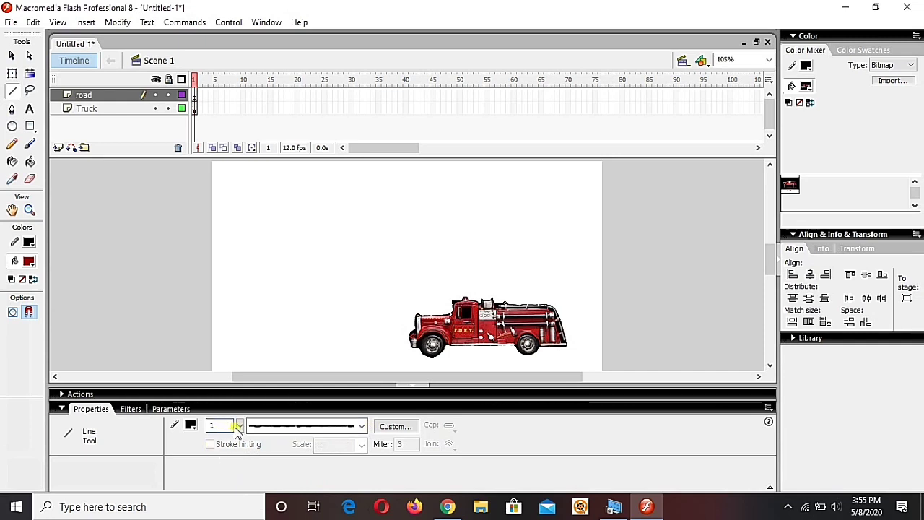
pyautogui.moveTo(240, 425); pyautogui.dragTo(242, 408)
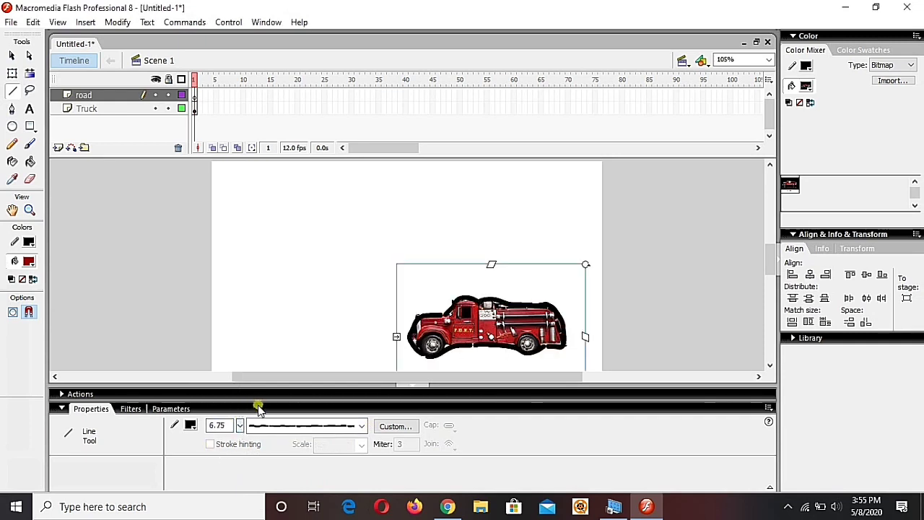
pyautogui.click(258, 408)
pyautogui.hotkey('ctrl', 'z')
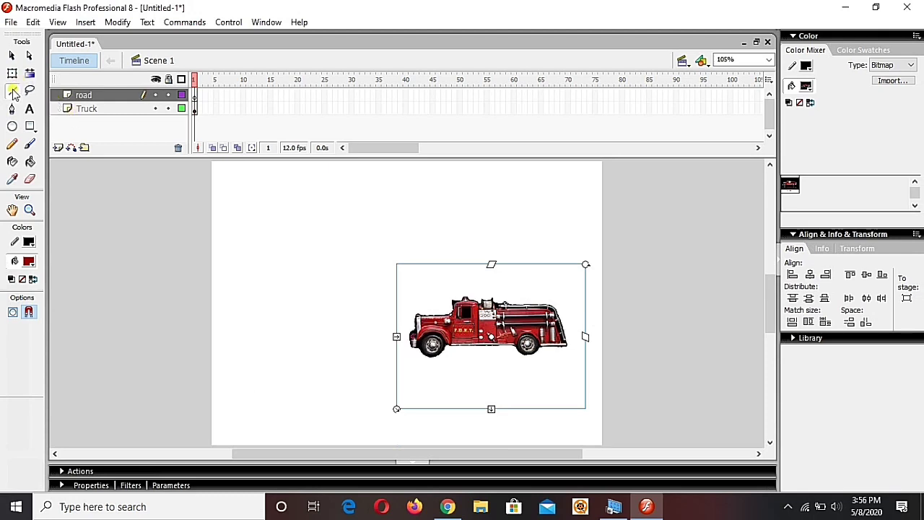
pyautogui.click(194, 96)
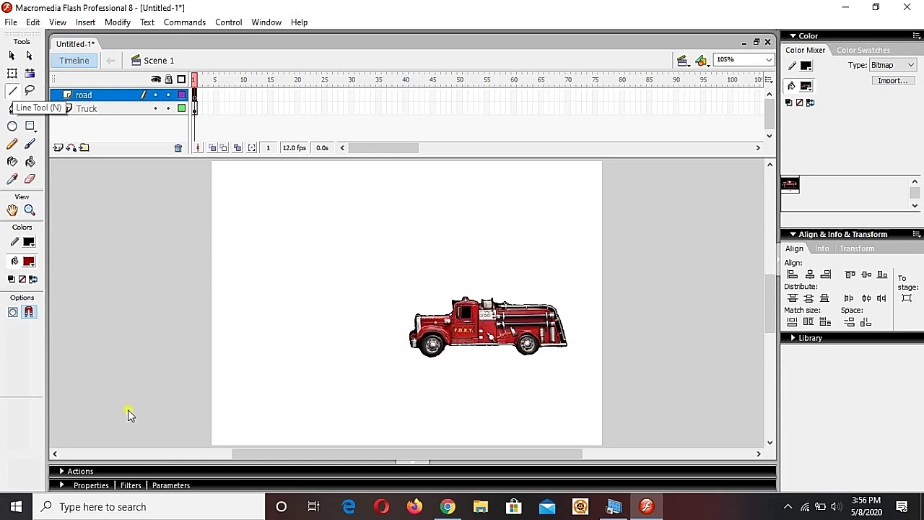
# Step: Draw a horizontal road line across the upper stage and stretch it further right with Free Transform
pyautogui.click(300, 485)
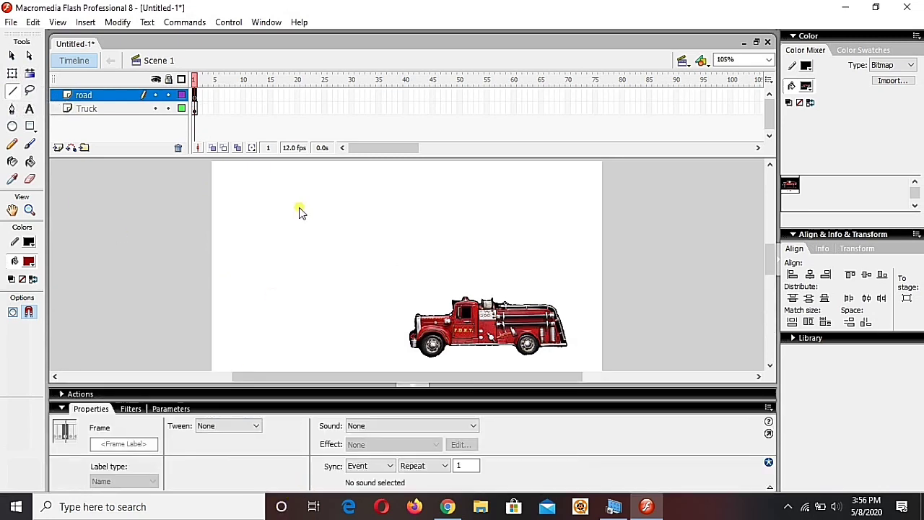
pyautogui.moveTo(299, 208); pyautogui.dragTo(487, 209)
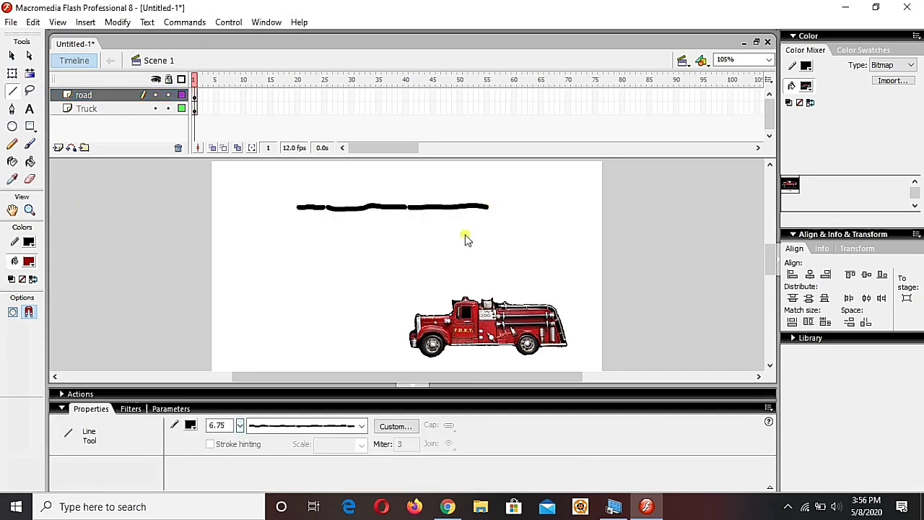
pyautogui.click(389, 409)
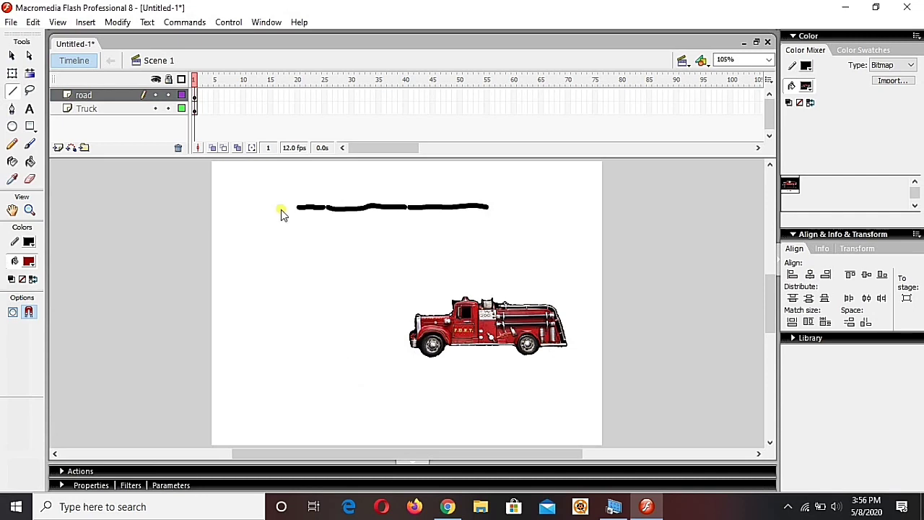
pyautogui.press('q')
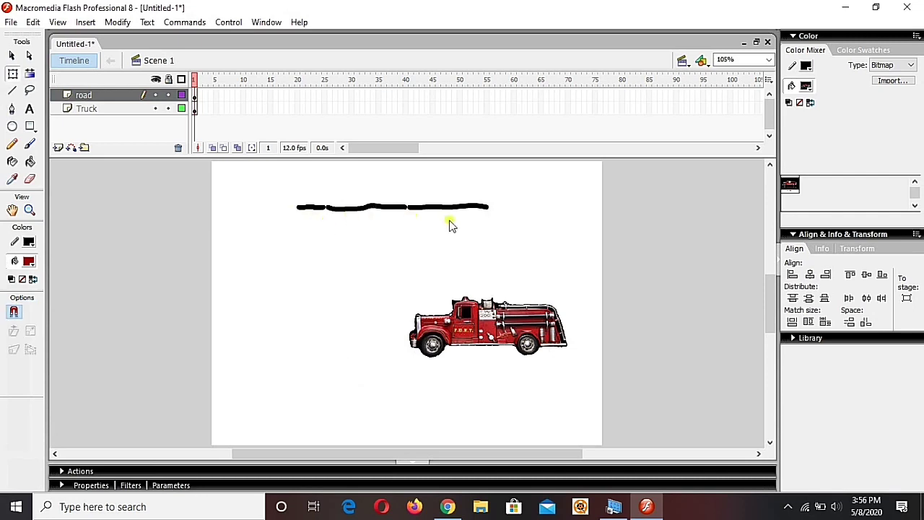
pyautogui.click(468, 209)
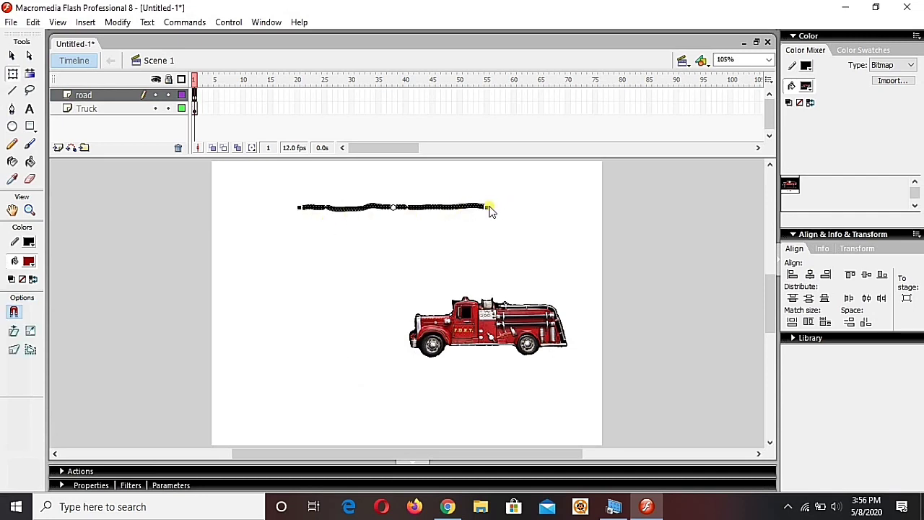
pyautogui.moveTo(487, 209); pyautogui.dragTo(733, 208)
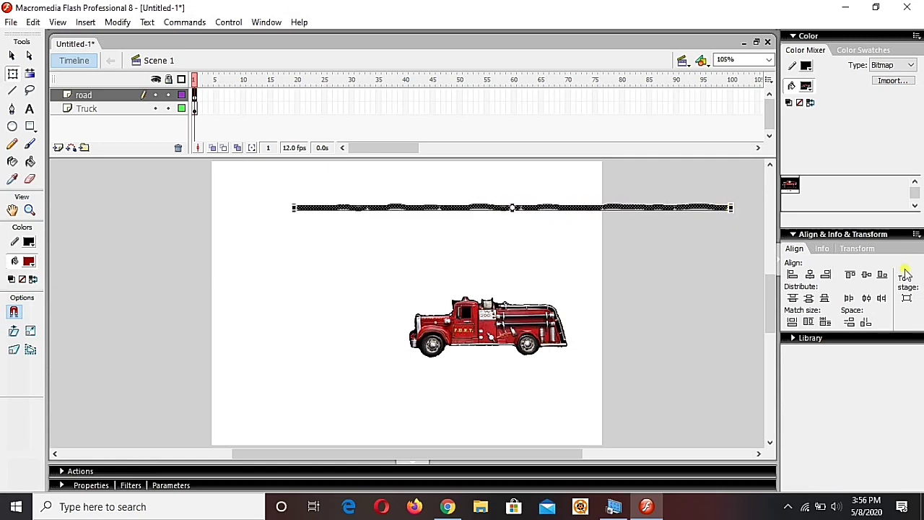
# Step: Centre the road line horizontally on the stage, paste a duplicate, and shift both lines down
pyautogui.click(864, 275)
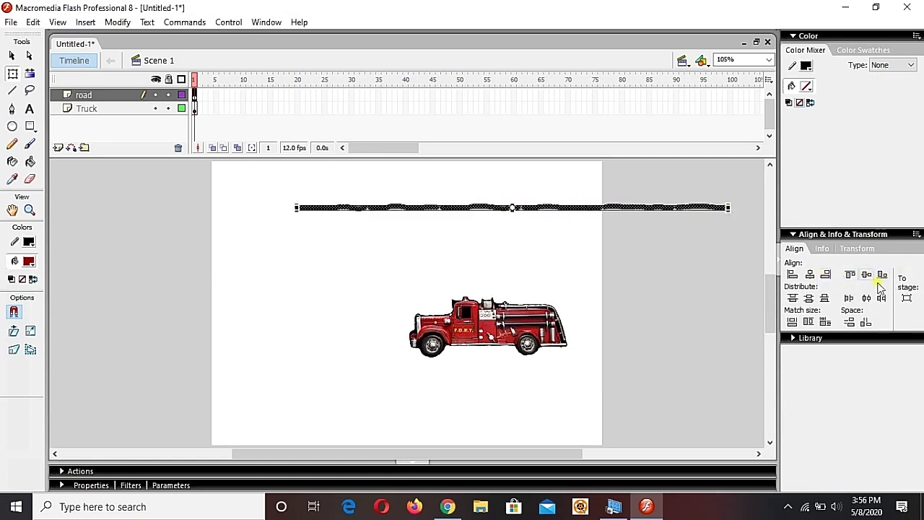
pyautogui.click(908, 299)
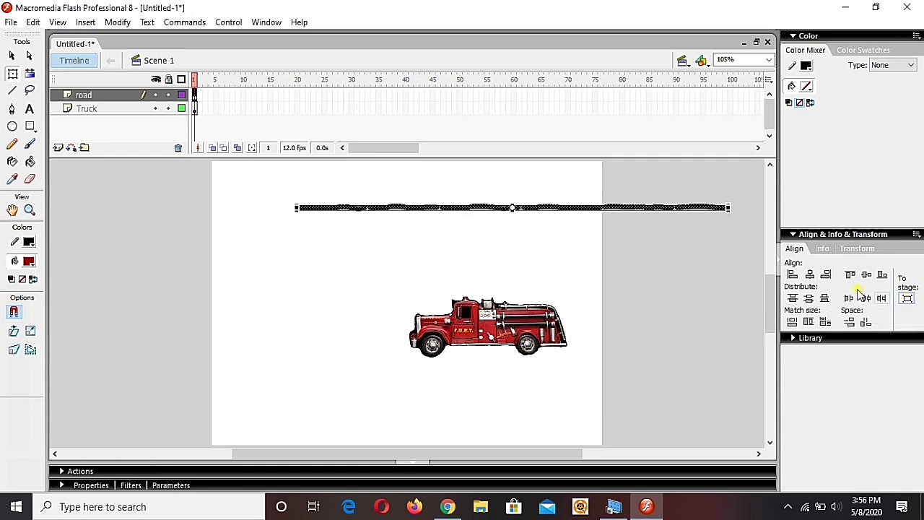
pyautogui.click(811, 275)
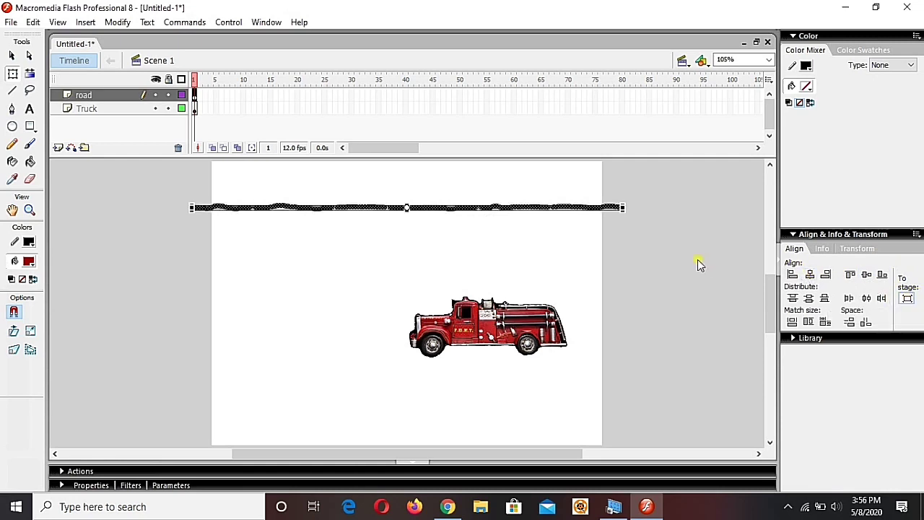
pyautogui.hotkey('ctrl', 'v')
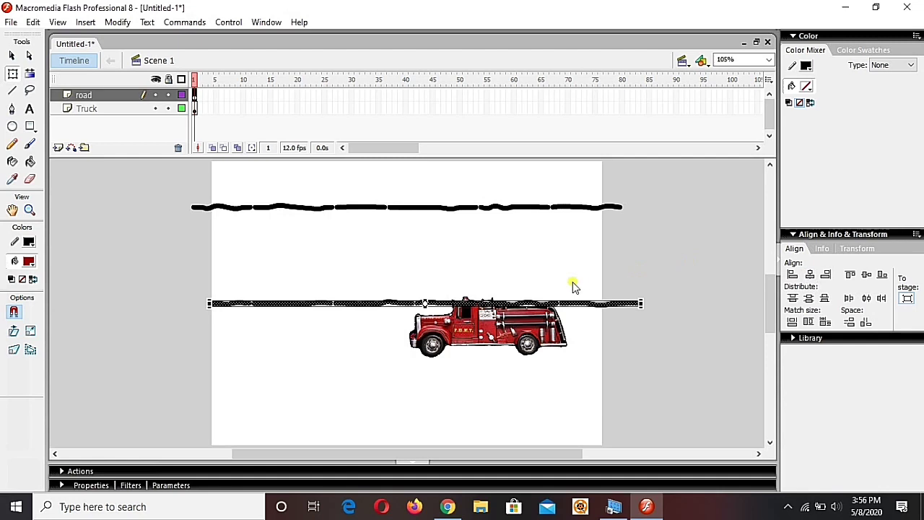
pyautogui.click(196, 99)
pyautogui.hotkey('shift', 'Down')
pyautogui.hotkey('shift', 'Down')
pyautogui.hotkey('shift', 'Down')
pyautogui.hotkey('shift', 'Down')
pyautogui.hotkey('shift', 'Down')
pyautogui.hotkey('shift', 'Down')
pyautogui.hotkey('shift', 'Down')
pyautogui.hotkey('shift', 'Down')
pyautogui.hotkey('shift', 'Down')
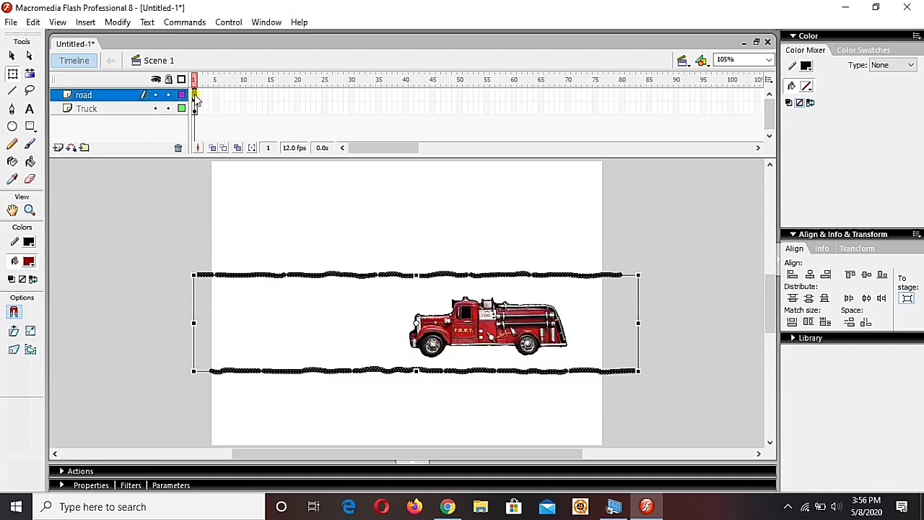
pyautogui.hotkey('shift', 'Down')
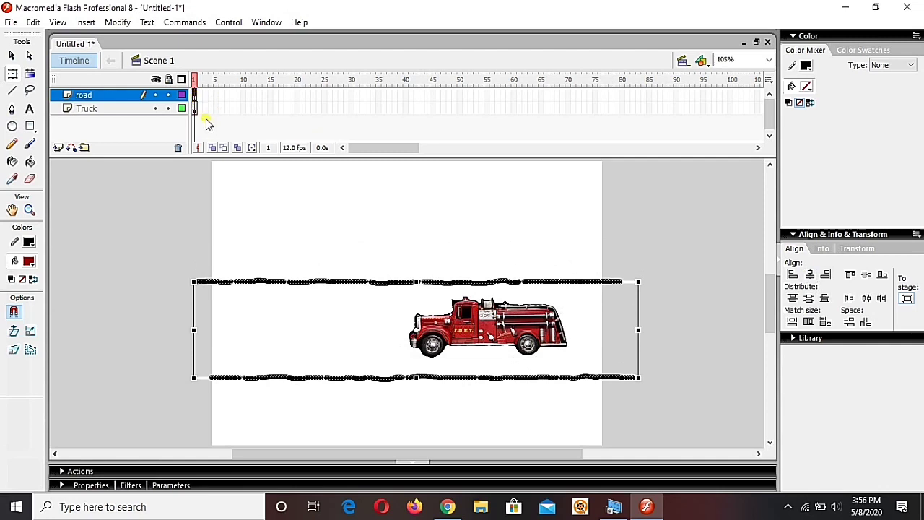
# Step: Space the two road lines, nudging the upper line down and the lower line up and left
pyautogui.click(350, 263)
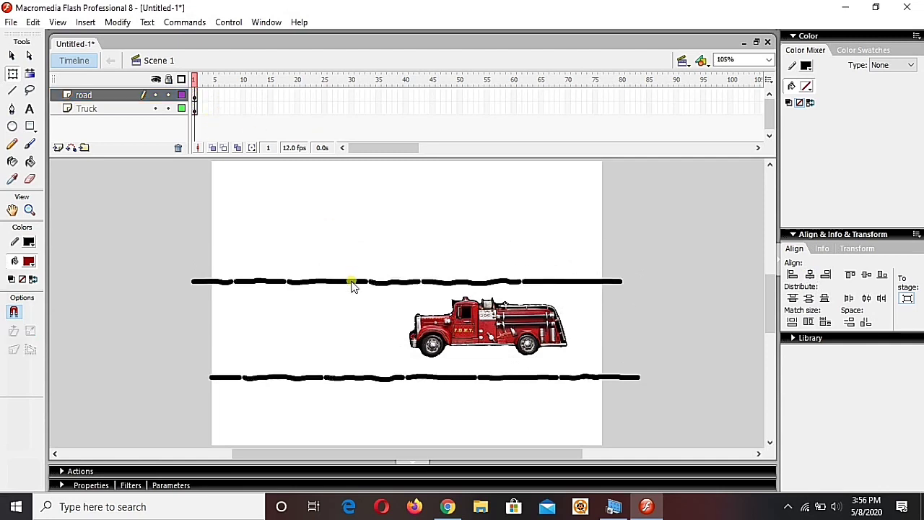
pyautogui.click(352, 282)
pyautogui.press('Down')
pyautogui.press('Down')
pyautogui.press('Down')
pyautogui.press('Down')
pyautogui.press('Down')
pyautogui.press('Down')
pyautogui.press('Down')
pyautogui.press('Down')
pyautogui.press('Down')
pyautogui.press('Down')
pyautogui.press('Down')
pyautogui.press('Down')
pyautogui.press('Down')
pyautogui.press('Down')
pyautogui.press('Down')
pyautogui.press('Down')
pyautogui.press('Down')
pyautogui.press('Down')
pyautogui.press('Down')
pyautogui.press('Down')
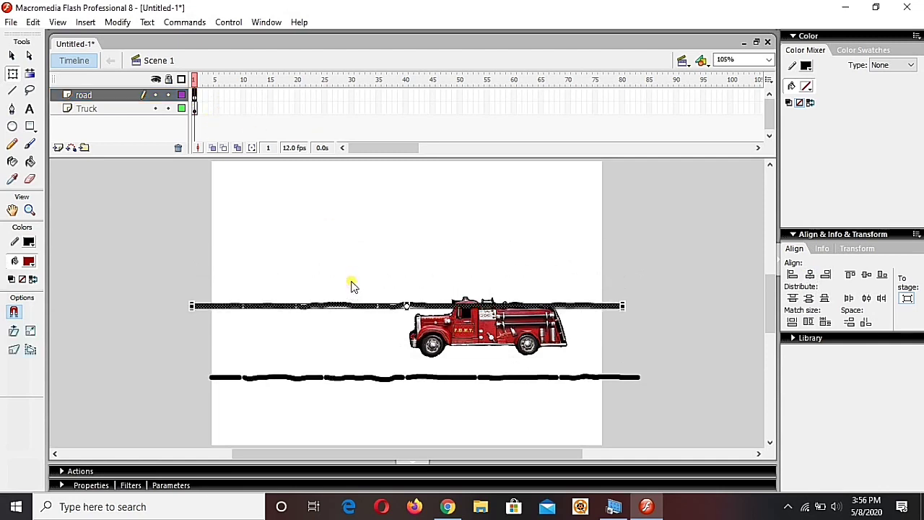
pyautogui.press('Down')
pyautogui.press('Down')
pyautogui.press('Down')
pyautogui.press('Down')
pyautogui.press('Down')
pyautogui.press('Down')
pyautogui.press('Down')
pyautogui.press('Down')
pyautogui.press('Down')
pyautogui.press('Down')
pyautogui.press('Down')
pyautogui.press('Down')
pyautogui.press('Down')
pyautogui.press('Down')
pyautogui.press('Down')
pyautogui.press('Down')
pyautogui.press('Down')
pyautogui.press('Down')
pyautogui.press('Down')
pyautogui.press('Down')
pyautogui.click(454, 377)
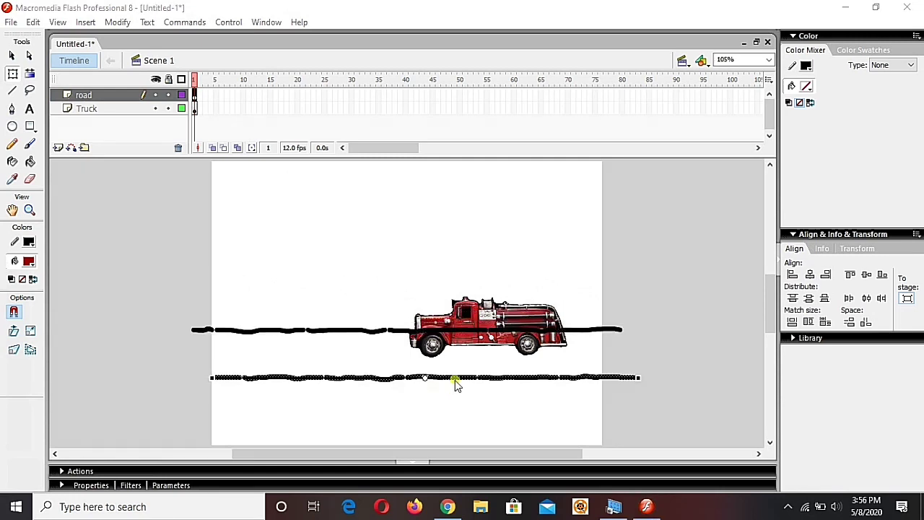
pyautogui.click(485, 442)
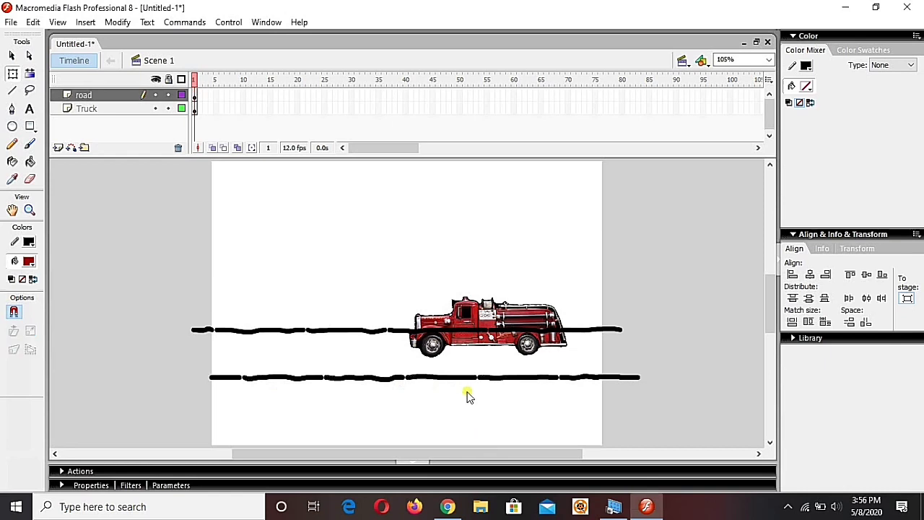
pyautogui.click(466, 377)
pyautogui.press('Up')
pyautogui.press('Up')
pyautogui.press('Up')
pyautogui.press('Up')
pyautogui.press('Up')
pyautogui.press('Up')
pyautogui.press('Up')
pyautogui.press('Up')
pyautogui.press('Up')
pyautogui.press('Up')
pyautogui.press('Up')
pyautogui.press('Up')
pyautogui.press('Up')
pyautogui.press('Up')
pyautogui.press('Up')
pyautogui.press('Up')
pyautogui.press('Up')
pyautogui.press('Up')
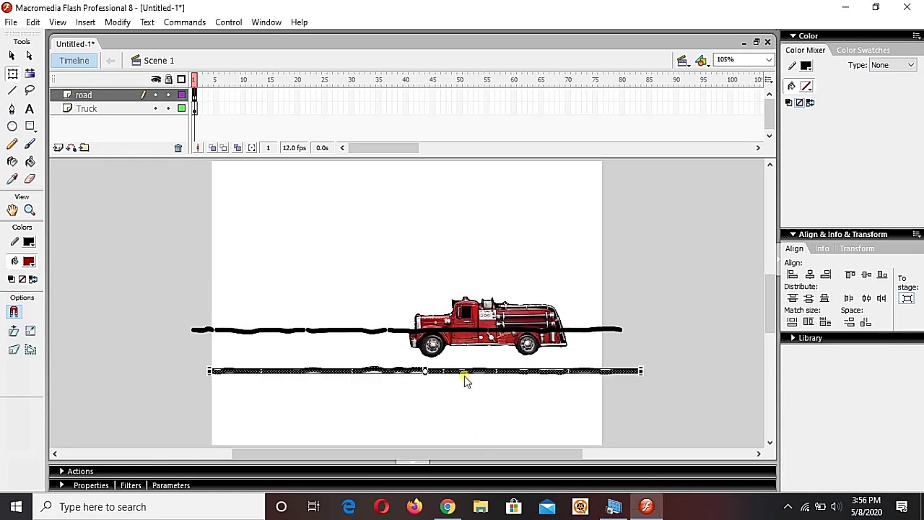
pyautogui.press('Left')
pyautogui.press('Left')
pyautogui.press('Left')
pyautogui.press('Left')
pyautogui.press('Left')
pyautogui.press('Left')
pyautogui.press('Left')
pyautogui.press('Left')
pyautogui.press('Left')
pyautogui.press('Left')
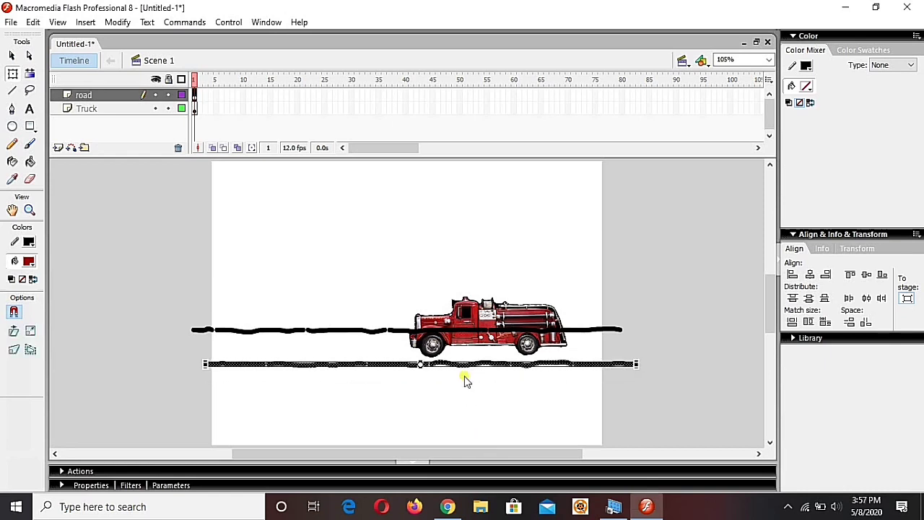
pyautogui.press('Left')
pyautogui.press('Left')
pyautogui.press('Left')
pyautogui.press('Left')
pyautogui.press('Left')
pyautogui.press('Left')
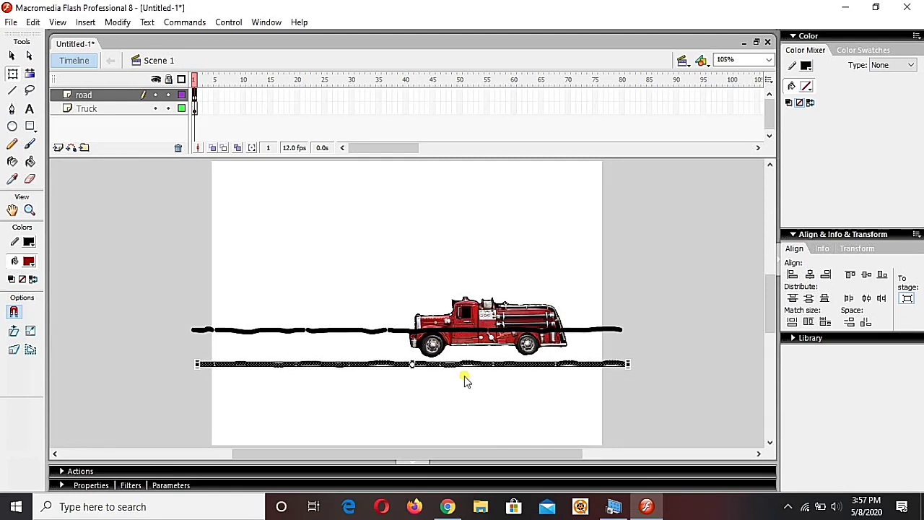
pyautogui.click(476, 394)
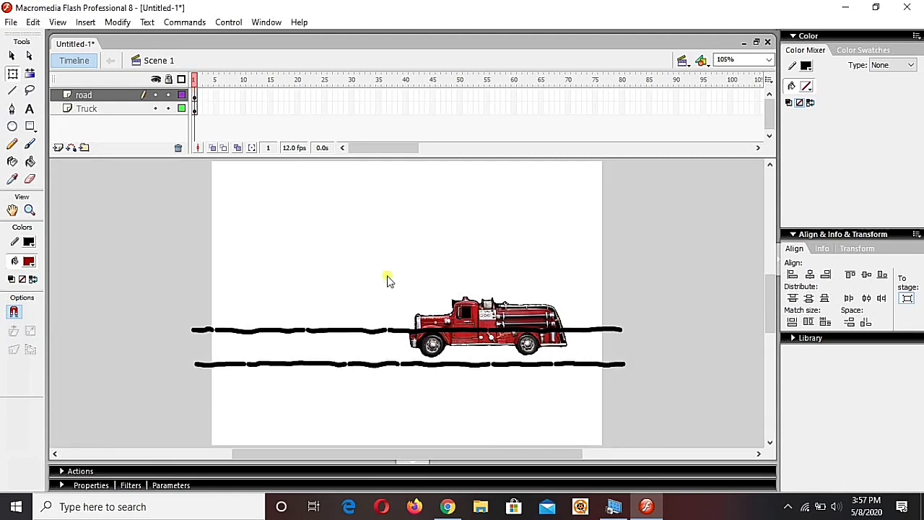
# Step: Move the Truck layer above road and save the movie as truck
pyautogui.moveTo(94, 115); pyautogui.dragTo(86, 91)
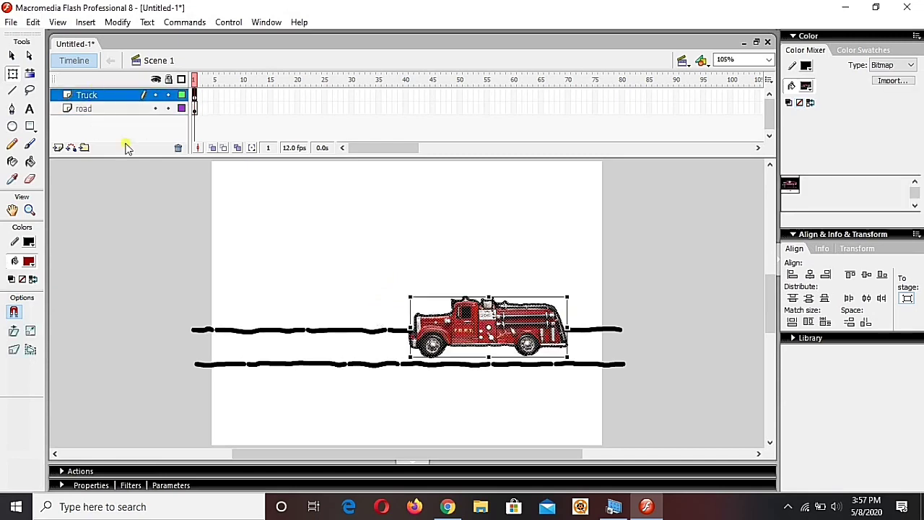
pyautogui.click(383, 247)
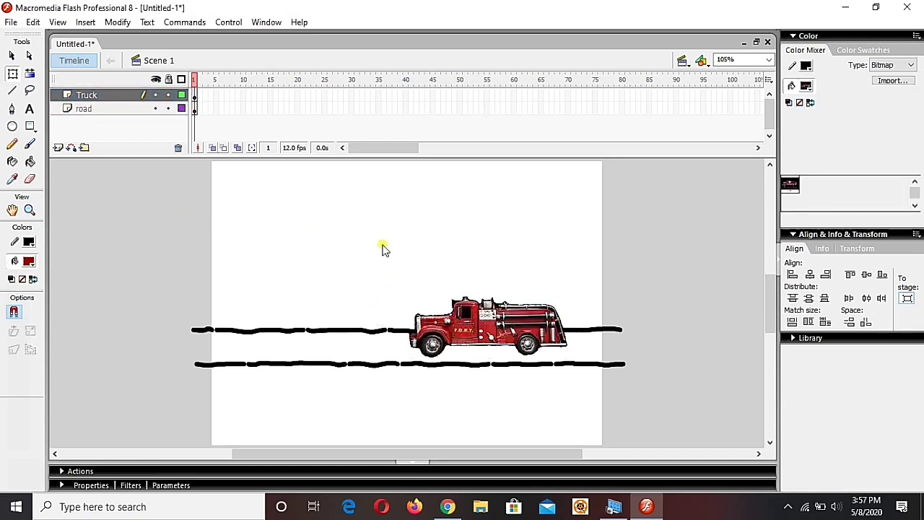
pyautogui.hotkey('ctrl', 's')
pyautogui.write('truck')
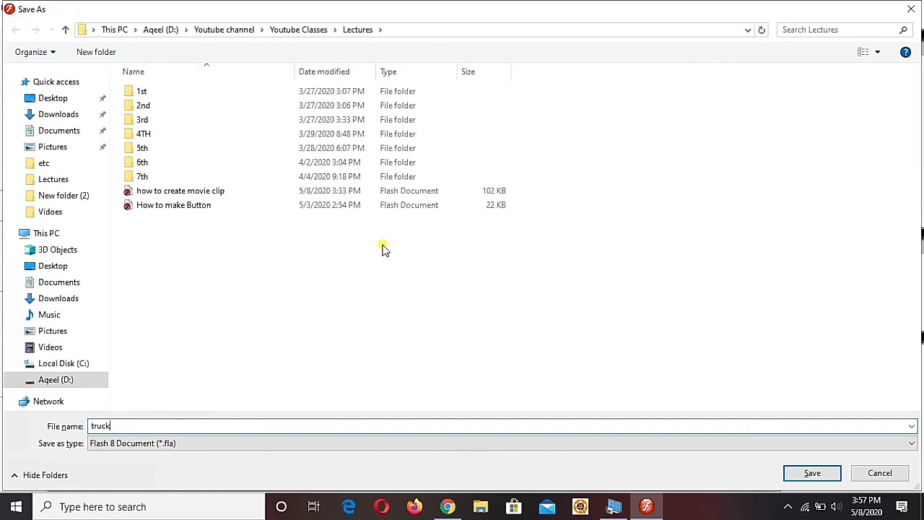
pyautogui.press('Return')
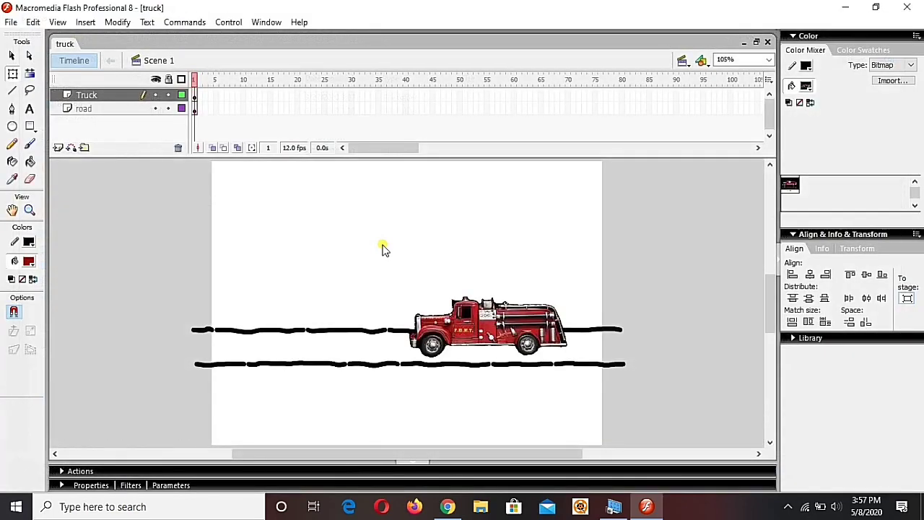
# Step: Move the truck right, zoom in to inspect it, then lift the truck above the road
pyautogui.moveTo(509, 338); pyautogui.dragTo(561, 339)
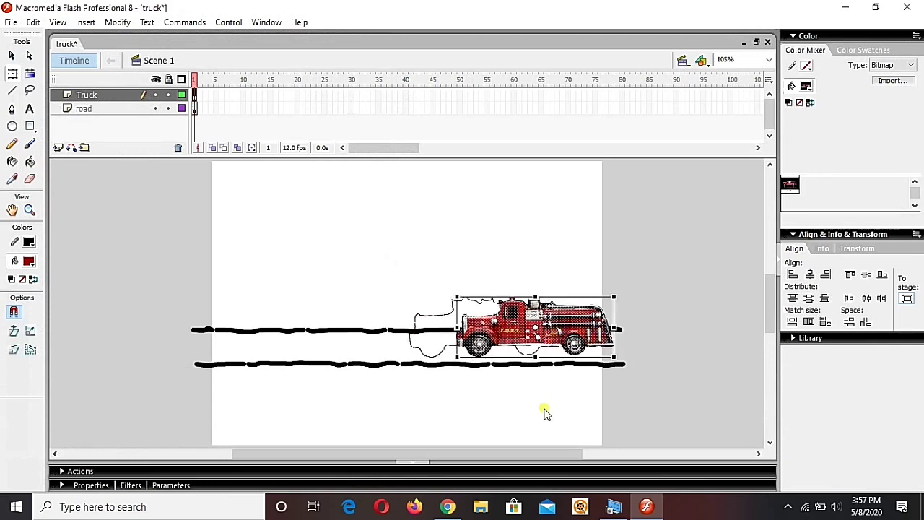
pyautogui.click(546, 413)
pyautogui.press('z')
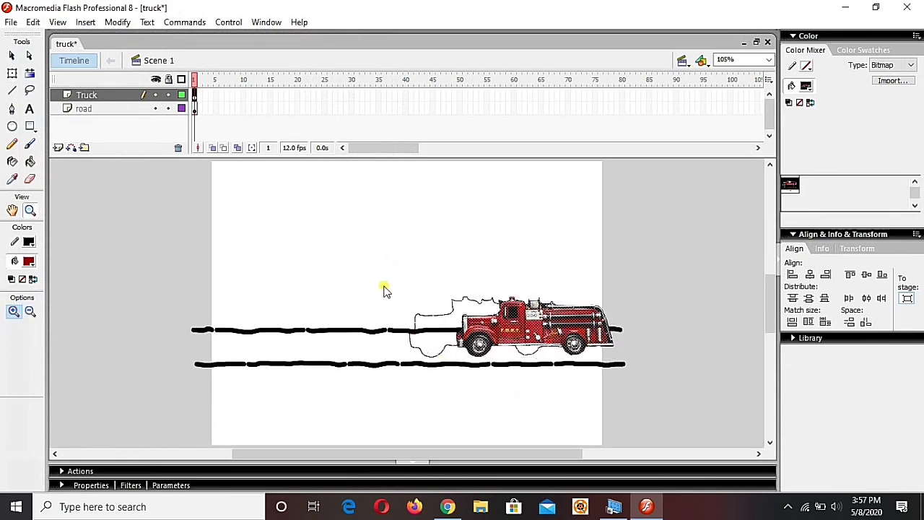
pyautogui.moveTo(373, 282); pyautogui.dragTo(714, 375)
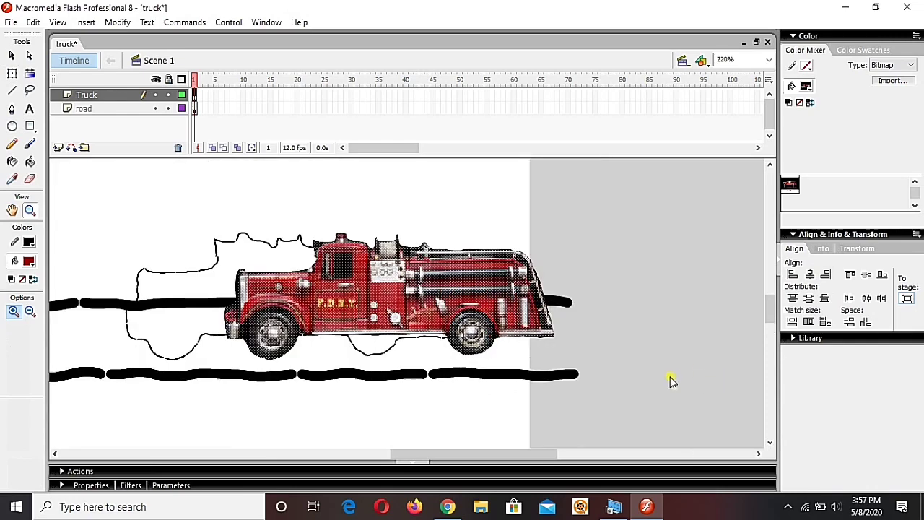
pyautogui.press('v')
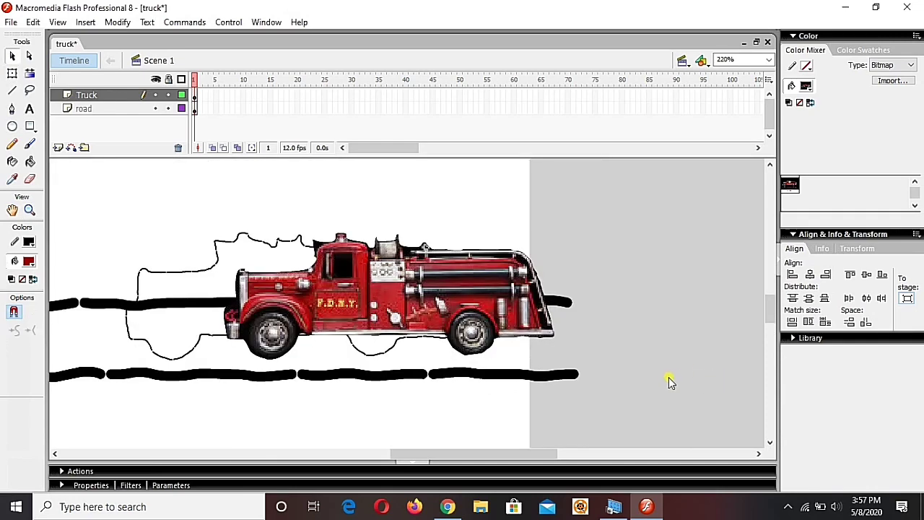
pyautogui.hotkey('ctrl', '2')
pyautogui.moveTo(582, 331); pyautogui.dragTo(547, 248)
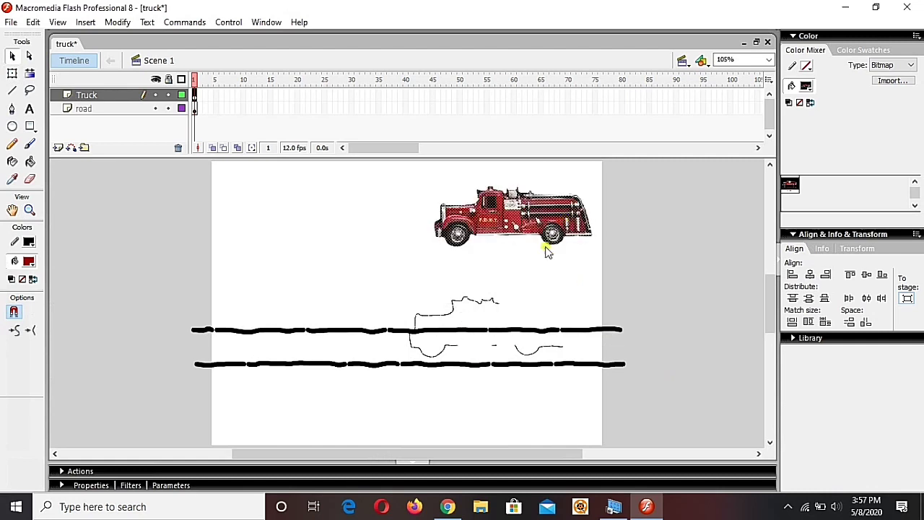
# Step: Hide the road layer, delete the stray outline lines, then set the truck back on the road
pyautogui.click(155, 109)
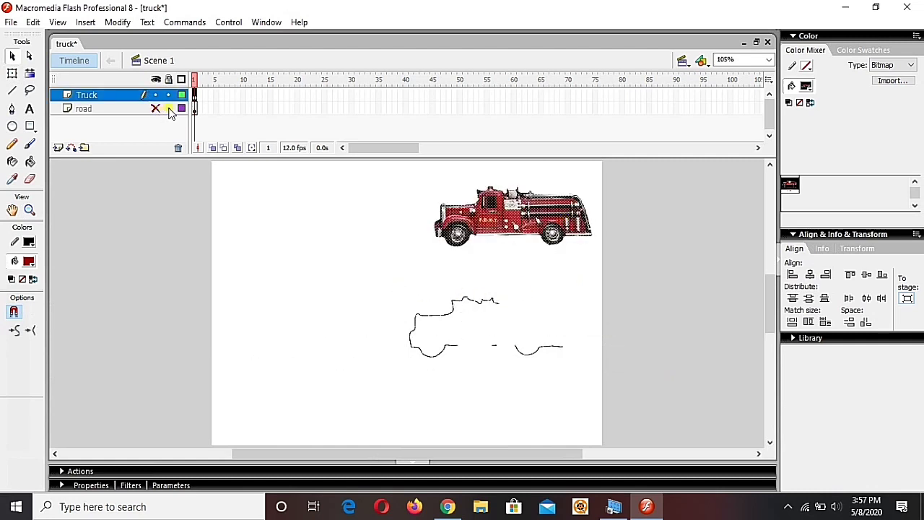
pyautogui.moveTo(326, 264); pyautogui.dragTo(549, 385)
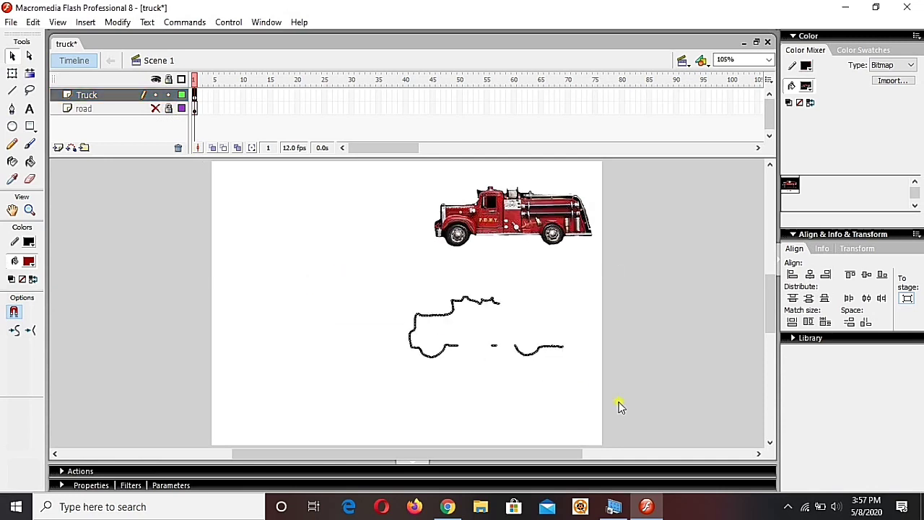
pyautogui.press('Delete')
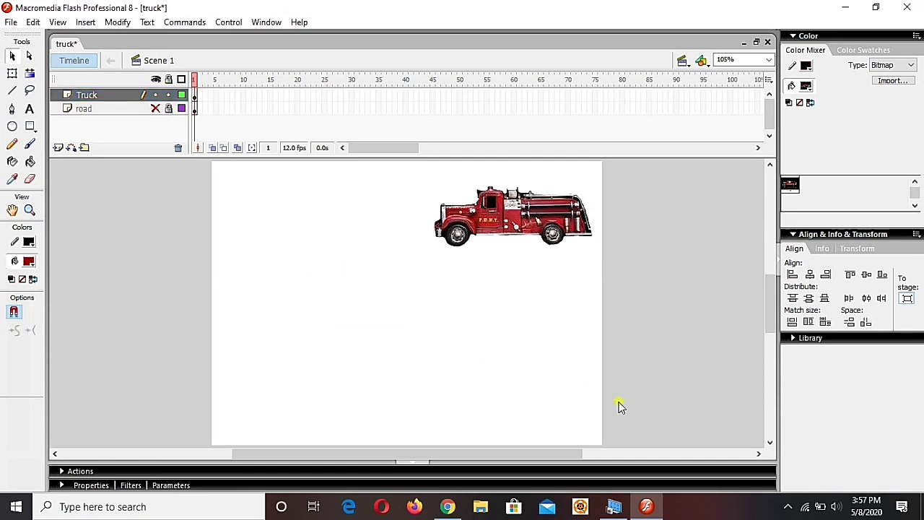
pyautogui.click(168, 108)
pyautogui.click(162, 95)
pyautogui.click(155, 108)
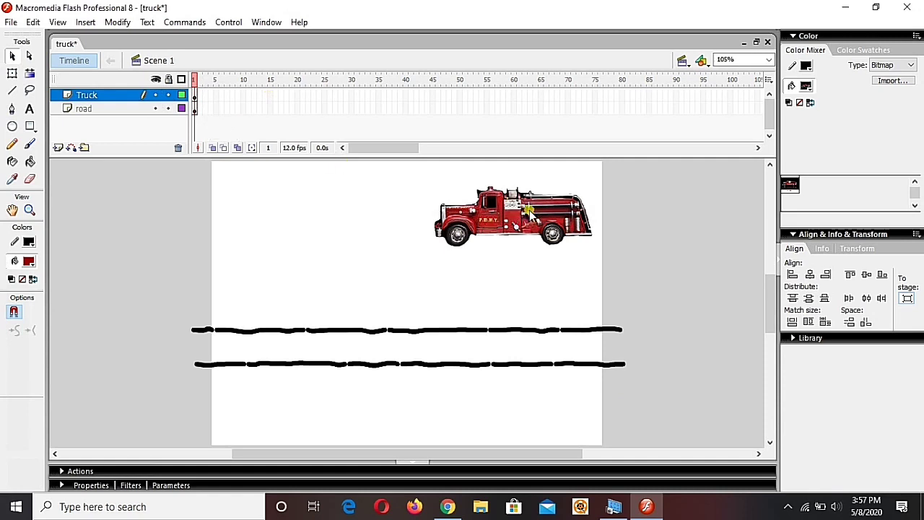
pyautogui.moveTo(528, 212); pyautogui.dragTo(526, 320)
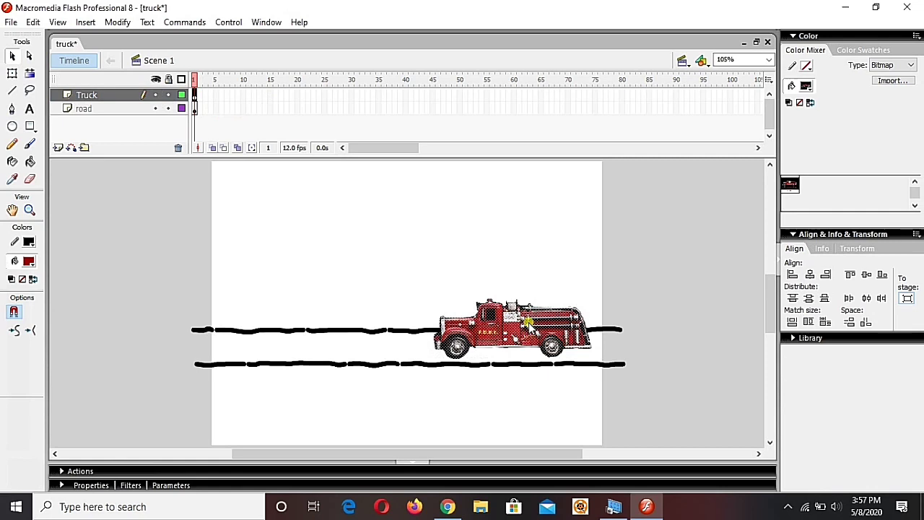
pyautogui.click(489, 279)
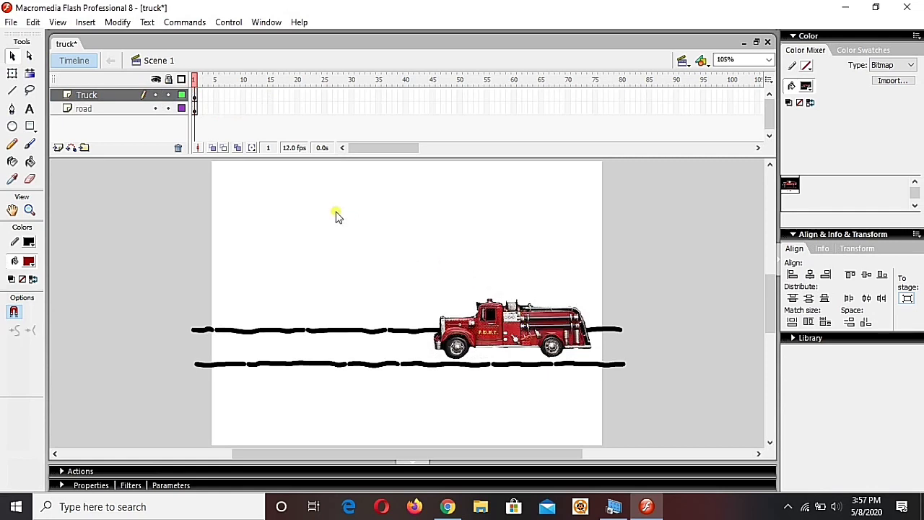
# Step: Add a new top layer named button and select its first frame
pyautogui.click(58, 148)
pyautogui.doubleClick(85, 96)
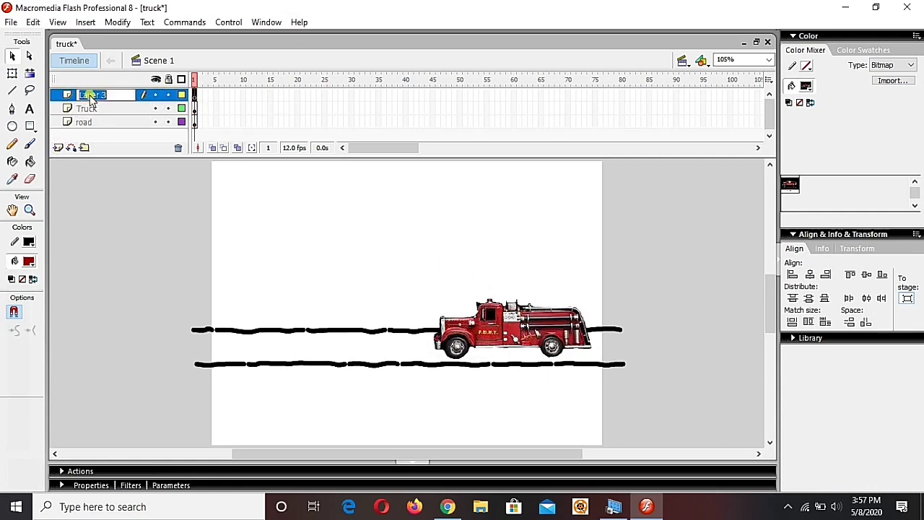
pyautogui.write('bb')
pyautogui.press('Return')
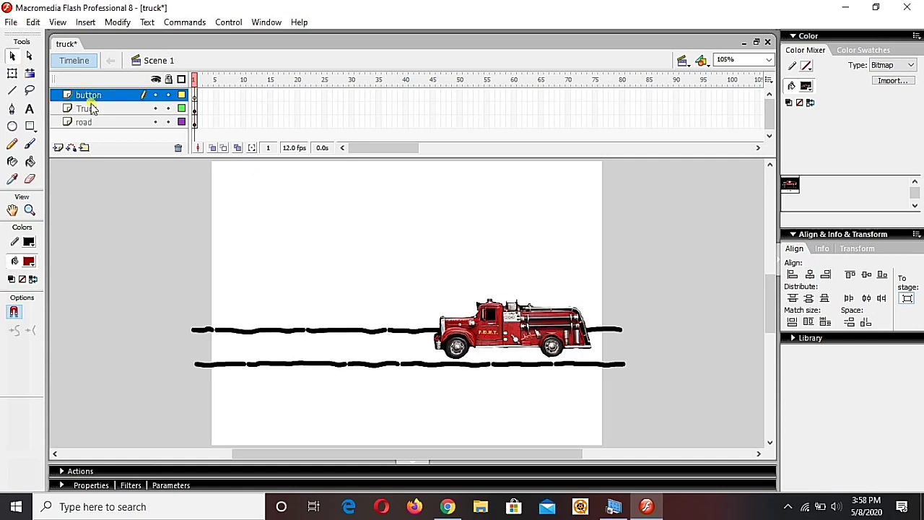
pyautogui.click(196, 101)
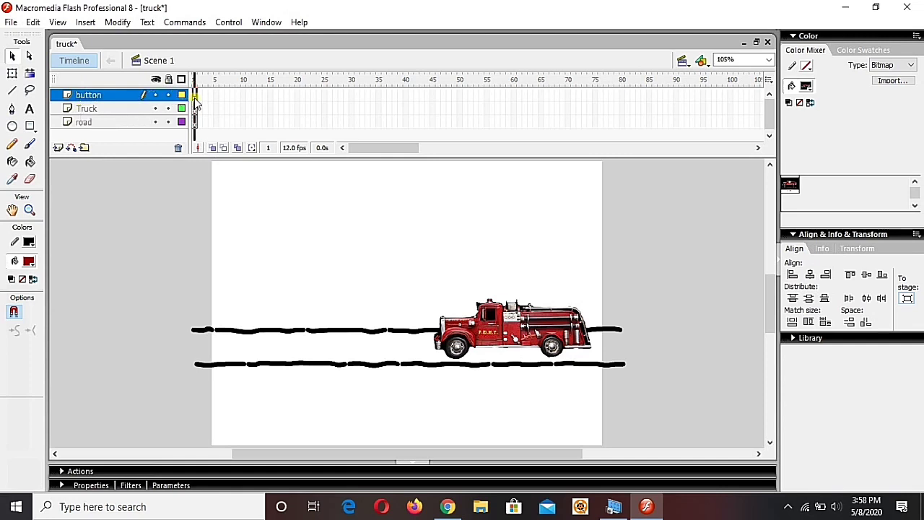
# Step: Create a new Button symbol named start via Insert > New Symbol
pyautogui.click(87, 24)
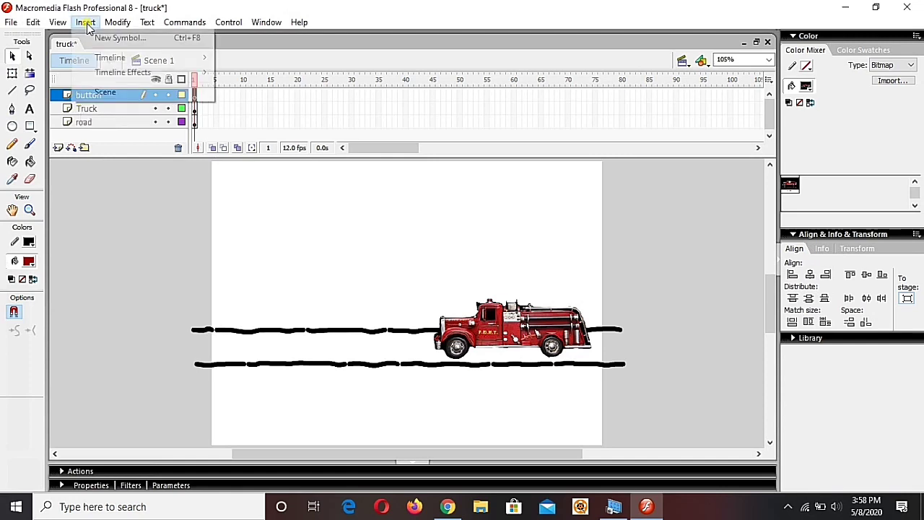
pyautogui.click(105, 44)
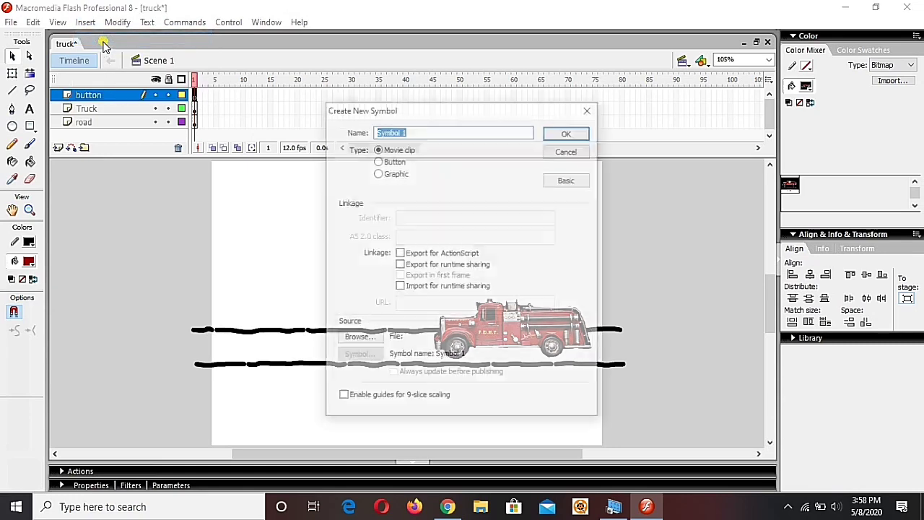
pyautogui.click(396, 161)
pyautogui.moveTo(417, 131); pyautogui.dragTo(320, 131)
pyautogui.write('start')
pyautogui.press('Return')
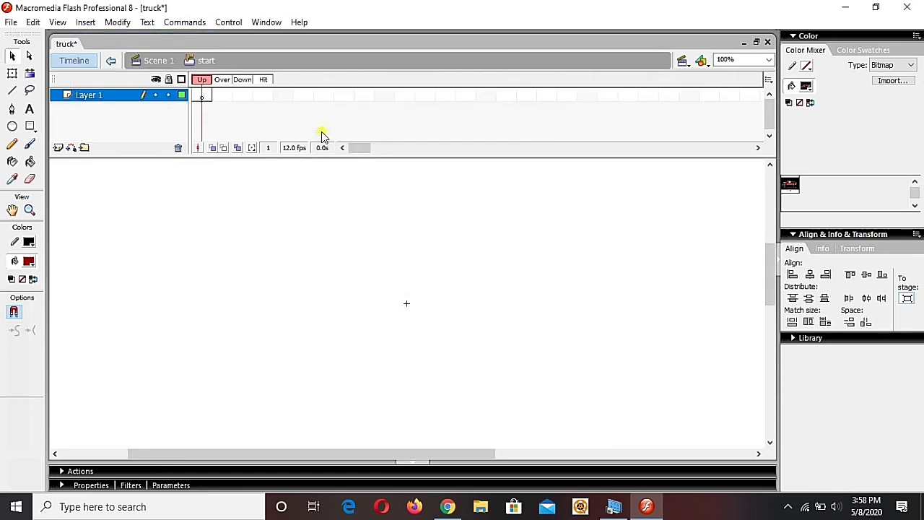
# Step: Draw a red oval with no outline at the stage centre
pyautogui.click(12, 127)
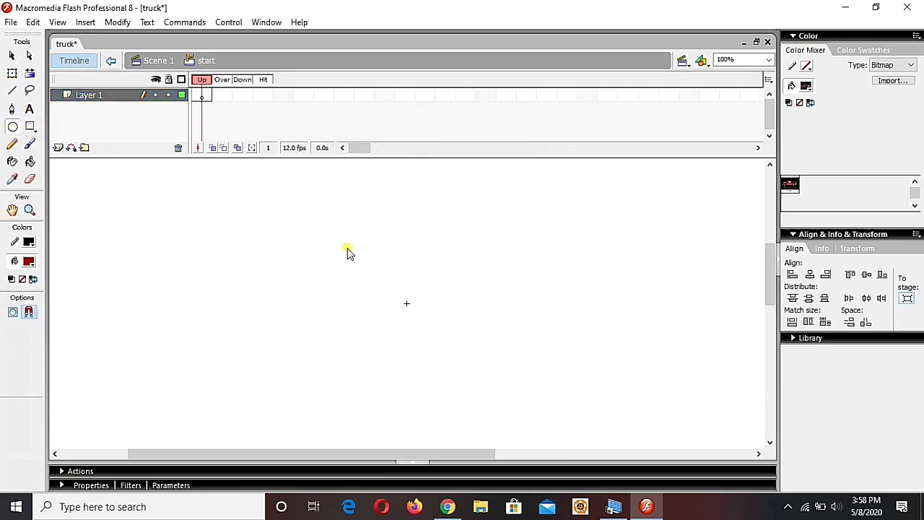
pyautogui.moveTo(347, 247); pyautogui.dragTo(475, 327)
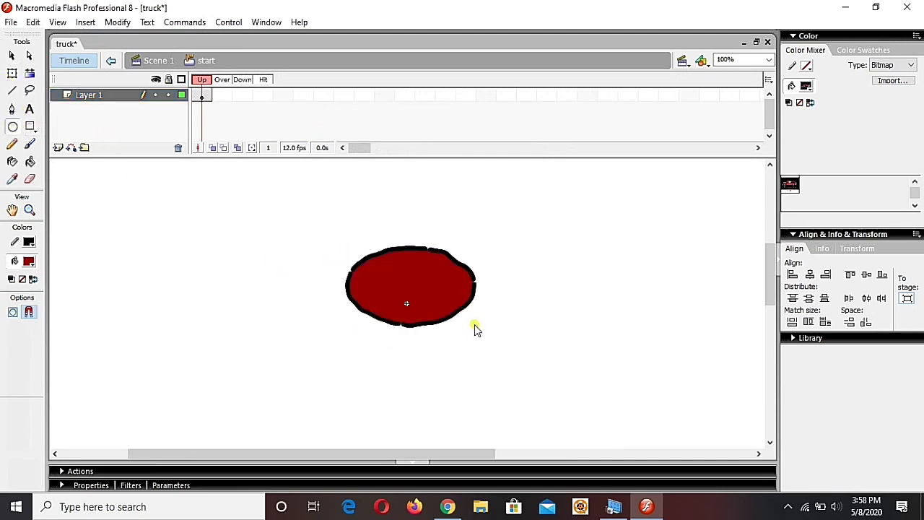
pyautogui.hotkey('ctrl', 'z')
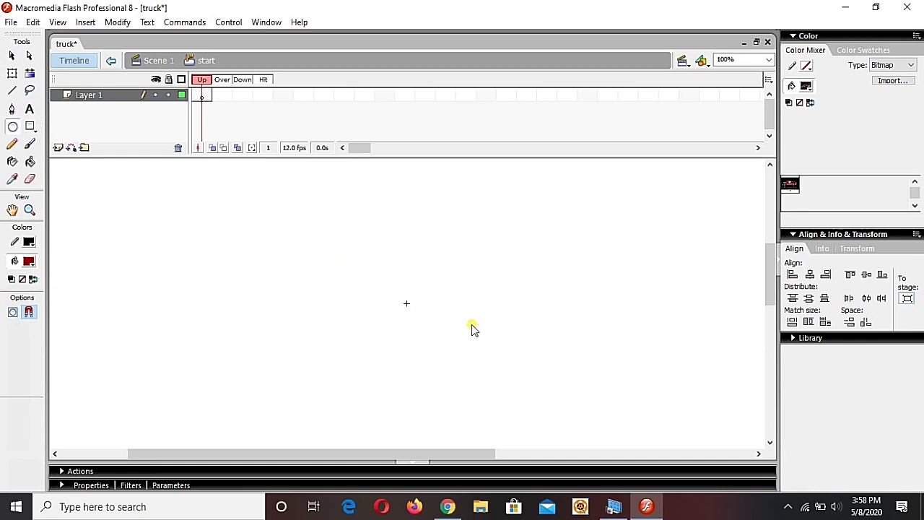
pyautogui.click(30, 243)
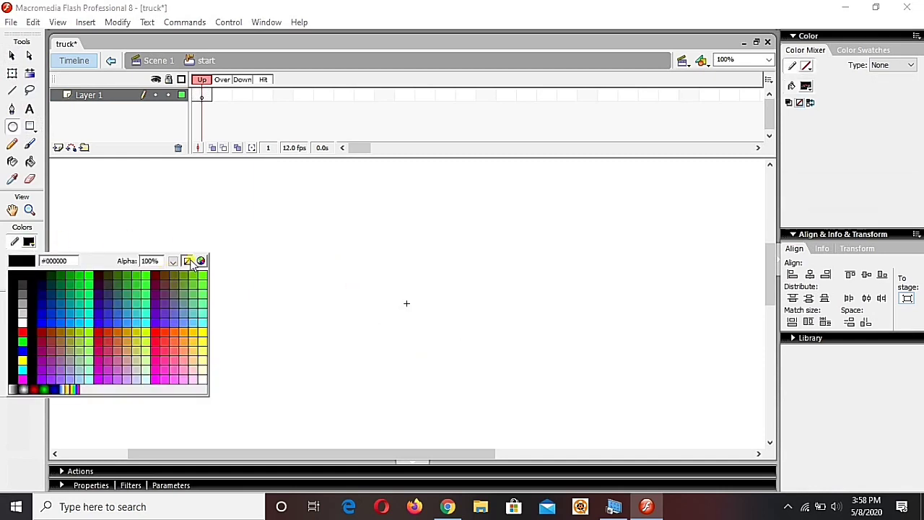
pyautogui.click(188, 262)
pyautogui.moveTo(352, 281)
pyautogui.mouseDown()
pyautogui.moveTo(487, 362)
pyautogui.moveTo(471, 340)
pyautogui.mouseUp()
# Step: Cut the oval to a half-oval, centre it on the stage and pull its curved edge right
pyautogui.click(11, 56)
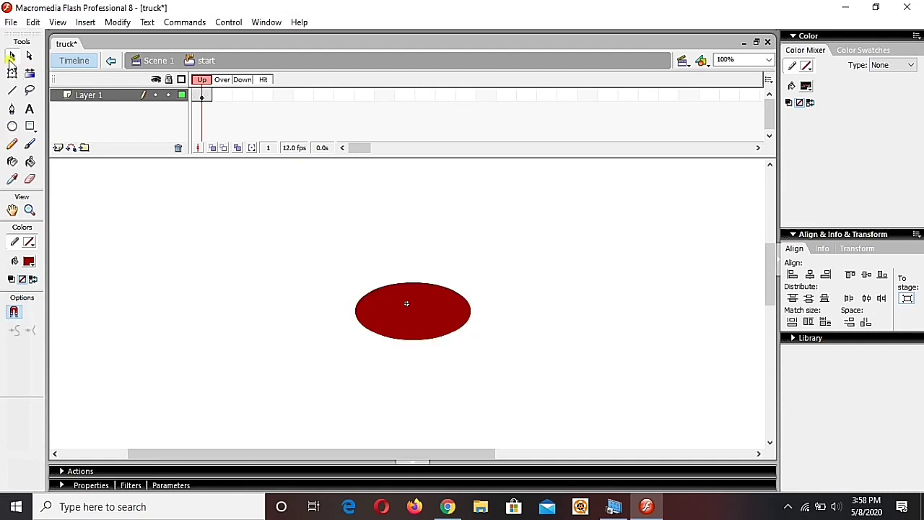
pyautogui.moveTo(308, 233); pyautogui.dragTo(415, 400)
pyautogui.press('Delete')
pyautogui.click(435, 317)
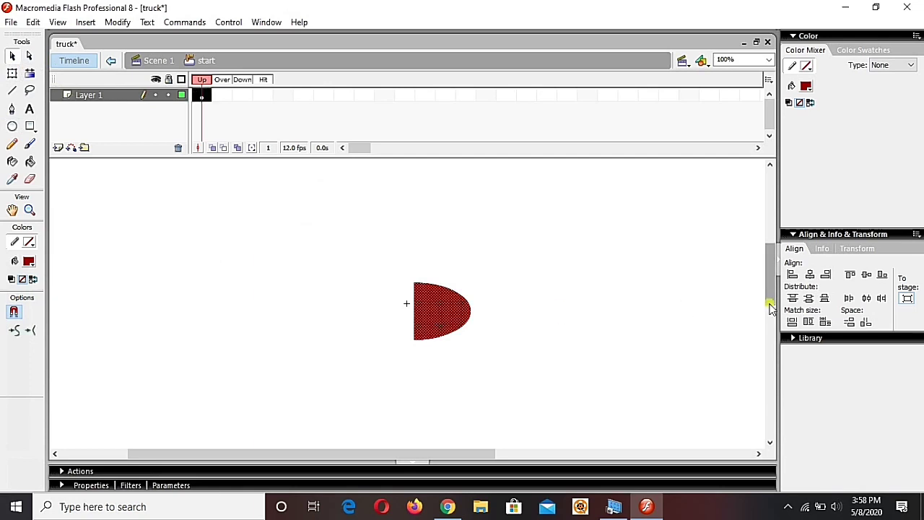
pyautogui.click(809, 274)
pyautogui.click(867, 275)
pyautogui.click(621, 304)
pyautogui.moveTo(430, 304); pyautogui.dragTo(440, 305)
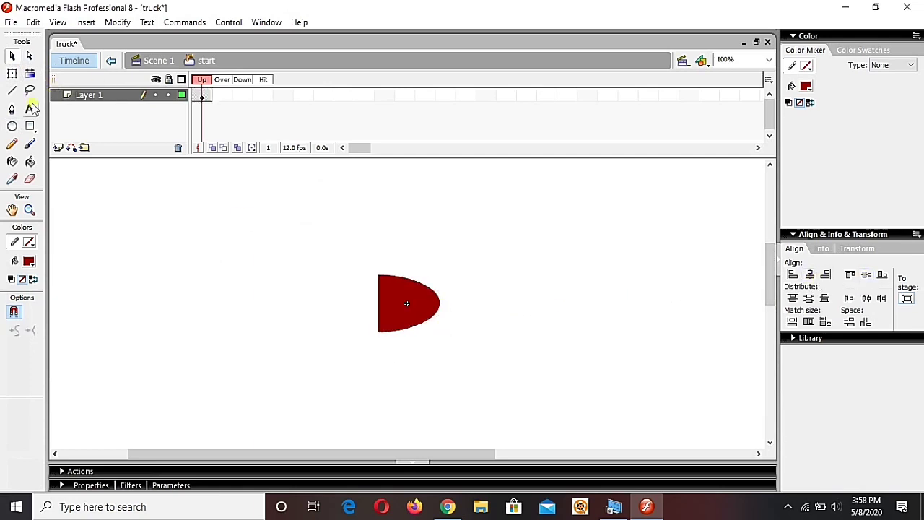
# Step: Add Over and Down keyframes and make the Down-state shape dark green (#003300)
pyautogui.click(222, 96)
pyautogui.press('F6')
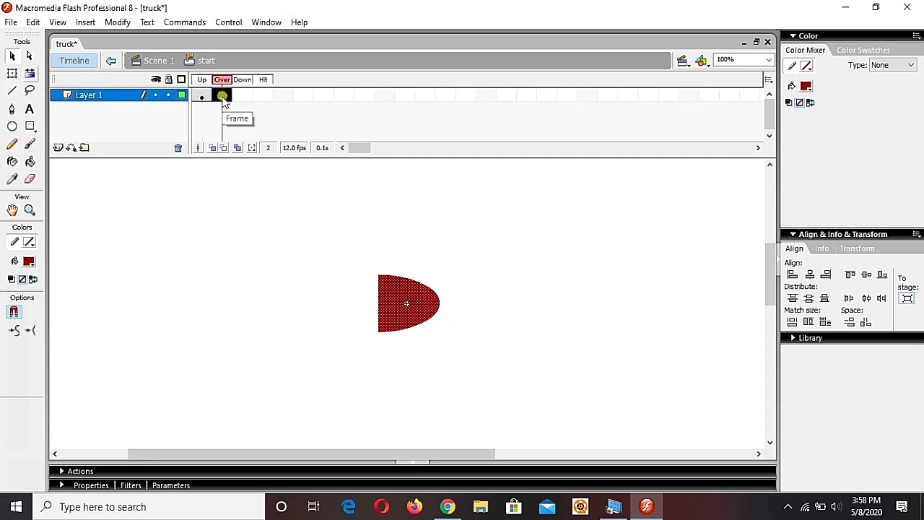
pyautogui.click(243, 95)
pyautogui.press('F6')
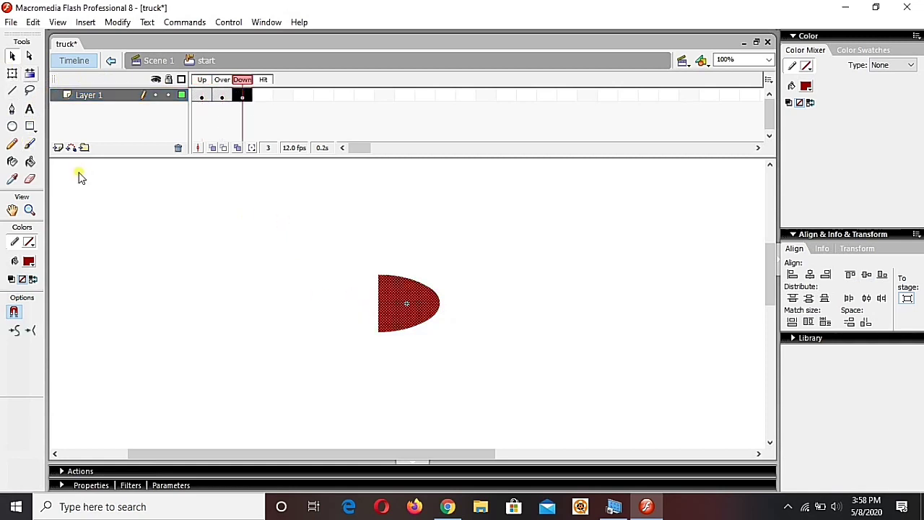
pyautogui.click(31, 262)
pyautogui.click(50, 296)
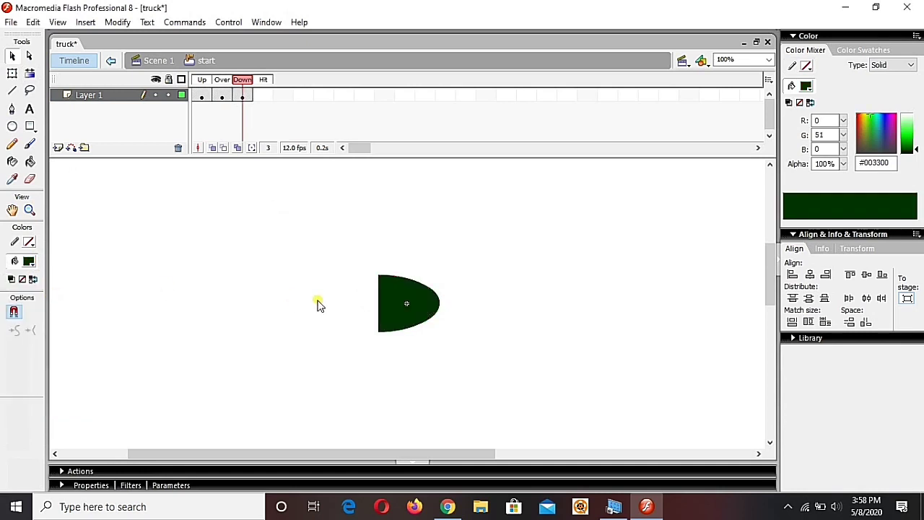
# Step: Add 'Start' text to the Over state and move it onto the red shape
pyautogui.click(223, 95)
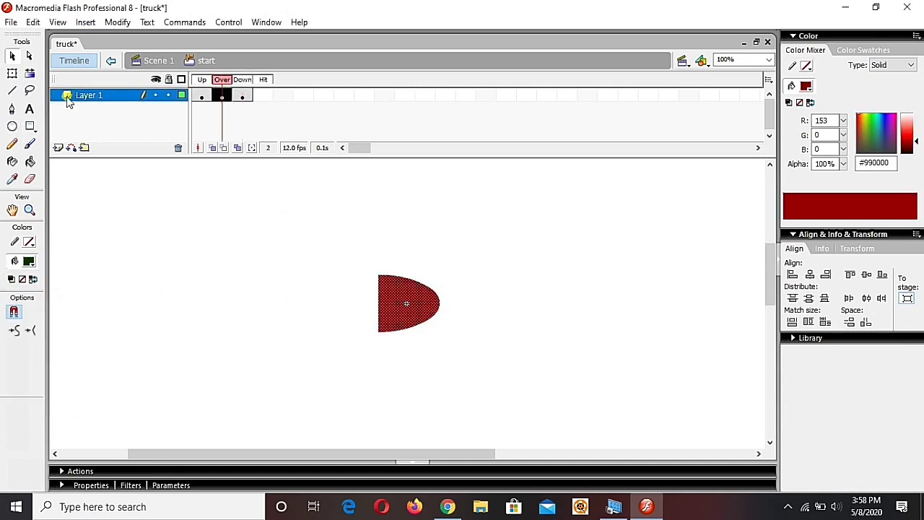
pyautogui.click(30, 109)
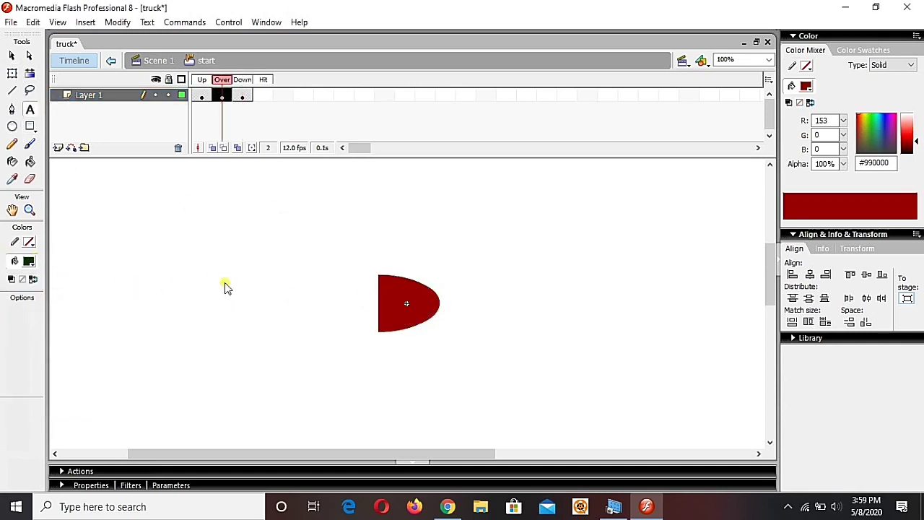
pyautogui.click(275, 287)
pyautogui.write('start')
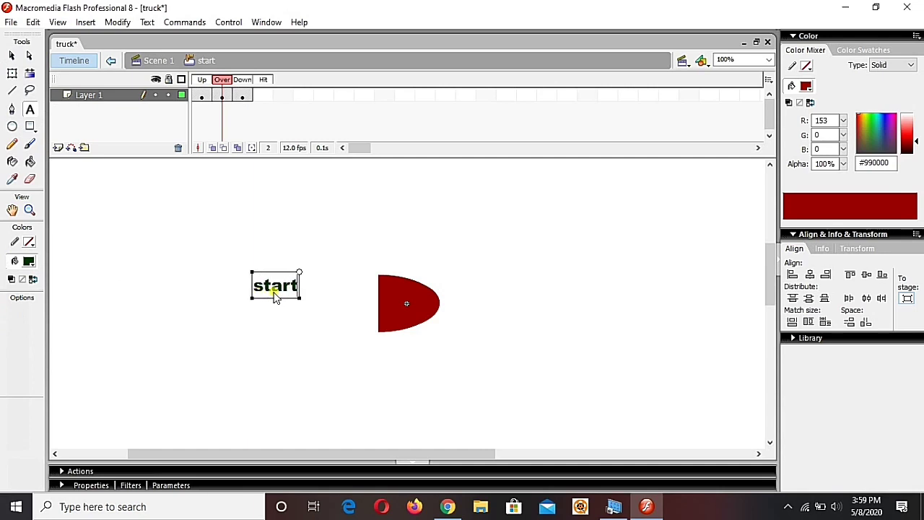
pyautogui.press('BackSpace')
pyautogui.press('BackSpace')
pyautogui.press('BackSpace')
pyautogui.press('BackSpace')
pyautogui.press('BackSpace')
pyautogui.write('Start')
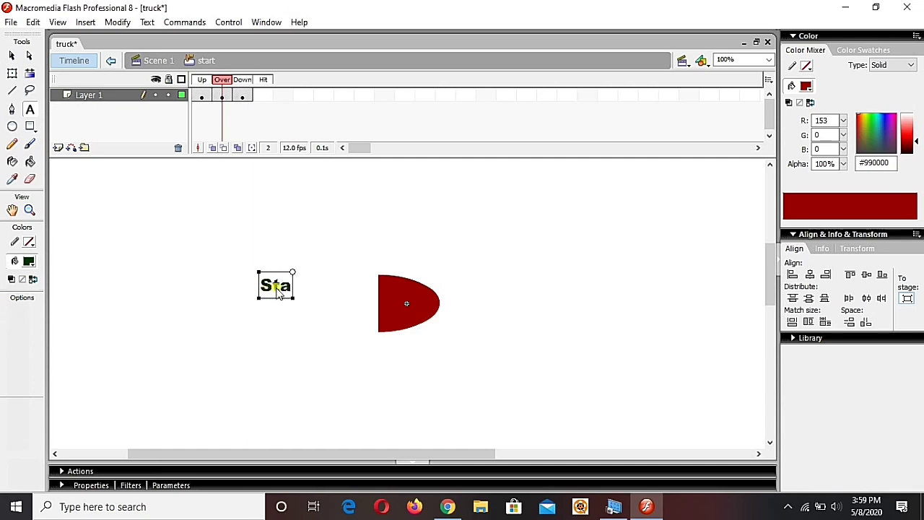
pyautogui.click(12, 55)
pyautogui.moveTo(273, 288); pyautogui.dragTo(406, 307)
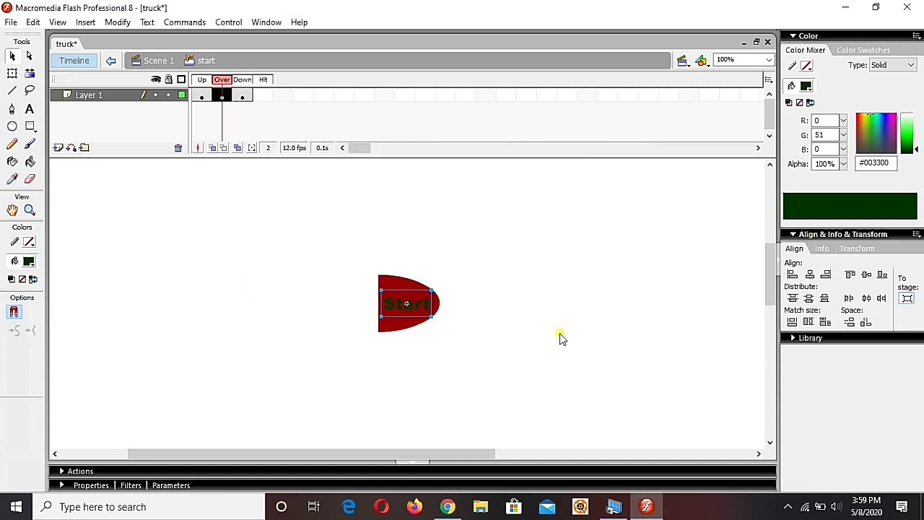
pyautogui.click(559, 335)
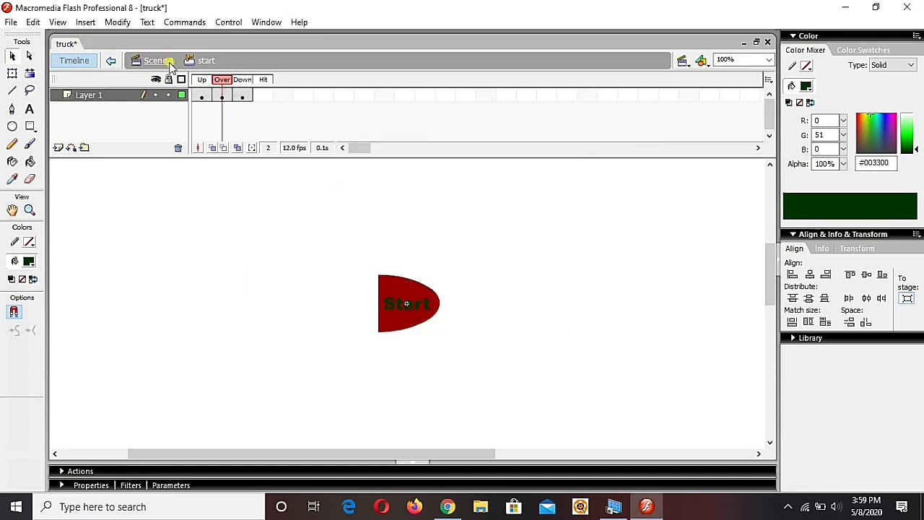
# Step: Preview the Up, Over and Down states, then return to Scene 1
pyautogui.click(201, 97)
pyautogui.click(221, 96)
pyautogui.click(242, 96)
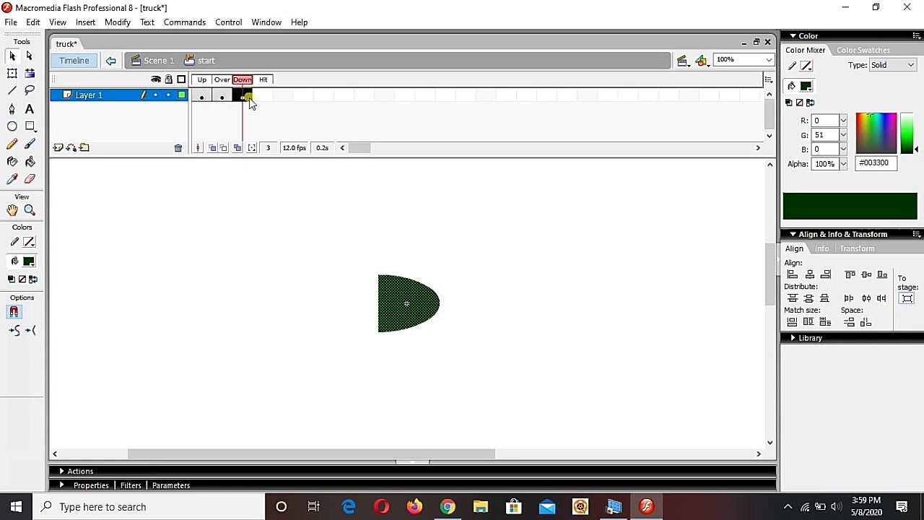
pyautogui.click(158, 61)
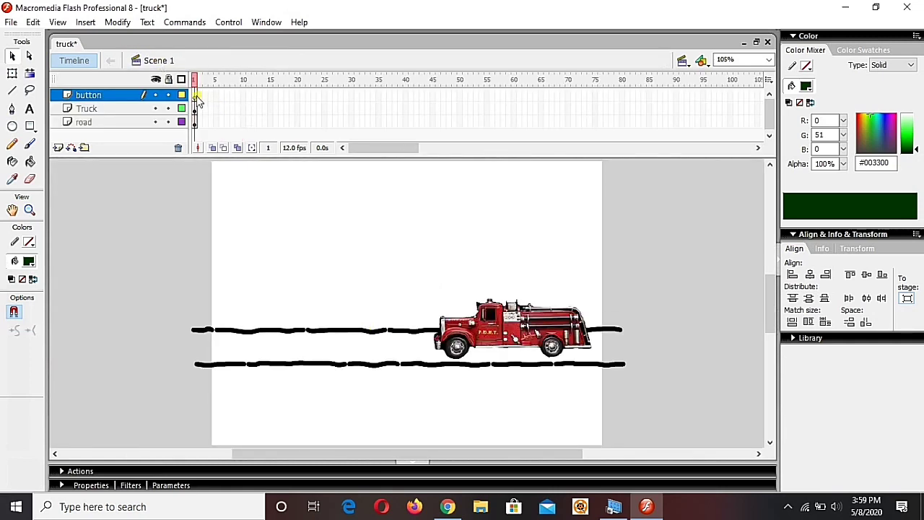
# Step: Place the start button from the Library at the stage's top-left and shrink it
pyautogui.click(844, 338)
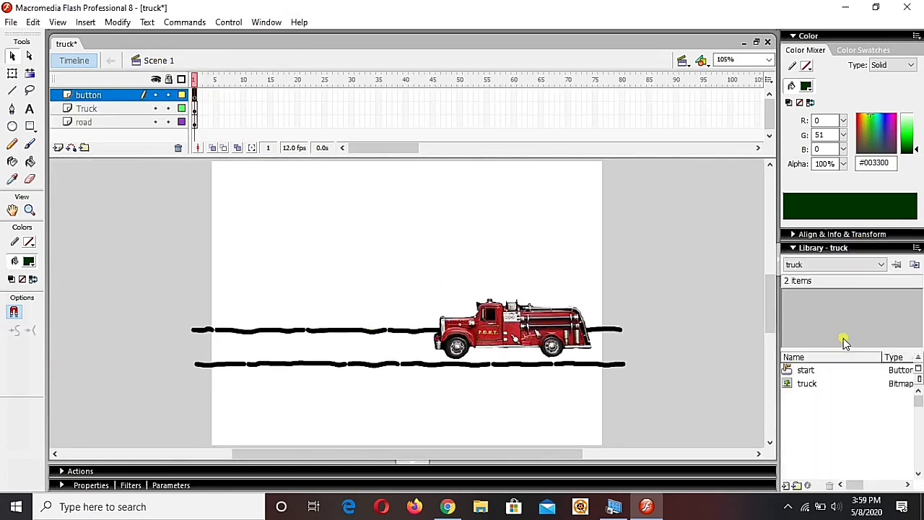
pyautogui.moveTo(806, 370); pyautogui.dragTo(259, 202)
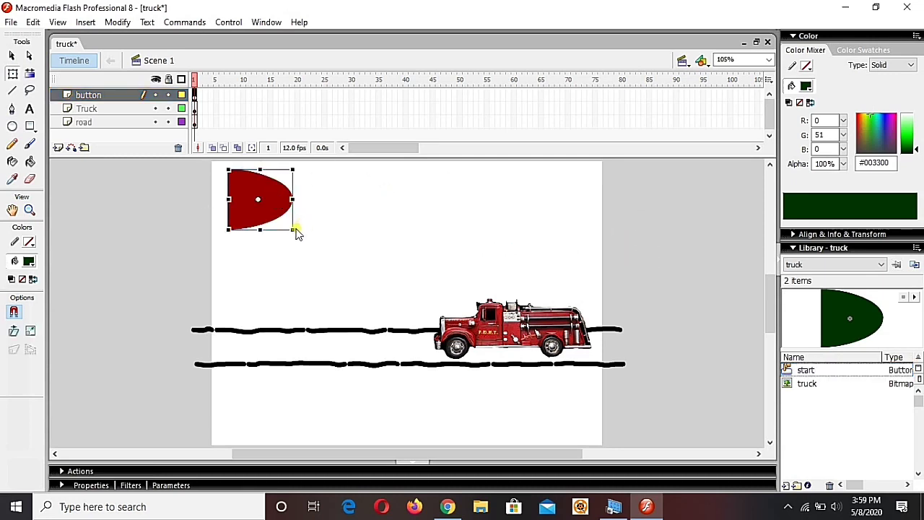
pyautogui.moveTo(293, 229); pyautogui.dragTo(280, 217)
pyautogui.click(329, 226)
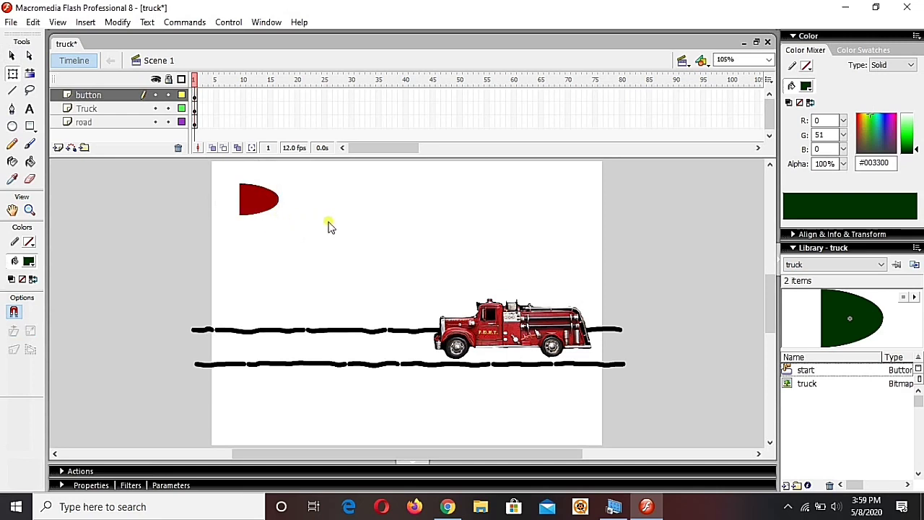
# Step: Open the start button symbol for editing and zoom in on the red button
pyautogui.click(252, 200)
pyautogui.doubleClick(255, 201)
pyautogui.click(222, 96)
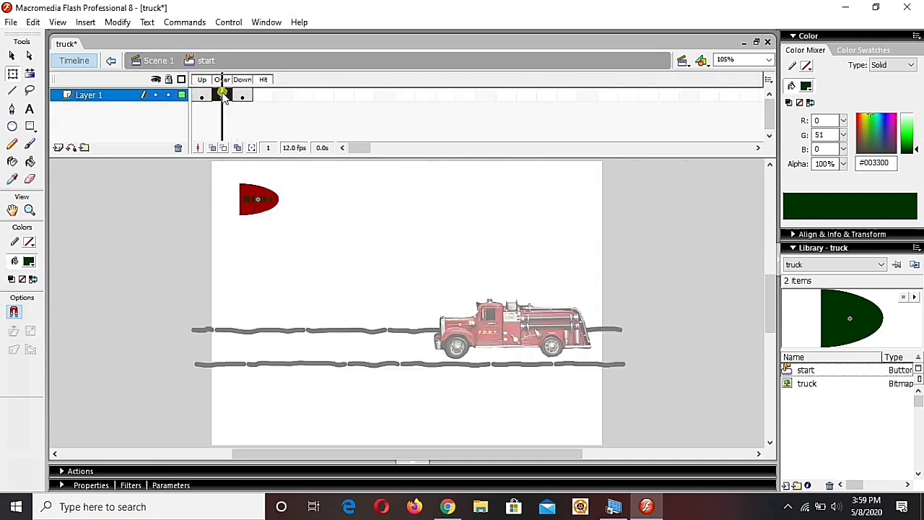
pyautogui.click(359, 241)
pyautogui.press('z')
pyautogui.moveTo(188, 177); pyautogui.dragTo(363, 249)
pyautogui.press('v')
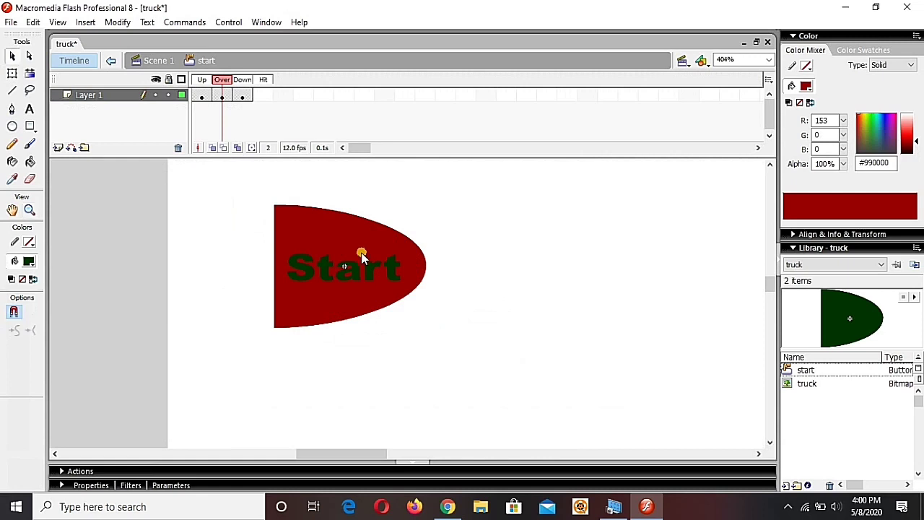
pyautogui.click(355, 270)
# Step: Centre the Up-state Start text on the red face and colour it white
pyautogui.click(203, 97)
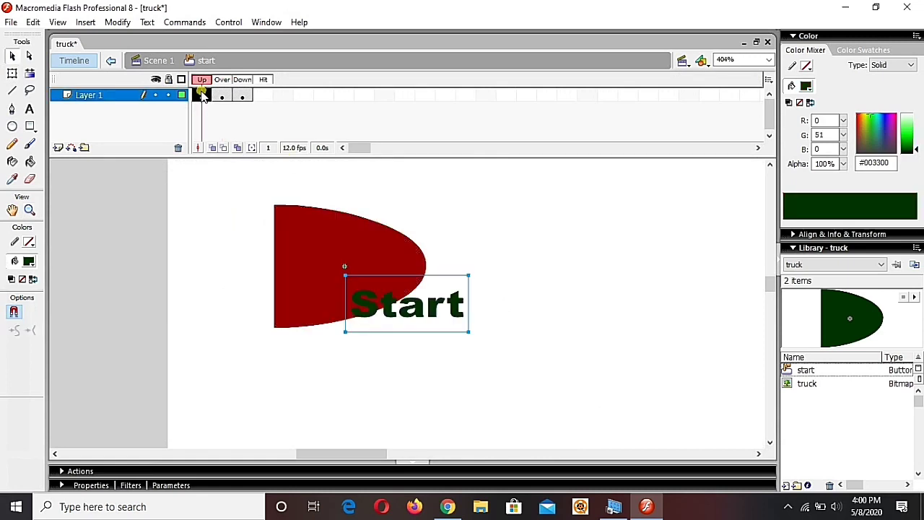
pyautogui.hotkey('shift', 'Up')
pyautogui.hotkey('shift', 'Left')
pyautogui.hotkey('shift', 'Left')
pyautogui.press('Up')
pyautogui.press('Up')
pyautogui.press('Up')
pyautogui.press('Up')
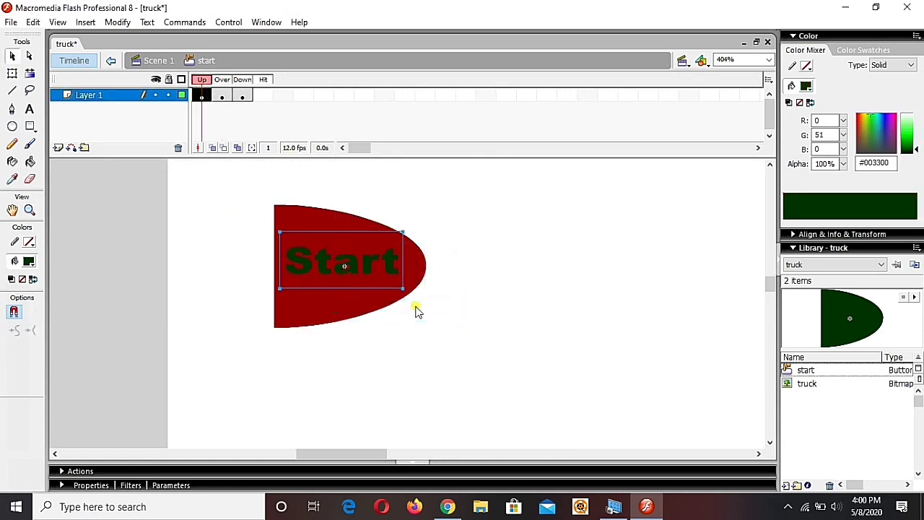
pyautogui.click(32, 261)
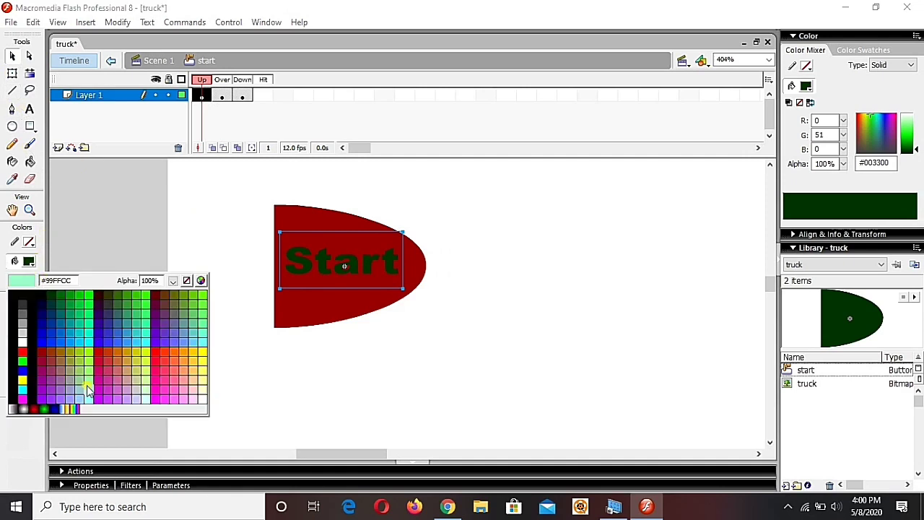
pyautogui.click(203, 399)
# Step: Return to Scene 1, zoom out to the whole stage, and test the movie
pyautogui.click(203, 406)
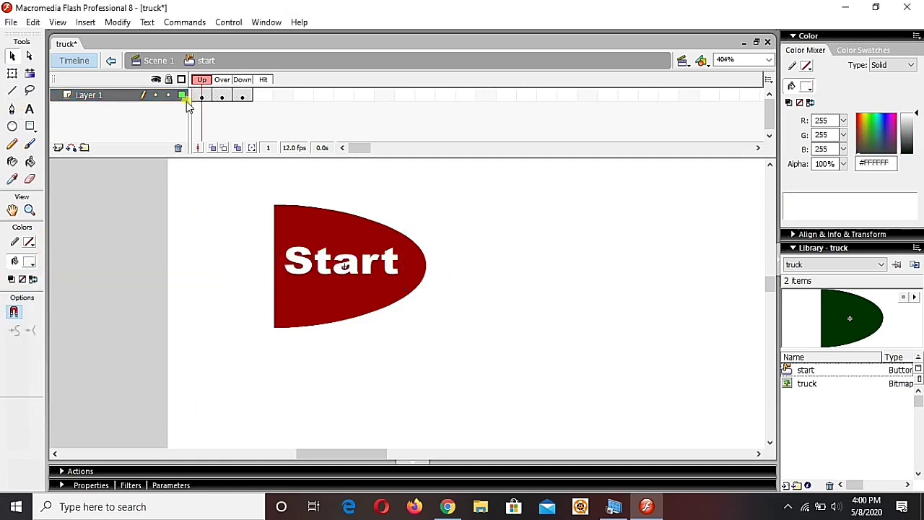
pyautogui.click(159, 61)
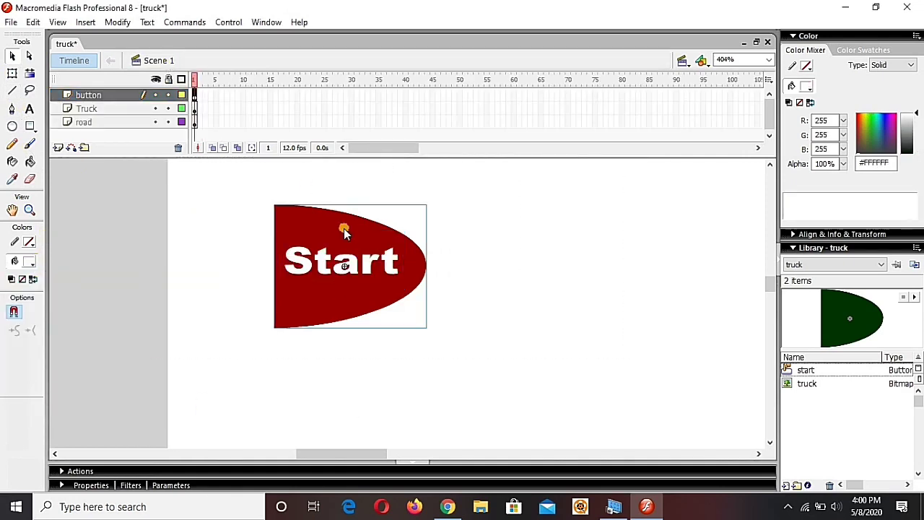
pyautogui.hotkey('ctrl', '2')
pyautogui.hotkey('ctrl', 'Return')
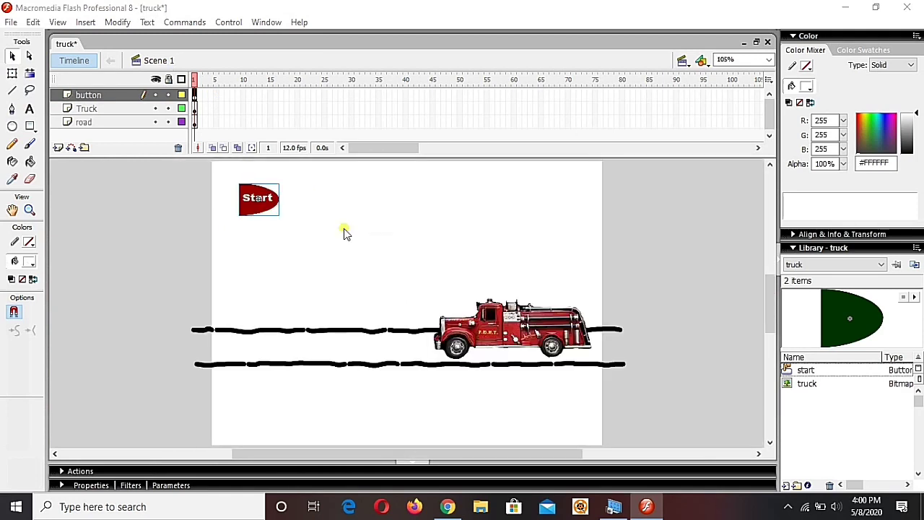
pyautogui.click(329, 171)
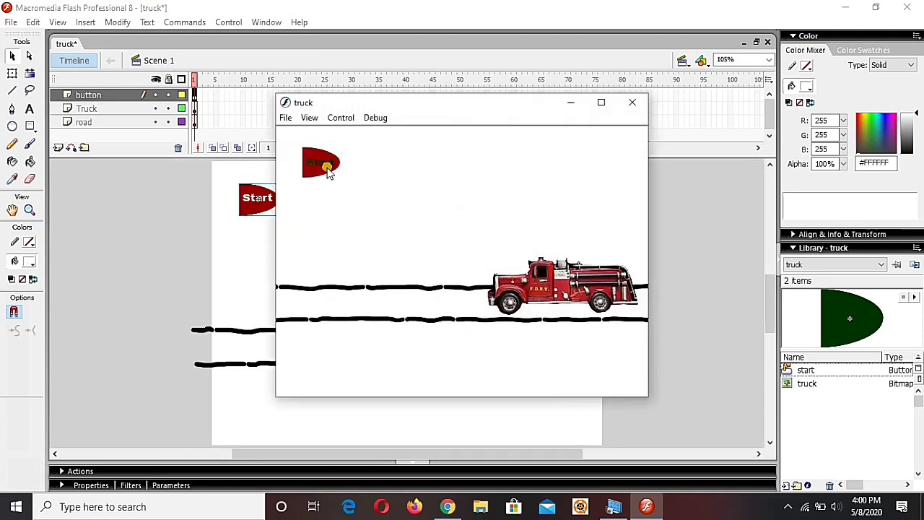
pyautogui.click(326, 169)
pyautogui.click(327, 171)
pyautogui.click(324, 169)
pyautogui.click(631, 103)
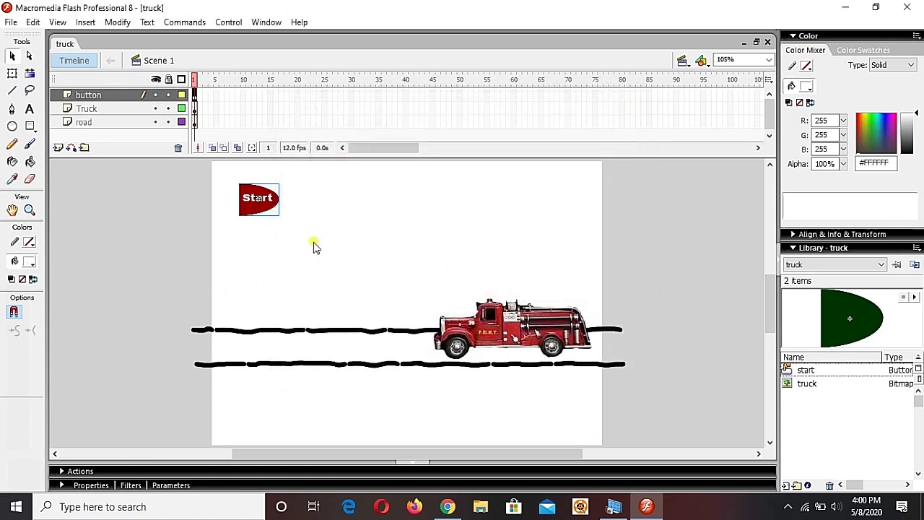
# Step: Move the Truck keyframe to frame 10 and extend the road and button layers to frame 10
pyautogui.click(195, 110)
pyautogui.click(197, 112)
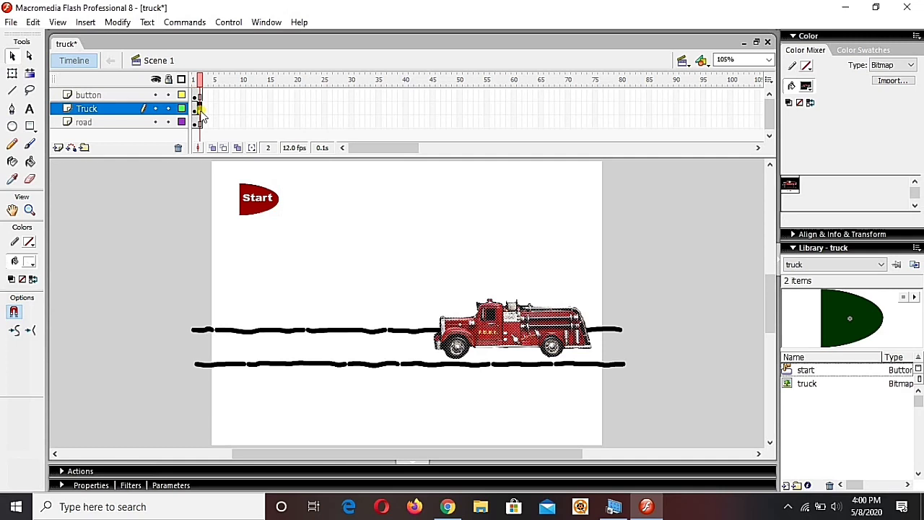
pyautogui.moveTo(201, 115); pyautogui.dragTo(245, 114)
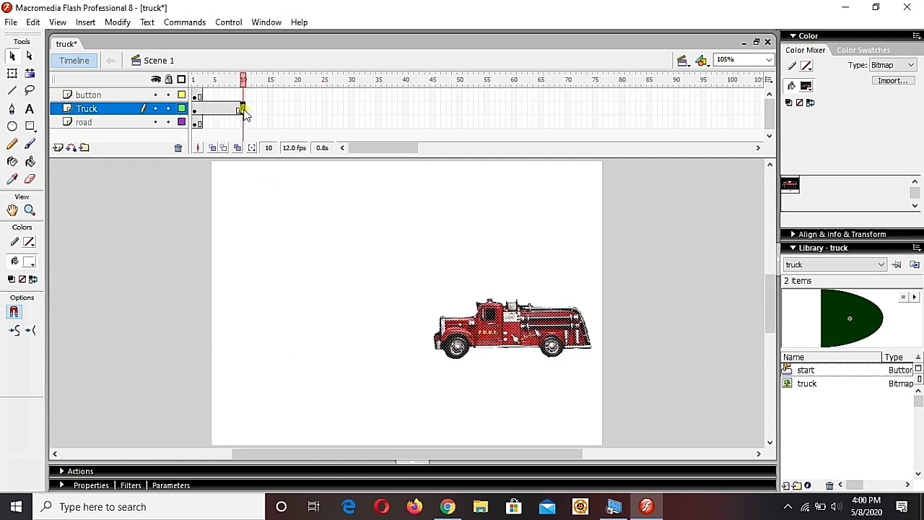
pyautogui.click(245, 122)
pyautogui.press('F5')
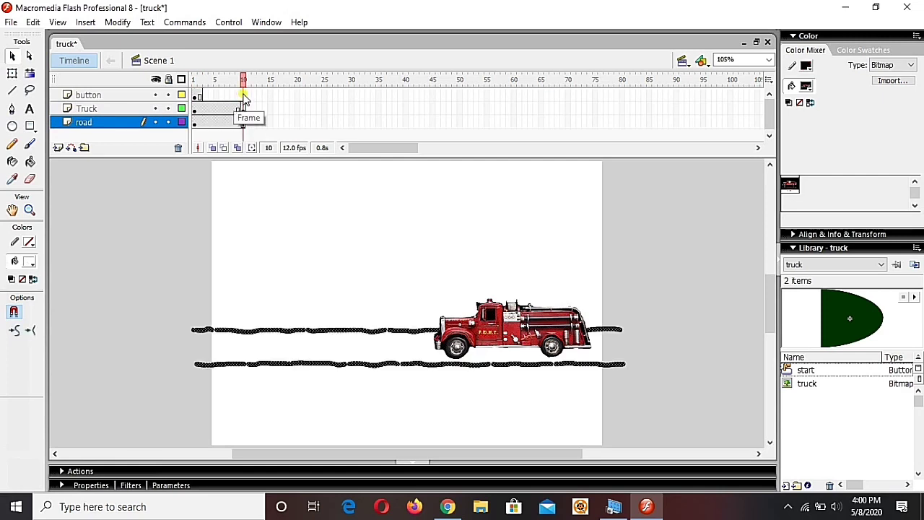
pyautogui.click(244, 96)
pyautogui.press('F5')
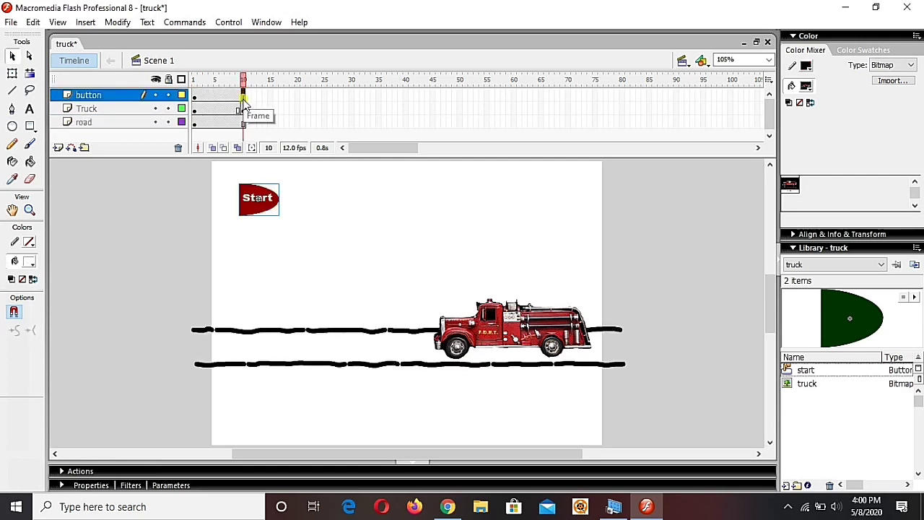
pyautogui.click(245, 109)
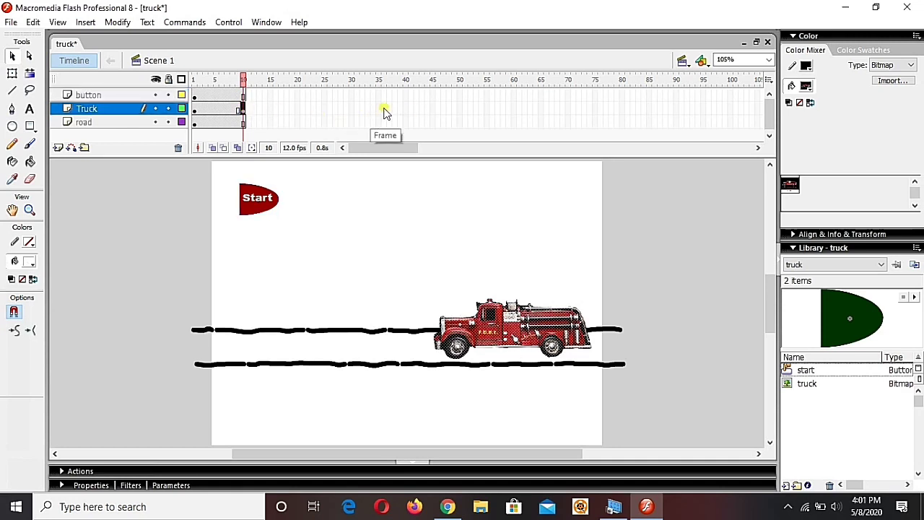
# Step: Add a frame-50 Truck keyframe, create a motion tween, and shift the truck left
pyautogui.click(458, 108)
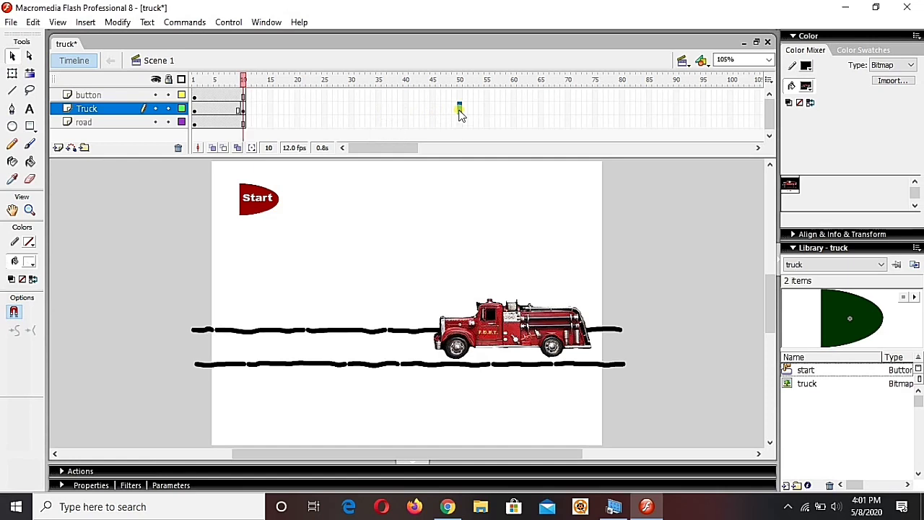
pyautogui.press('F6')
pyautogui.rightClick(434, 111)
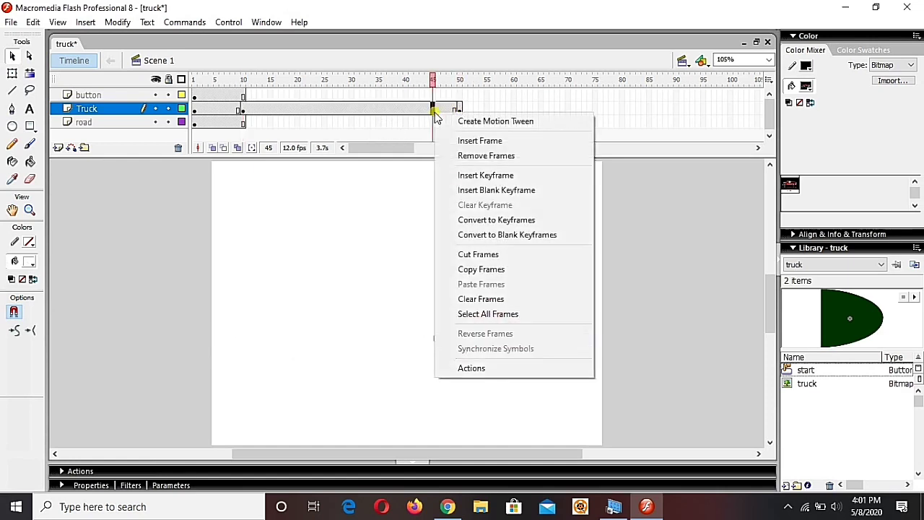
pyautogui.click(458, 123)
pyautogui.click(459, 109)
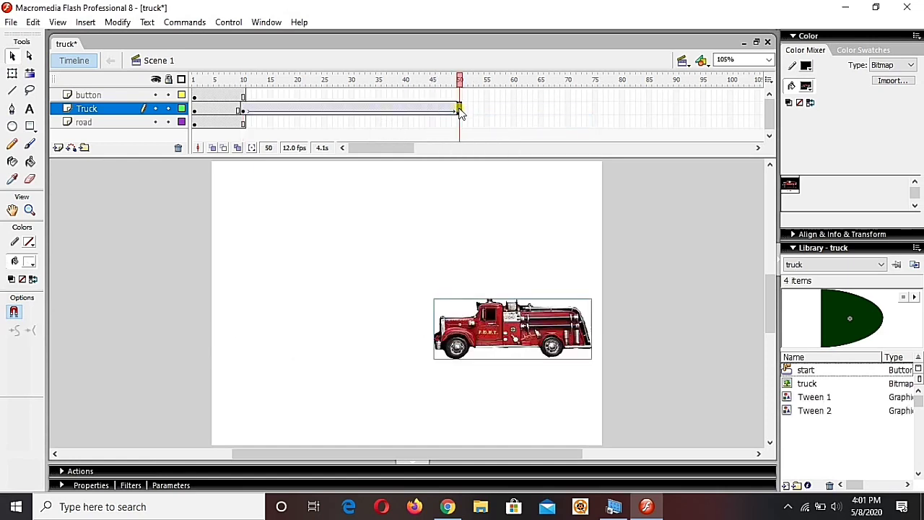
pyautogui.hotkey('shift', 'Left')
pyautogui.hotkey('shift', 'Left')
pyautogui.hotkey('shift', 'Left')
pyautogui.hotkey('shift', 'Left')
pyautogui.hotkey('shift', 'Left')
pyautogui.hotkey('shift', 'Left')
pyautogui.hotkey('shift', 'Left')
pyautogui.hotkey('shift', 'Left')
pyautogui.hotkey('shift', 'Left')
pyautogui.hotkey('shift', 'Left')
pyautogui.hotkey('shift', 'Left')
pyautogui.hotkey('shift', 'Left')
pyautogui.hotkey('shift', 'Left')
pyautogui.hotkey('shift', 'Left')
pyautogui.hotkey('shift', 'Left')
pyautogui.hotkey('shift', 'Left')
pyautogui.hotkey('shift', 'Left')
pyautogui.hotkey('shift', 'Left')
pyautogui.hotkey('shift', 'Left')
pyautogui.hotkey('shift', 'Left')
pyautogui.hotkey('shift', 'Left')
pyautogui.hotkey('shift', 'Left')
pyautogui.hotkey('shift', 'Left')
pyautogui.hotkey('shift', 'Left')
pyautogui.hotkey('shift', 'Left')
pyautogui.hotkey('shift', 'Left')
pyautogui.hotkey('shift', 'Left')
pyautogui.hotkey('shift', 'Left')
pyautogui.hotkey('shift', 'Left')
pyautogui.hotkey('shift', 'Left')
pyautogui.hotkey('shift', 'Left')
pyautogui.hotkey('shift', 'Left')
pyautogui.hotkey('shift', 'Left')
pyautogui.hotkey('shift', 'Left')
pyautogui.hotkey('shift', 'Left')
pyautogui.hotkey('shift', 'Left')
pyautogui.hotkey('shift', 'Left')
pyautogui.hotkey('shift', 'Left')
pyautogui.hotkey('shift', 'Left')
pyautogui.hotkey('shift', 'Left')
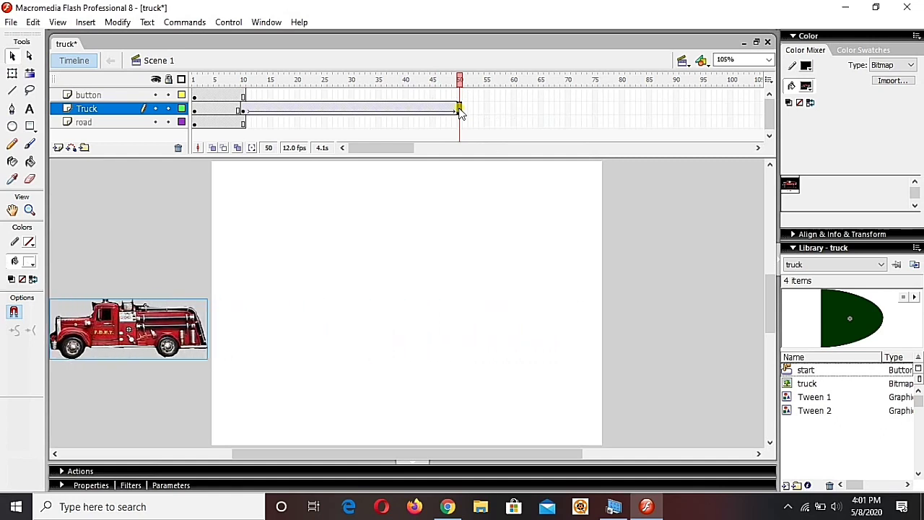
# Step: Extend the road and button layers through frame 50 and test the movie
pyautogui.click(463, 126)
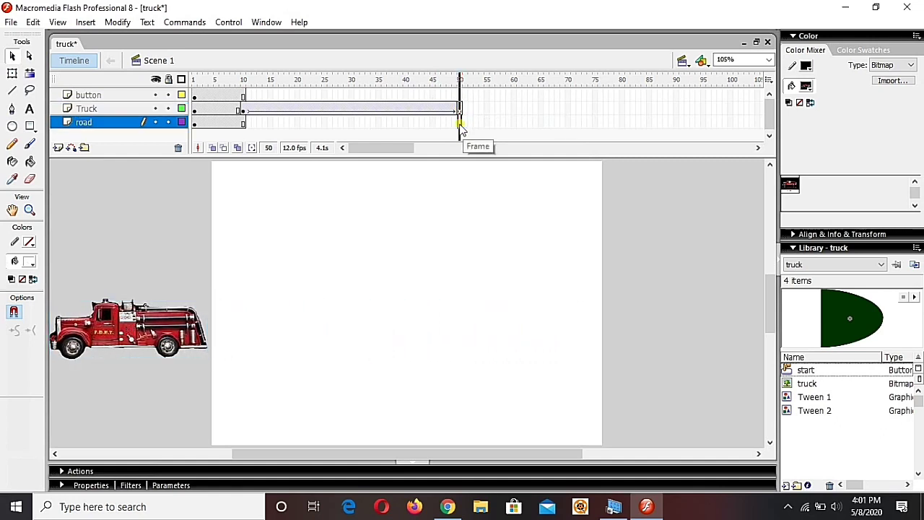
pyautogui.press('F5')
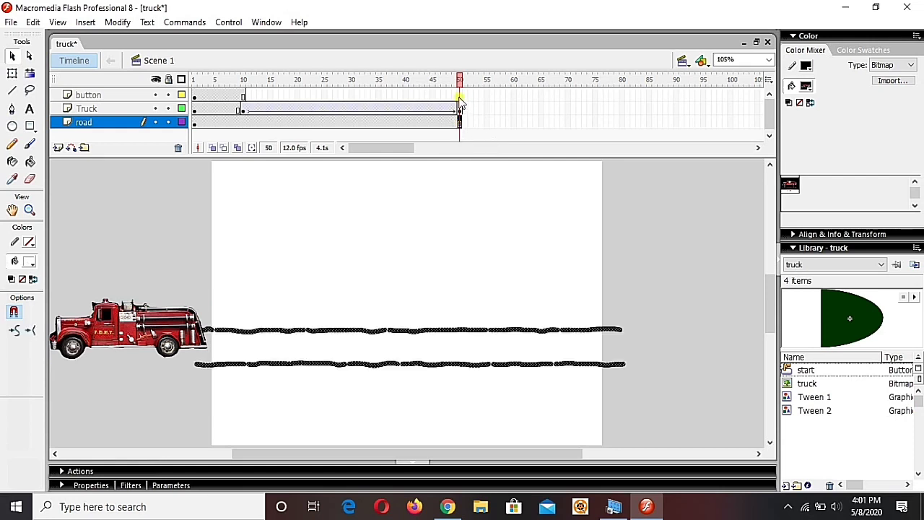
pyautogui.click(460, 100)
pyautogui.press('F5')
pyautogui.hotkey('ctrl', 'Return')
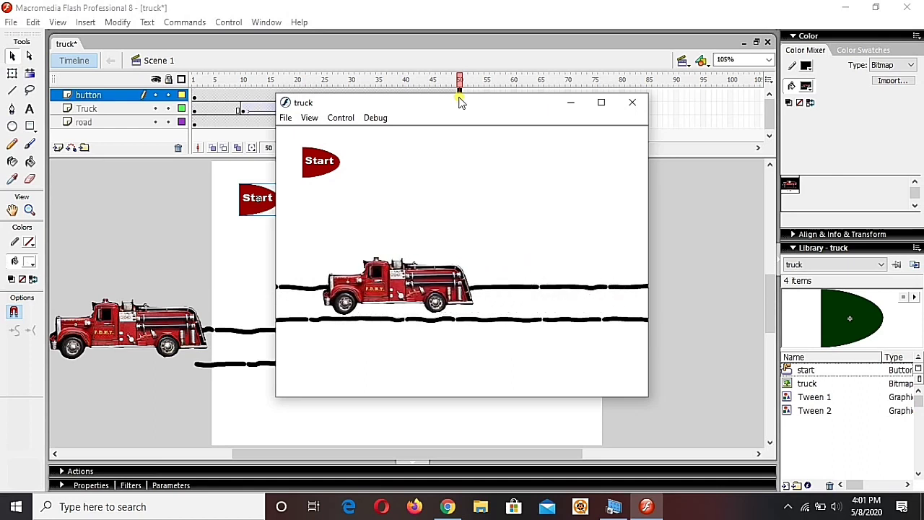
# Step: Try the Start button in the test player, close the preview, and deselect on the stage
pyautogui.click(323, 165)
pyautogui.click(632, 102)
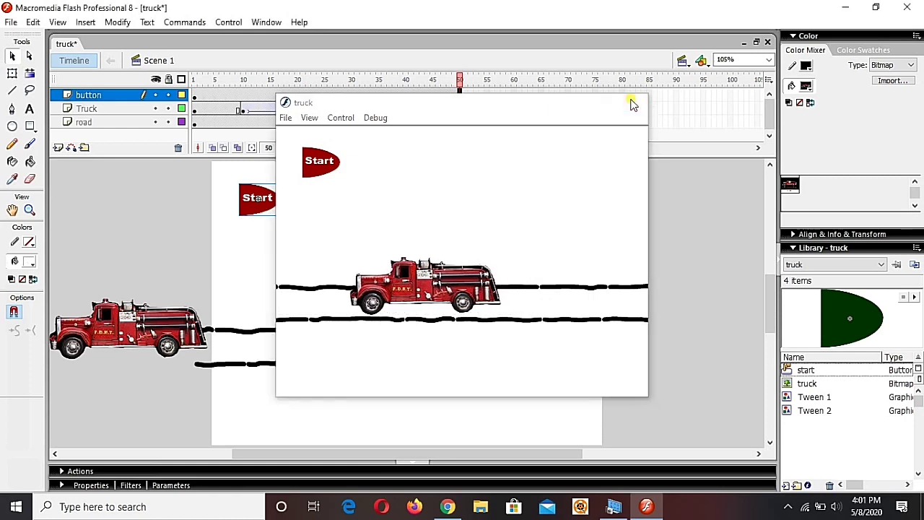
pyautogui.click(420, 241)
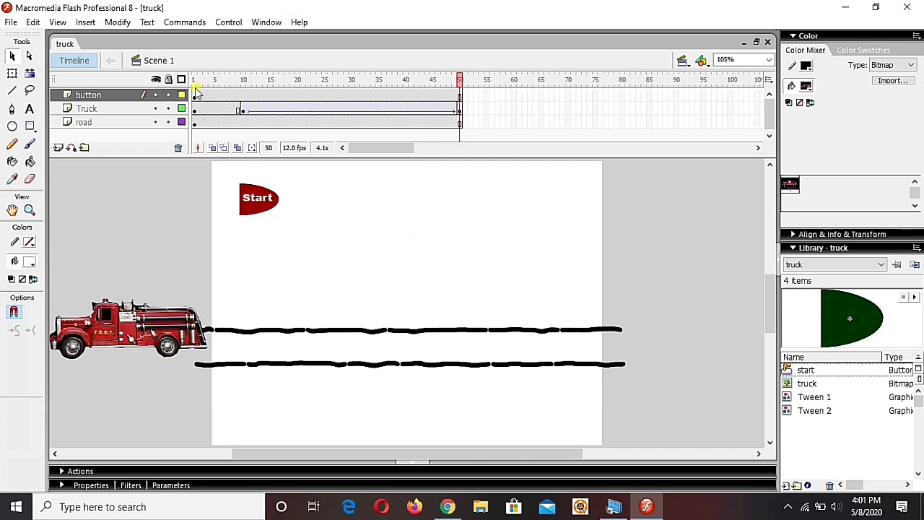
# Step: Insert a new top layer named 'action script' and select its frame 1
pyautogui.click(59, 147)
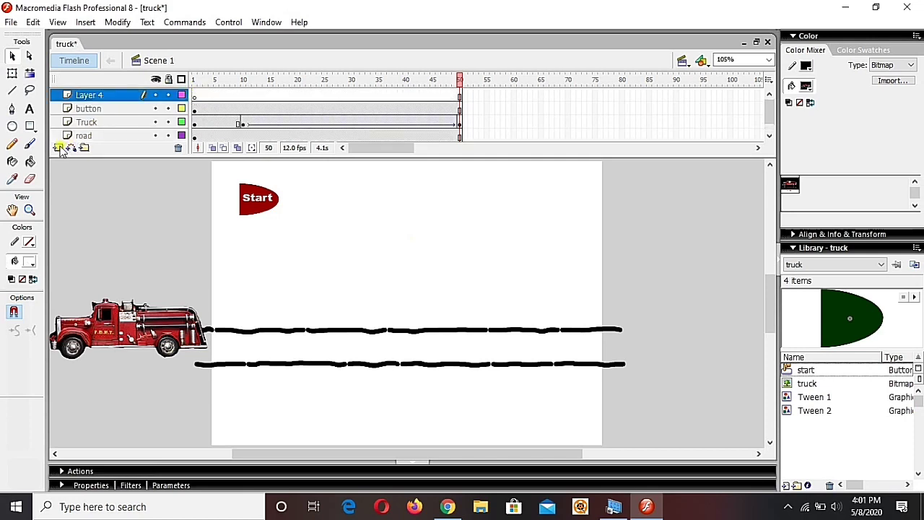
pyautogui.doubleClick(82, 101)
pyautogui.write('action script')
pyautogui.press('Return')
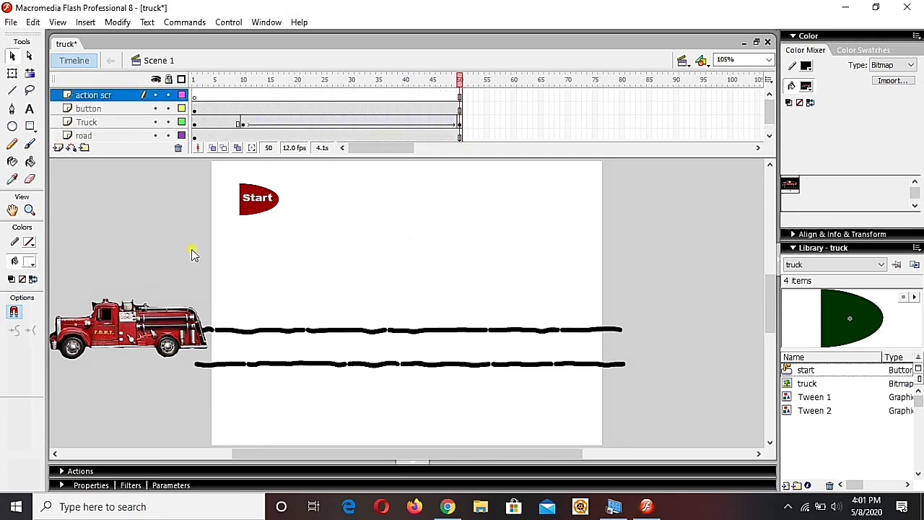
pyautogui.click(115, 102)
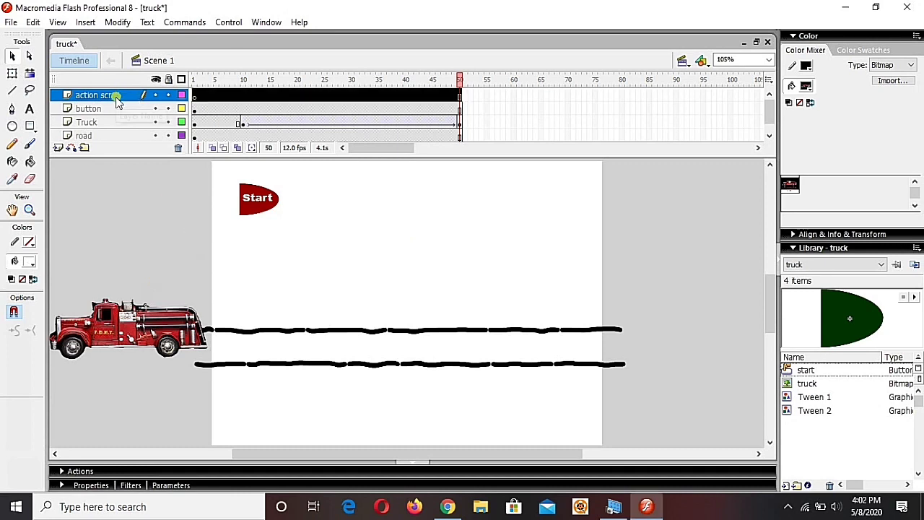
pyautogui.doubleClick(110, 97)
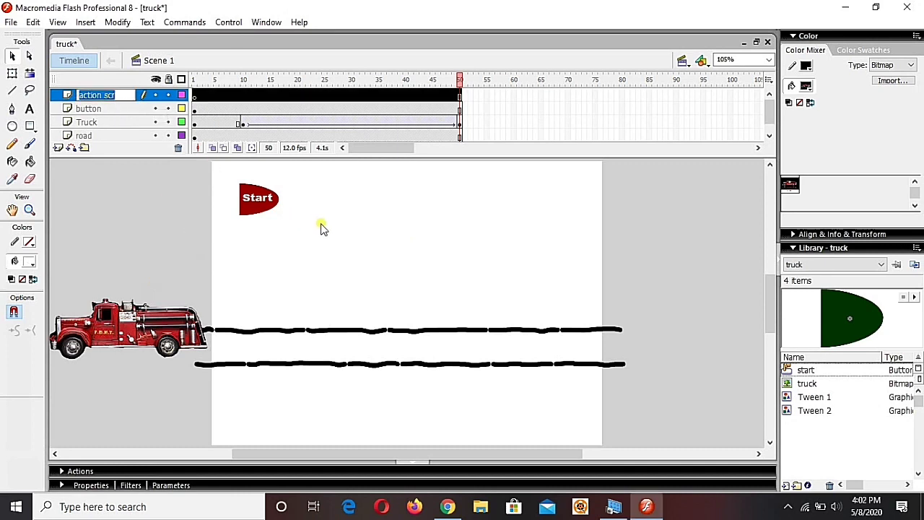
pyautogui.press('Return')
pyautogui.click(195, 96)
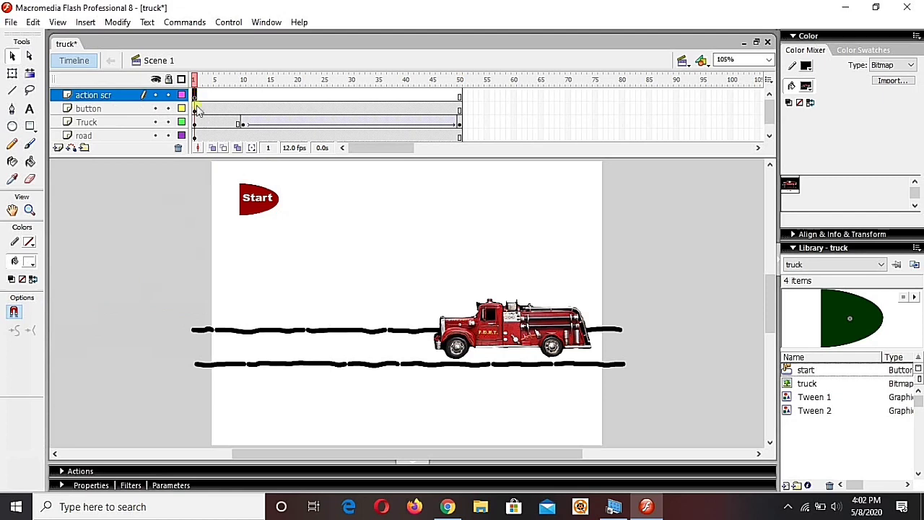
pyautogui.click(195, 96)
# Step: Add a stop() action to frame 1 of the action script layer
pyautogui.click(377, 471)
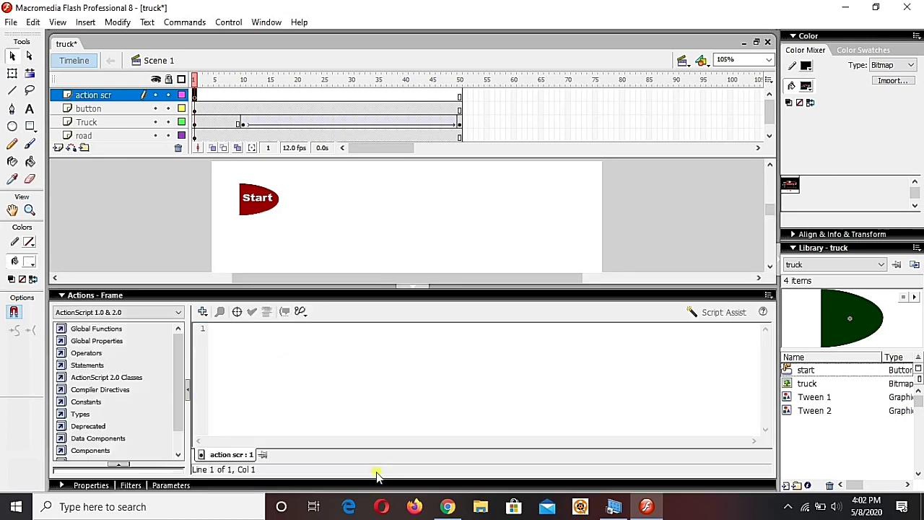
pyautogui.click(305, 335)
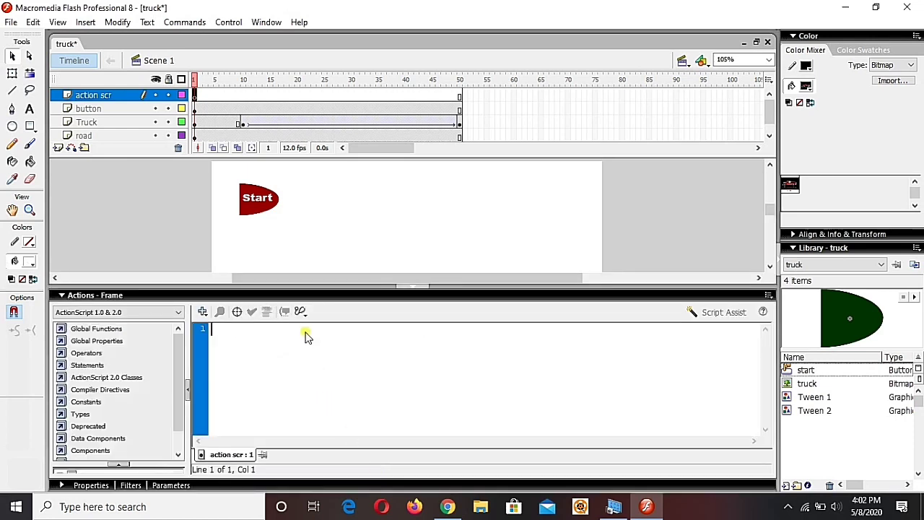
pyautogui.write('stop')
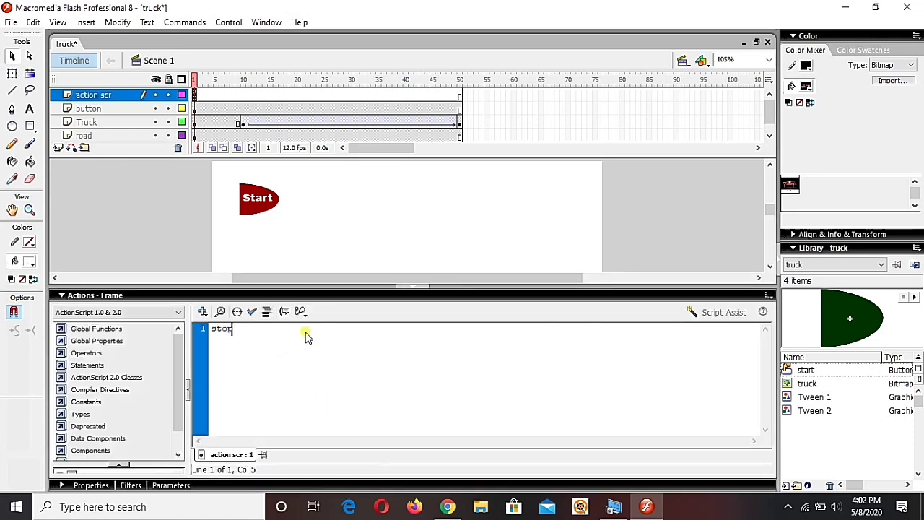
pyautogui.write('();')
pyautogui.click(448, 297)
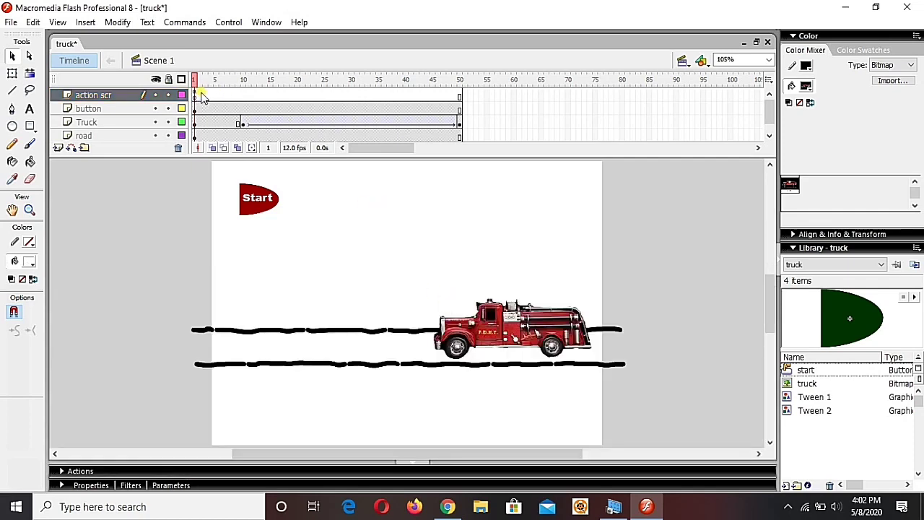
# Step: Turn on Snap to Objects and test the movie
pyautogui.click(14, 312)
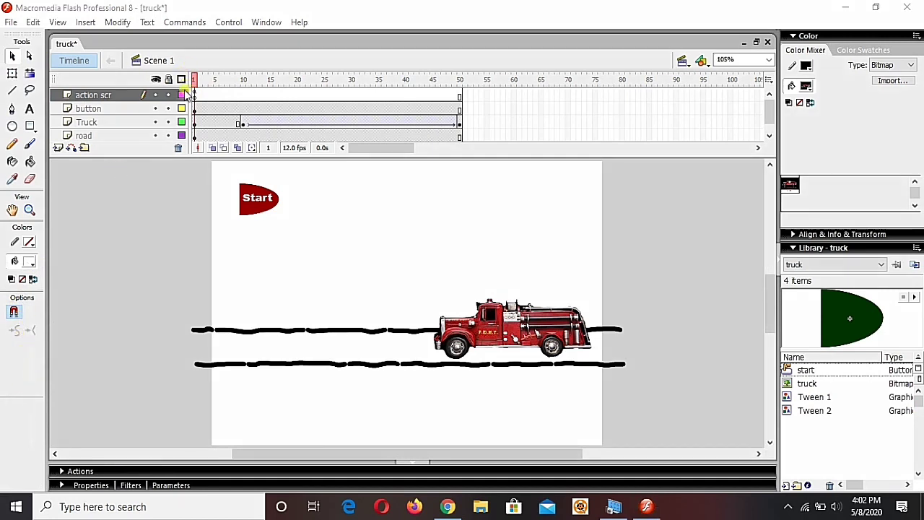
pyautogui.moveTo(176, 67)
pyautogui.mouseDown()
pyautogui.moveTo(201, 68)
pyautogui.moveTo(208, 95)
pyautogui.moveTo(199, 113)
pyautogui.moveTo(184, 114)
pyautogui.moveTo(187, 76)
pyautogui.moveTo(205, 77)
pyautogui.moveTo(208, 104)
pyautogui.moveTo(185, 110)
pyautogui.moveTo(184, 90)
pyautogui.moveTo(207, 90)
pyautogui.moveTo(202, 107)
pyautogui.moveTo(184, 83)
pyautogui.moveTo(204, 104)
pyautogui.mouseUp()
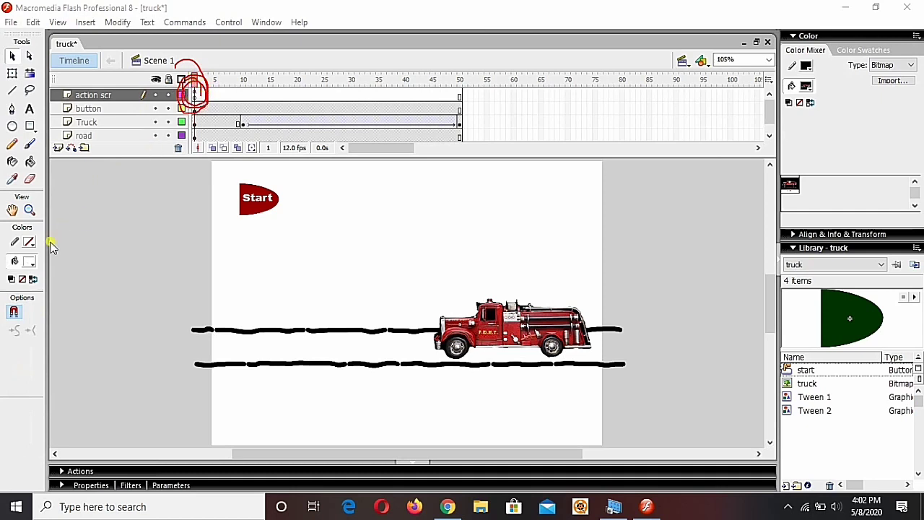
pyautogui.press('Escape')
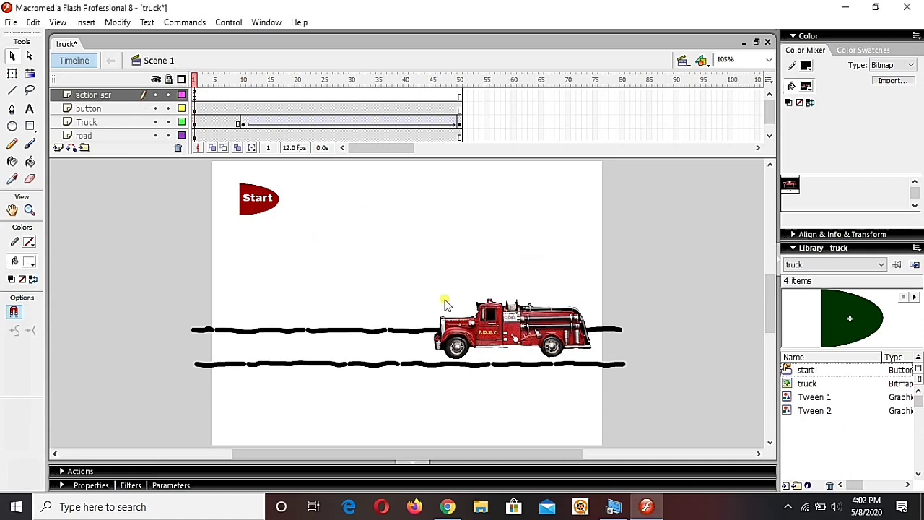
pyautogui.hotkey('ctrl', 'Return')
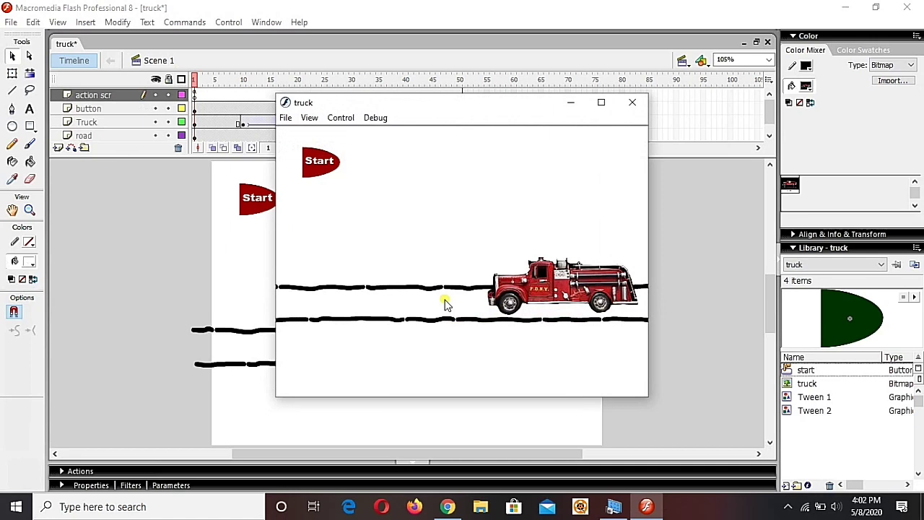
# Step: Try Start in the test player, close it, and select the Start button instance on stage
pyautogui.click(321, 170)
pyautogui.click(638, 103)
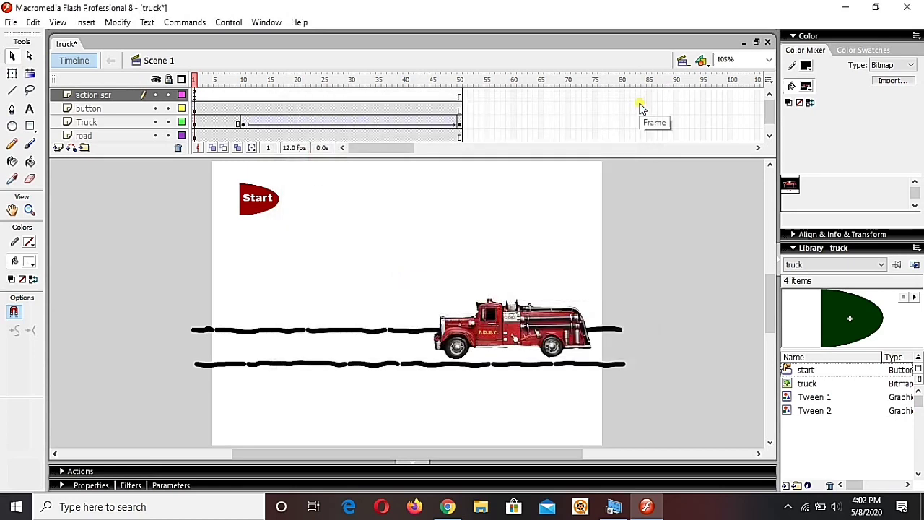
pyautogui.click(256, 201)
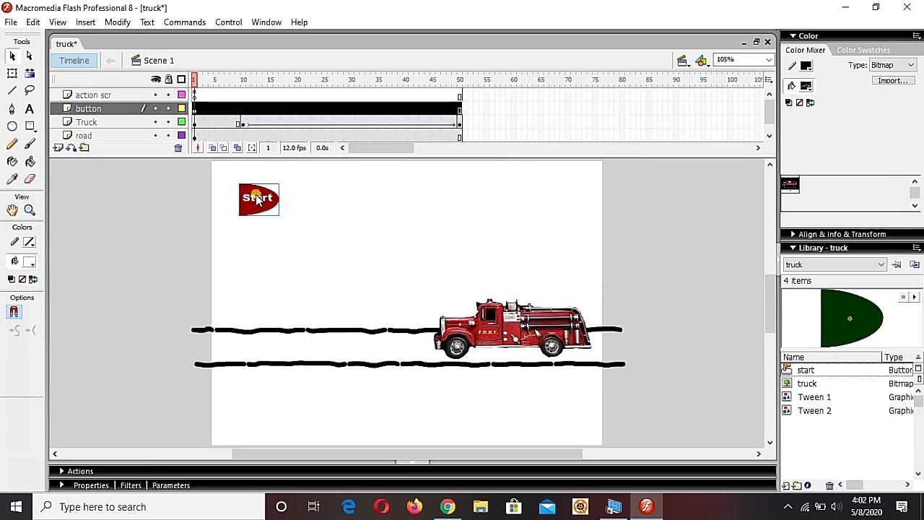
# Step: Give the Start button the script on (press) { gotoAndStop(10); } and collapse the Actions panel
pyautogui.click(383, 474)
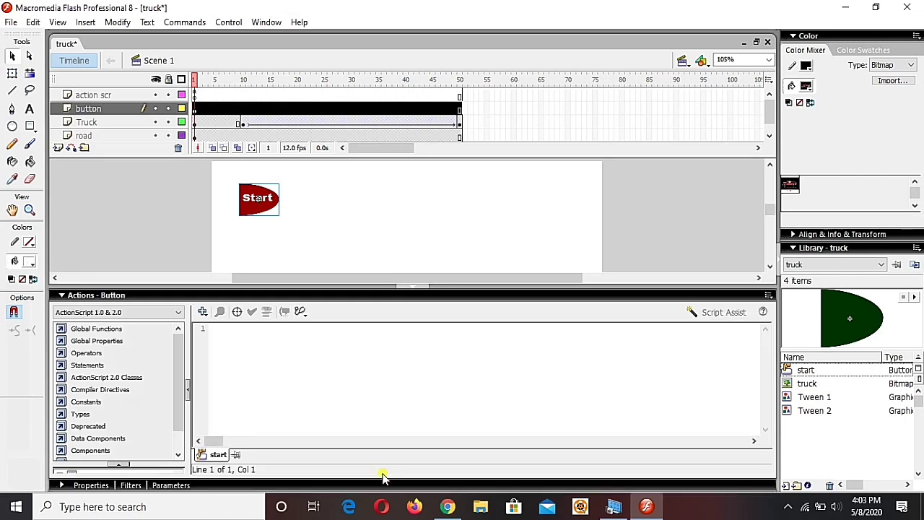
pyautogui.click(336, 355)
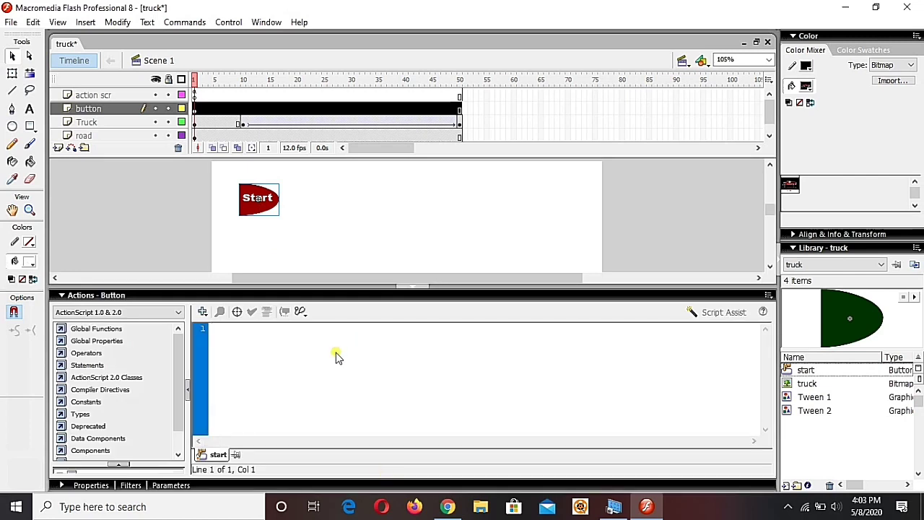
pyautogui.write('on (p')
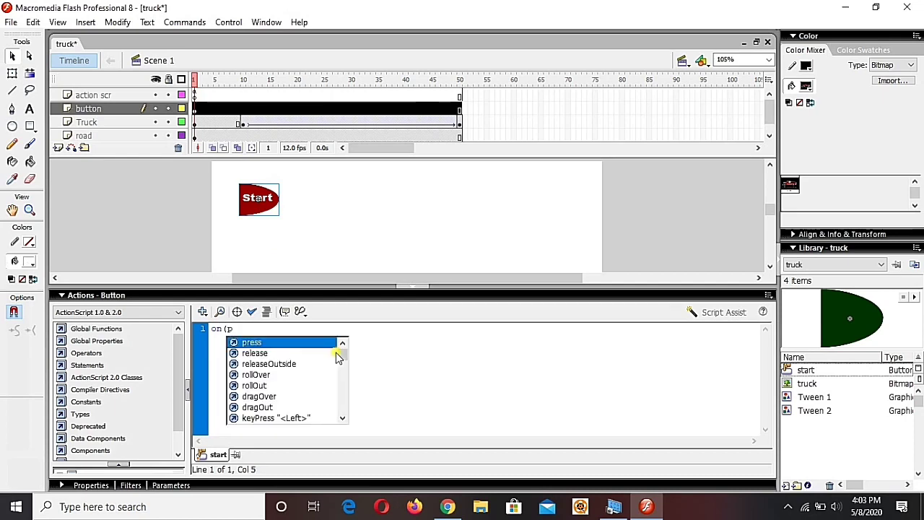
pyautogui.press('Return')
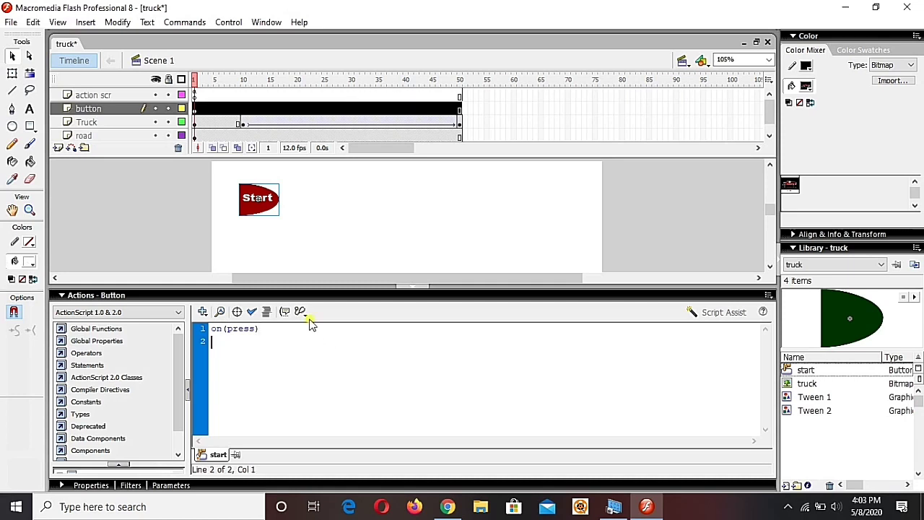
pyautogui.press('Tab')
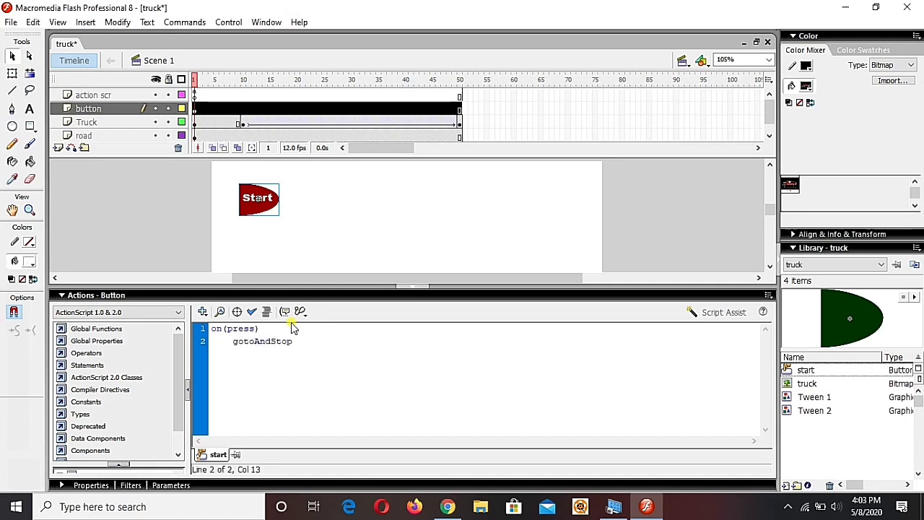
pyautogui.write('gotoAndStop(')
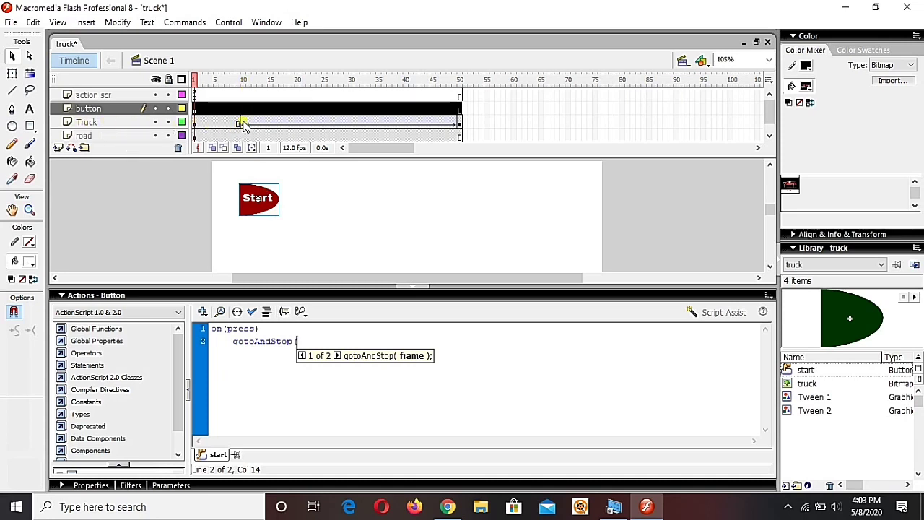
pyautogui.click(321, 345)
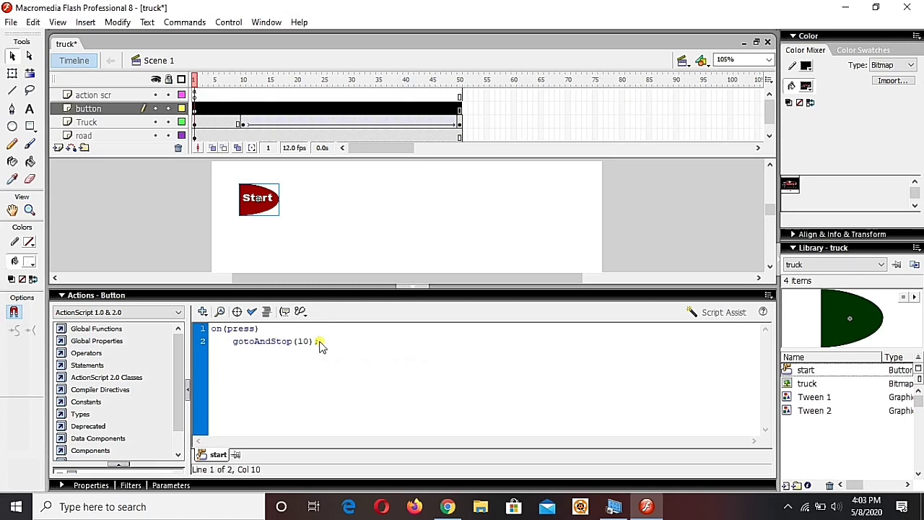
pyautogui.press('Return')
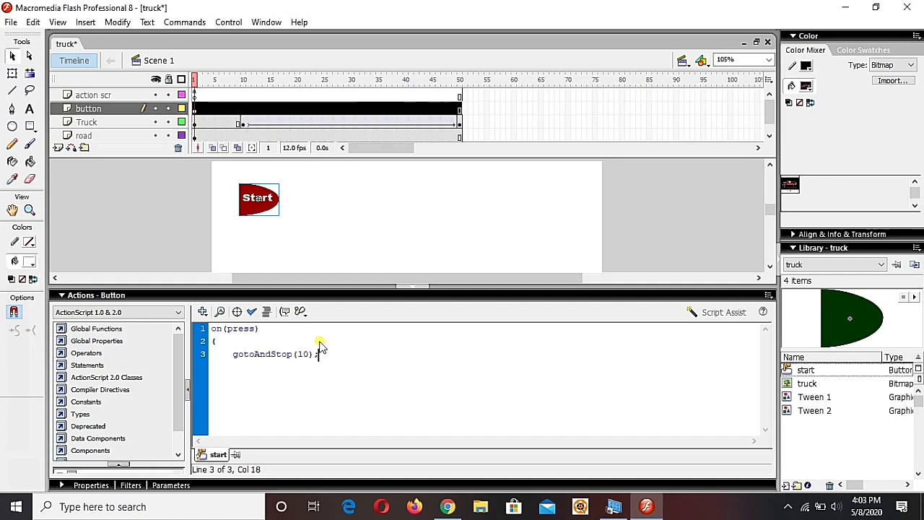
pyautogui.write('}')
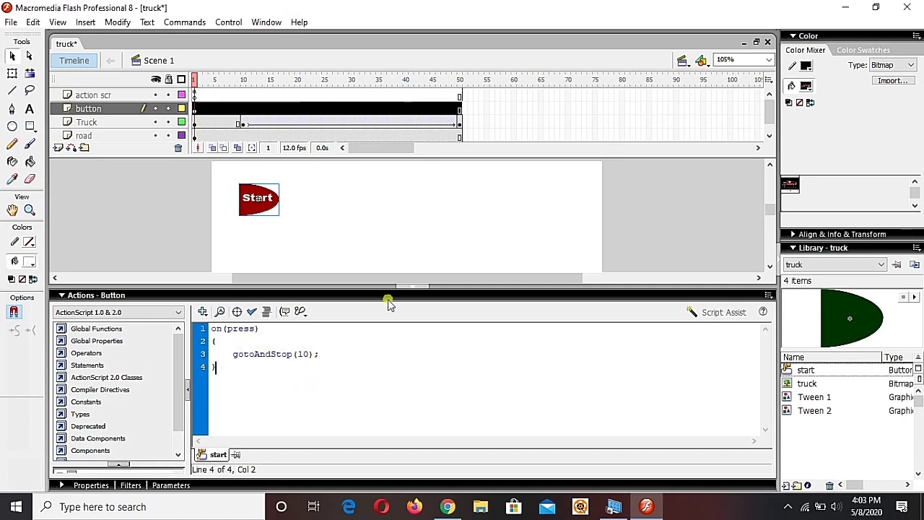
pyautogui.click(443, 296)
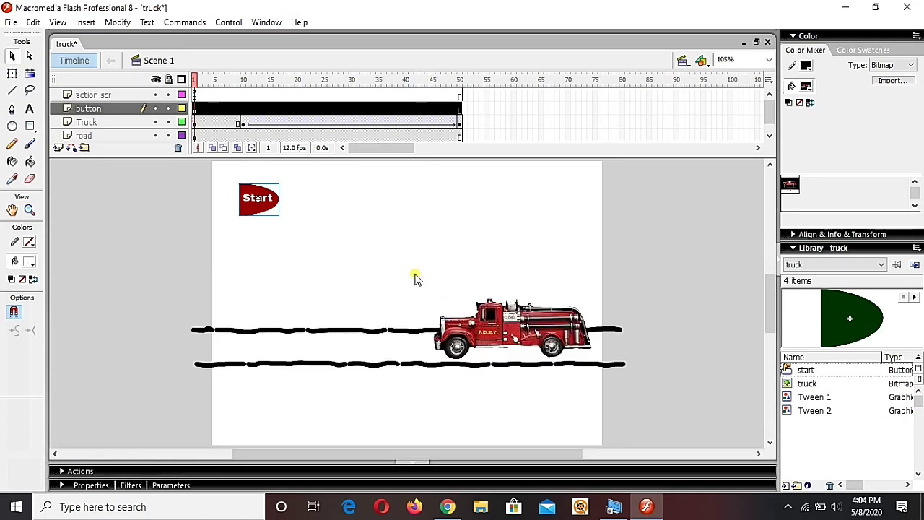
pyautogui.hotkey('ctrl', 'Return')
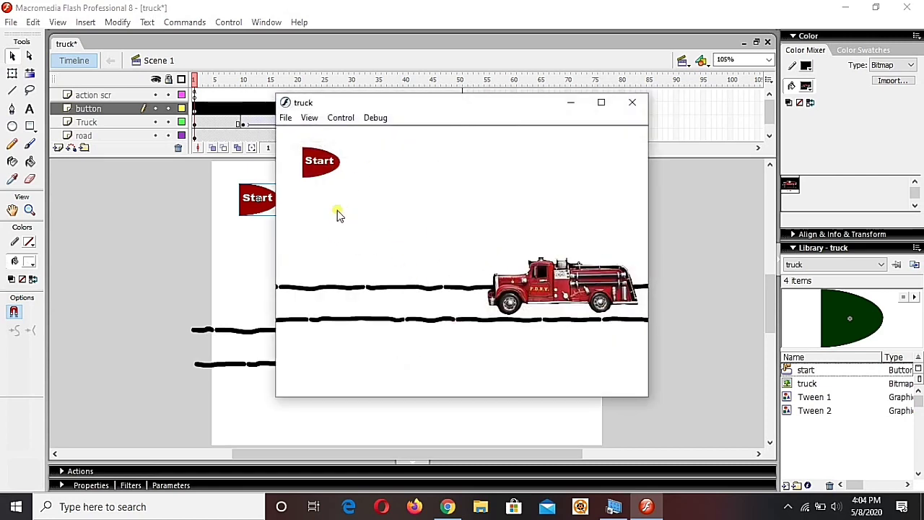
pyautogui.click(319, 171)
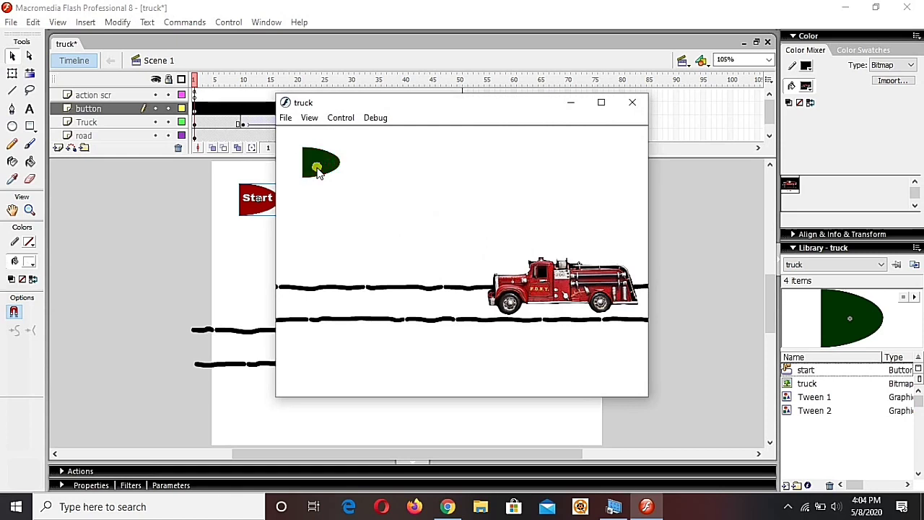
pyautogui.click(628, 105)
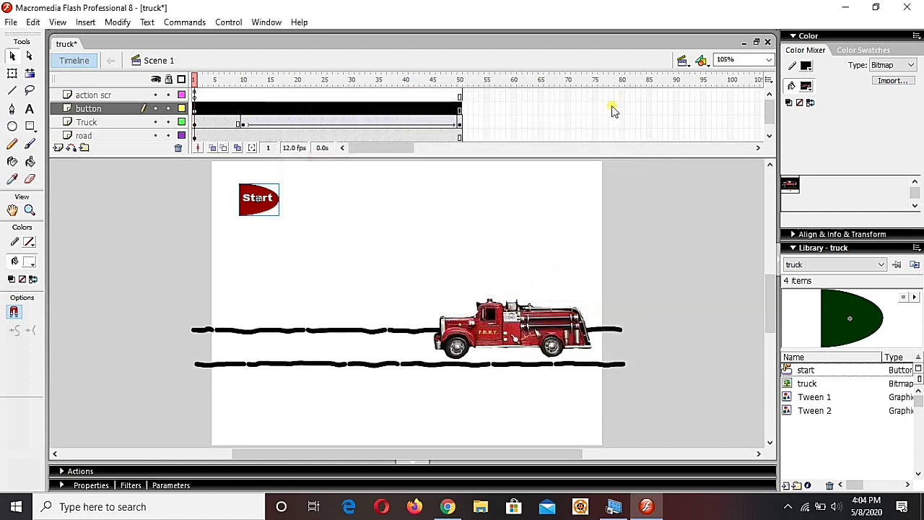
# Step: Change the Start button's gotoAndStop(10) to gotoAndPlay(10) and test the movie
pyautogui.click(244, 124)
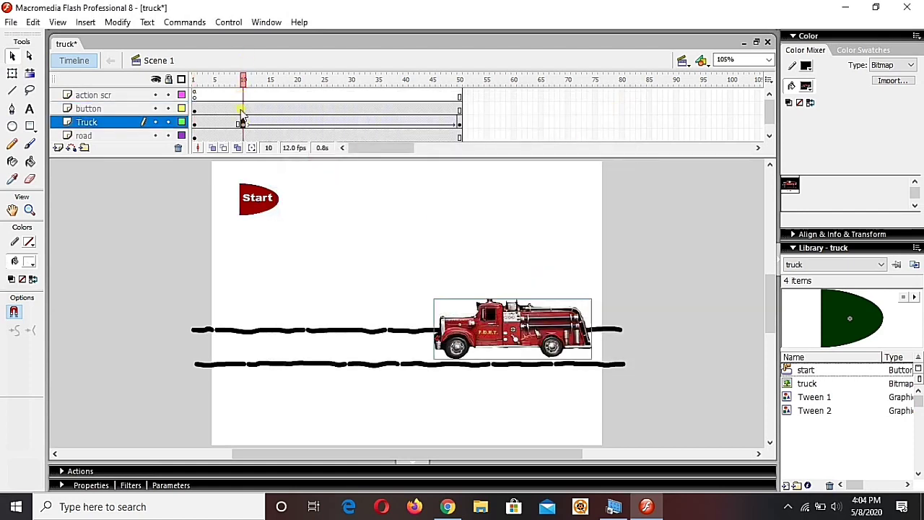
pyautogui.click(370, 473)
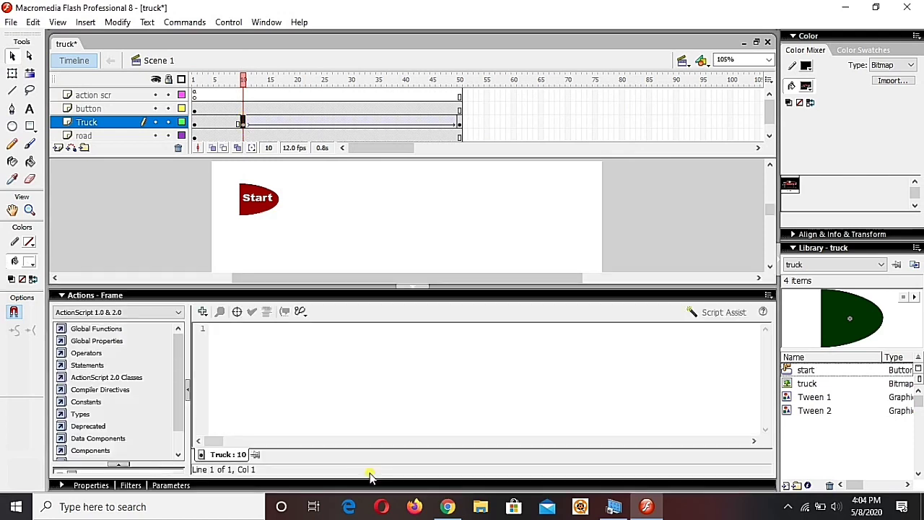
pyautogui.click(258, 195)
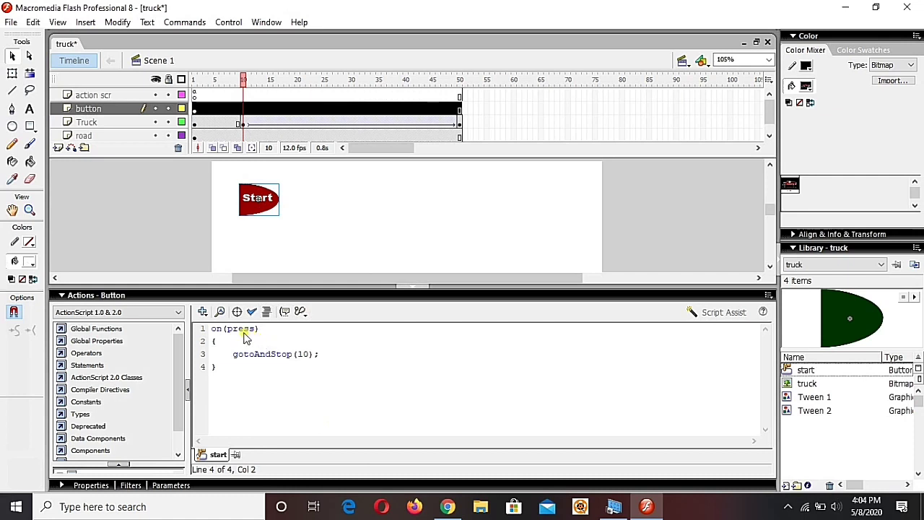
pyautogui.click(270, 354)
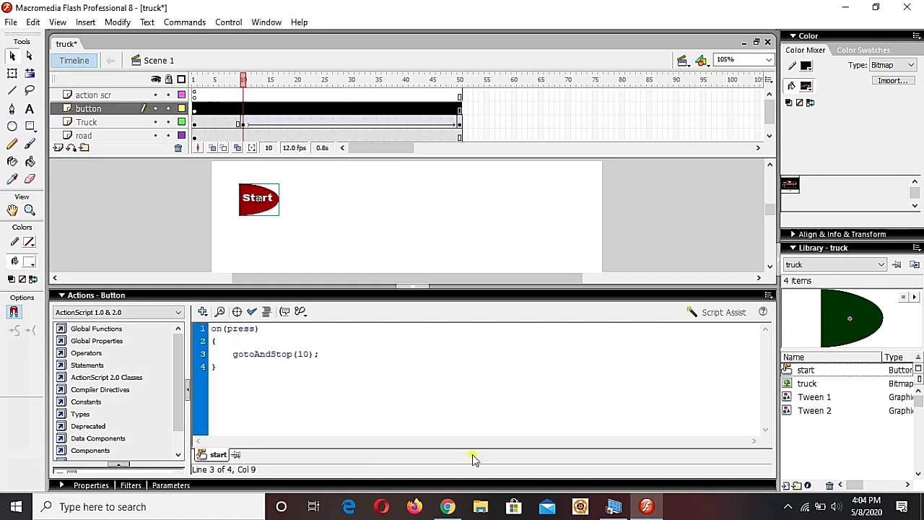
pyautogui.hotkey('shift', 'Right')
pyautogui.hotkey('shift', 'Right')
pyautogui.hotkey('shift', 'Right')
pyautogui.hotkey('shift', 'Right')
pyautogui.hotkey('shift', 'Left')
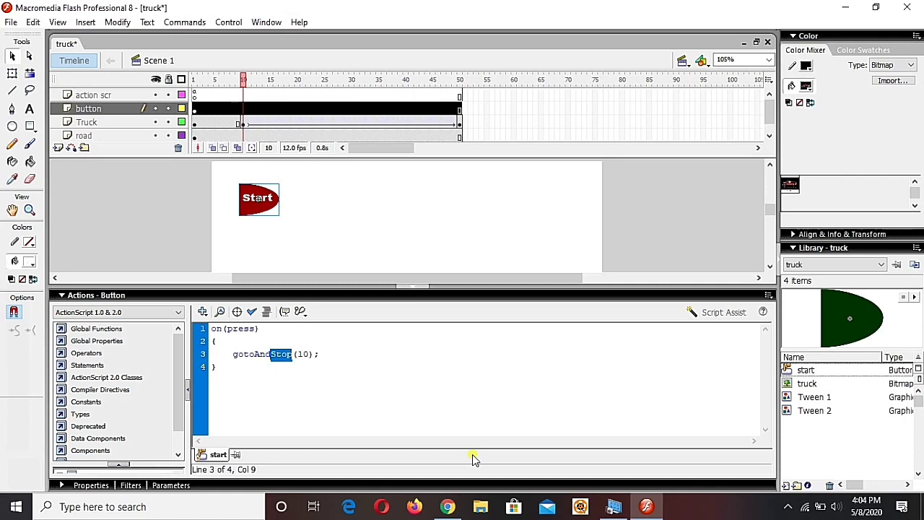
pyautogui.write('Play')
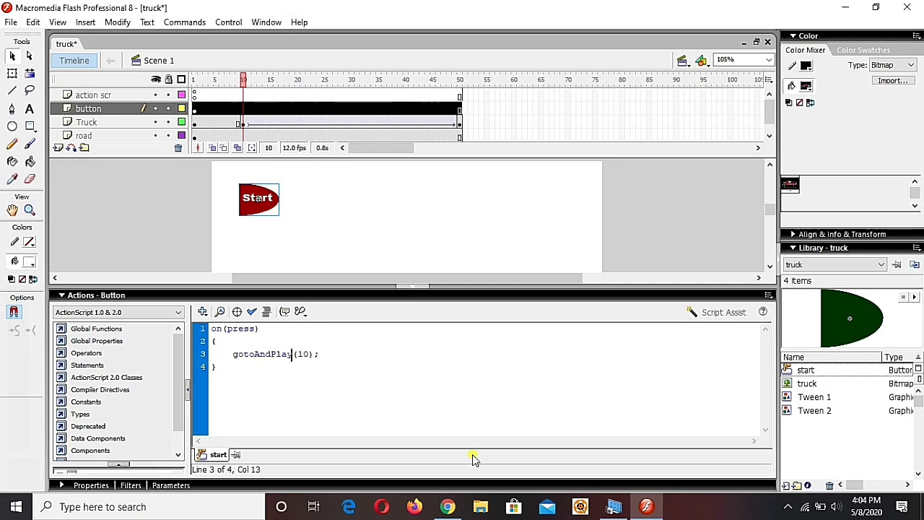
pyautogui.click(485, 296)
pyautogui.hotkey('ctrl', 'Return')
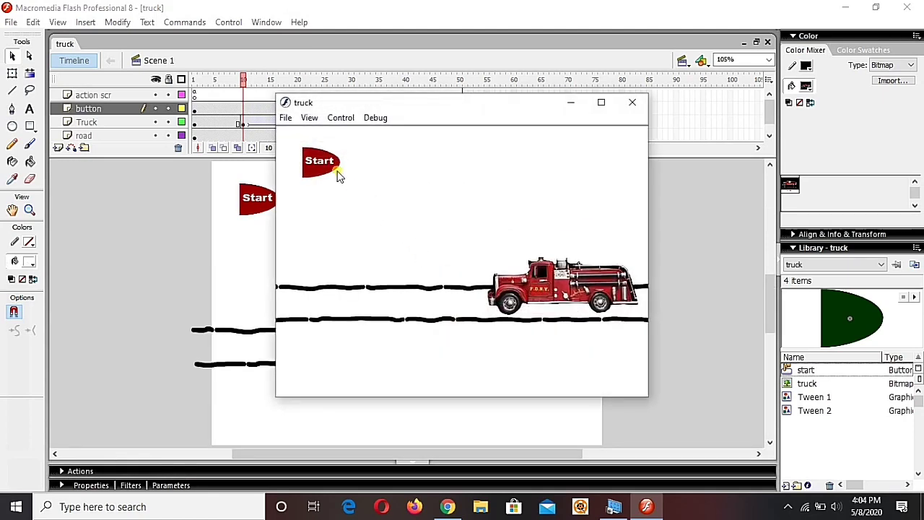
# Step: Press Start several times to check the truck drives and restarts, then close the test movie
pyautogui.click(326, 165)
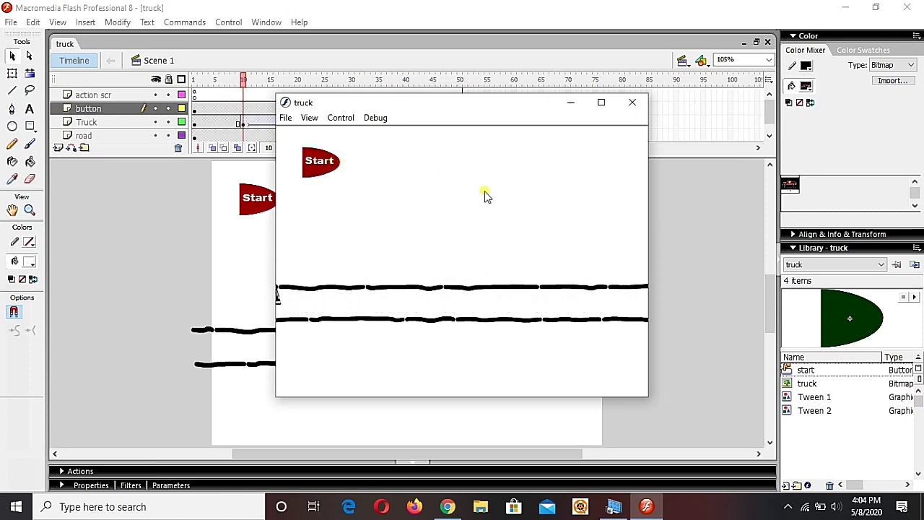
pyautogui.click(330, 163)
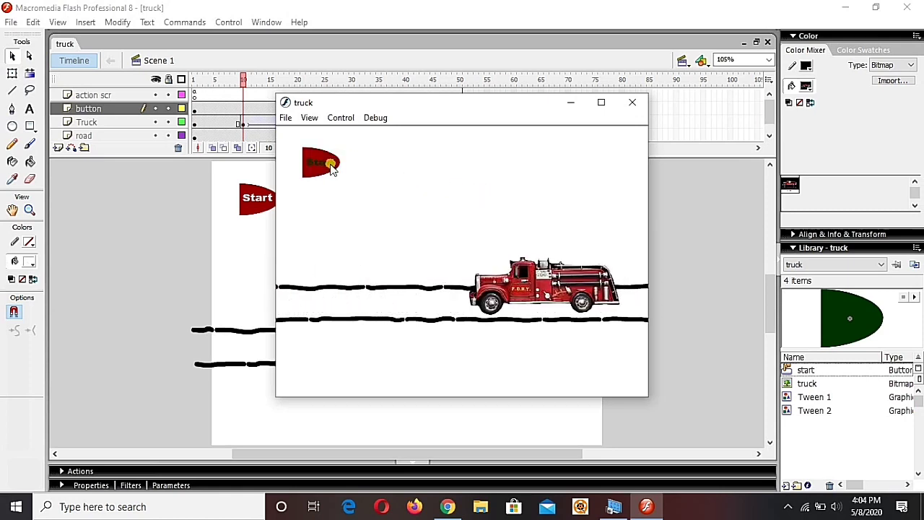
pyautogui.click(330, 163)
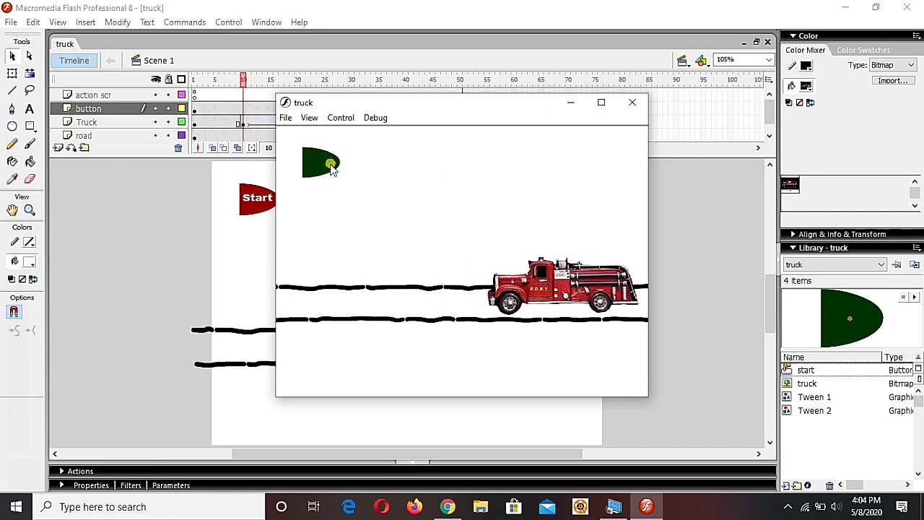
pyautogui.click(330, 163)
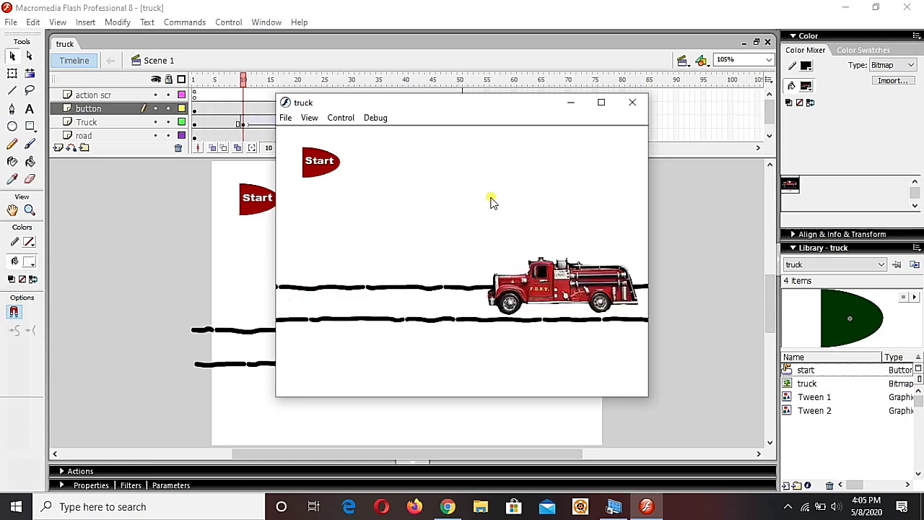
pyautogui.click(631, 106)
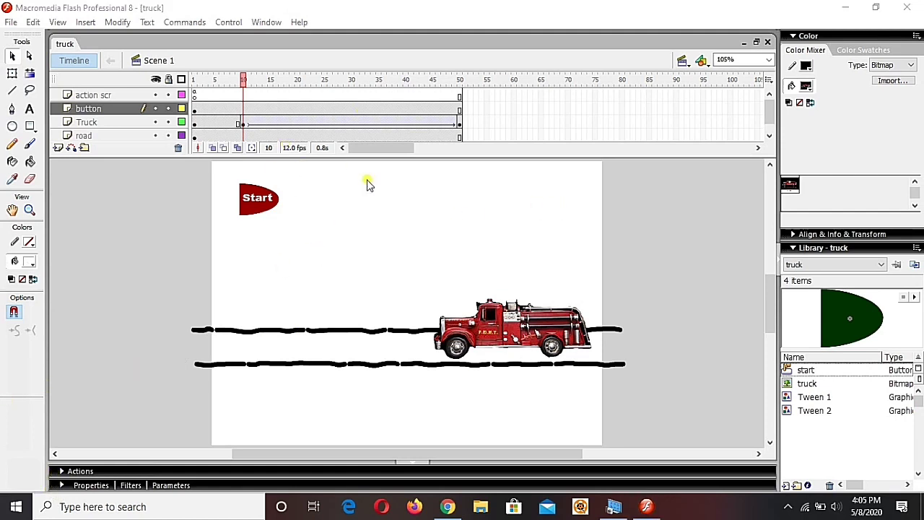
# Step: Create a new button symbol named rvrs
pyautogui.click(92, 23)
pyautogui.click(106, 37)
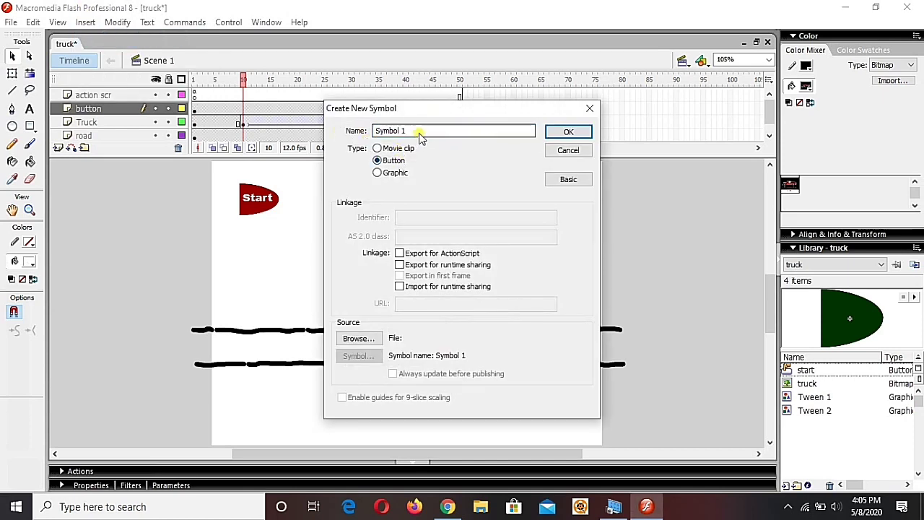
pyautogui.moveTo(418, 134); pyautogui.dragTo(292, 148)
pyautogui.write('rvrs')
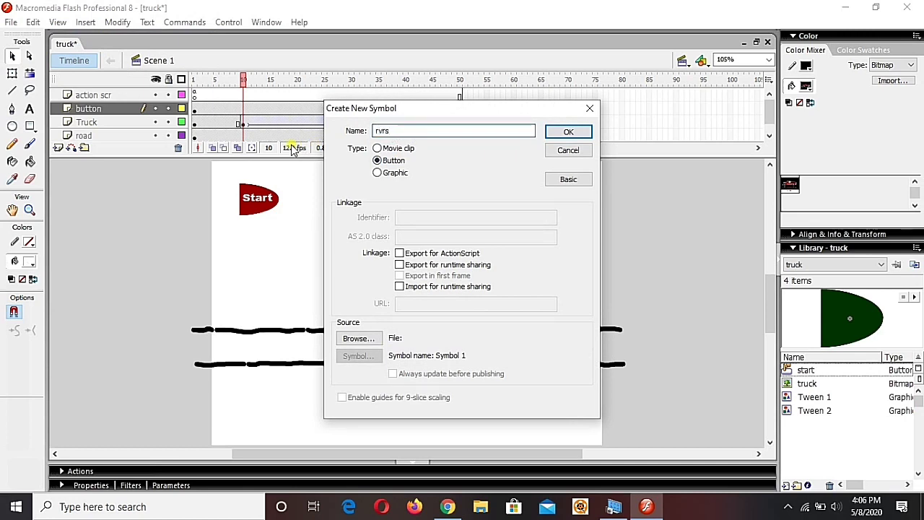
pyautogui.press('Return')
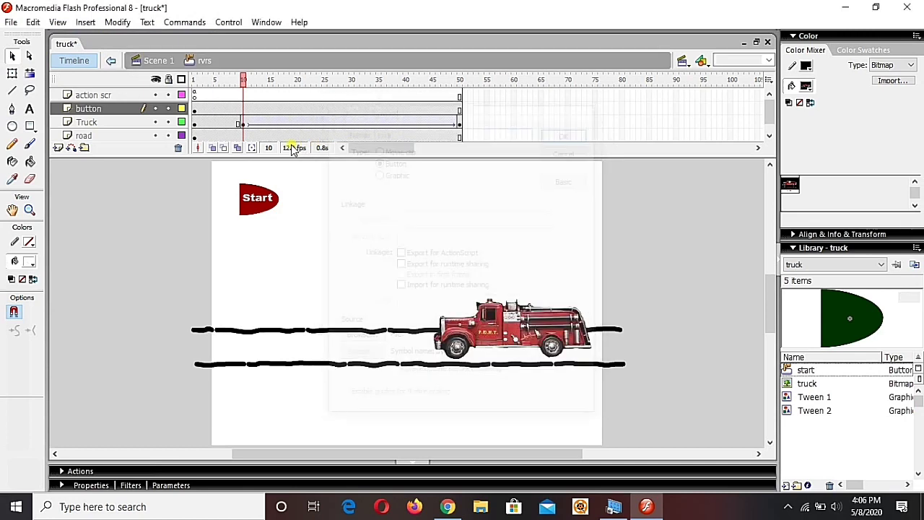
# Step: Draw an oval in the button and fill it dark red #990000
pyautogui.click(14, 127)
pyautogui.moveTo(346, 272); pyautogui.dragTo(470, 342)
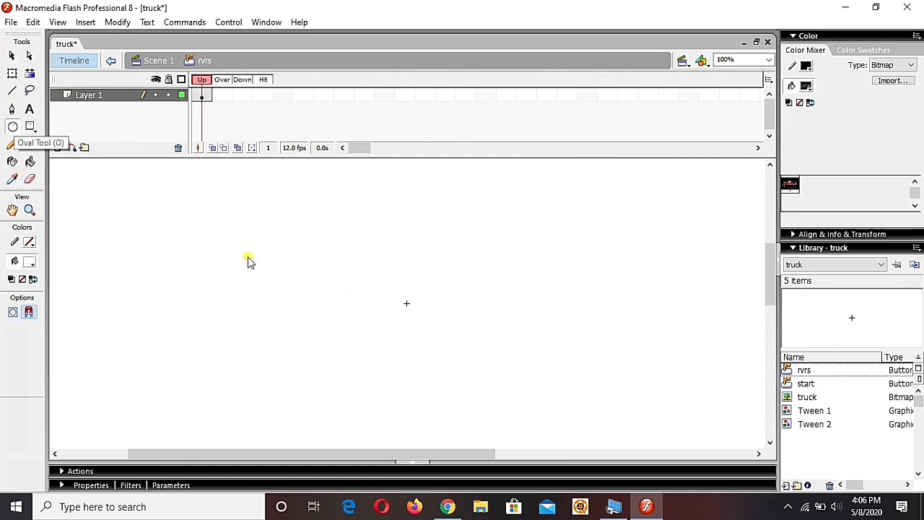
pyautogui.click(29, 263)
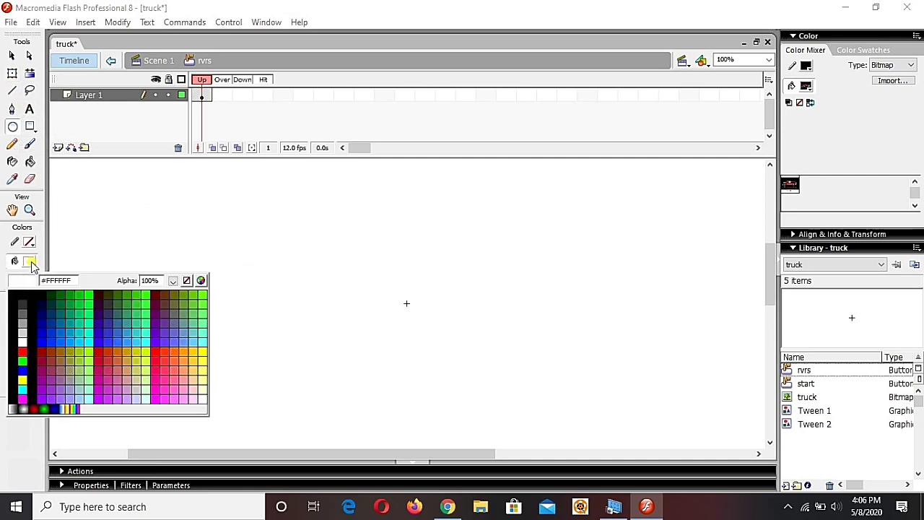
pyautogui.click(43, 350)
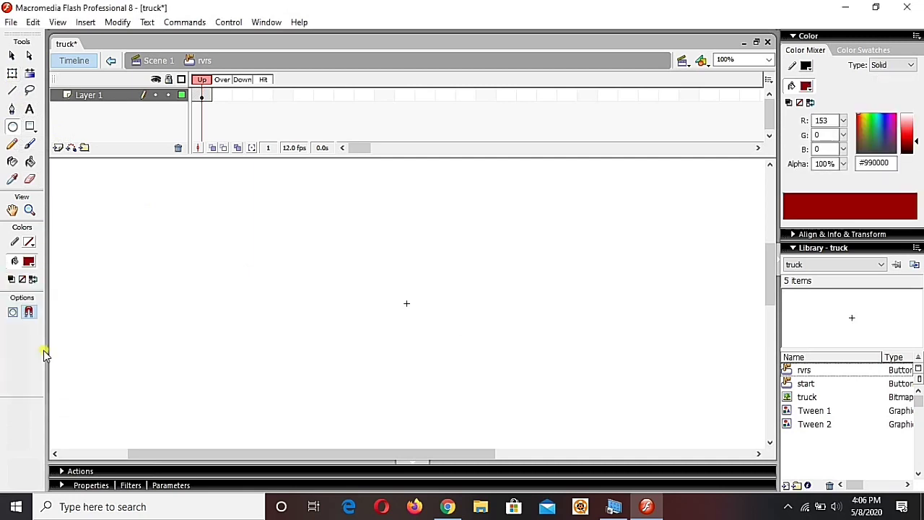
pyautogui.click(12, 58)
pyautogui.moveTo(271, 228); pyautogui.dragTo(569, 384)
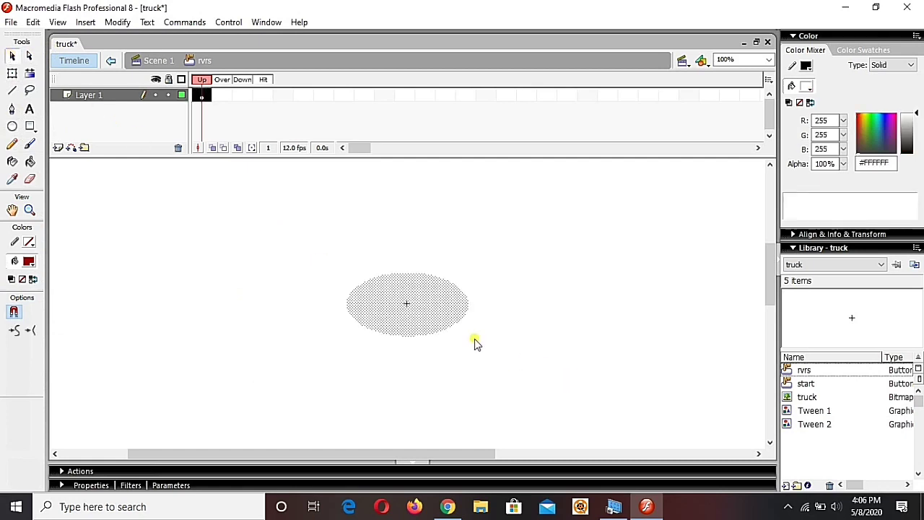
pyautogui.click(30, 263)
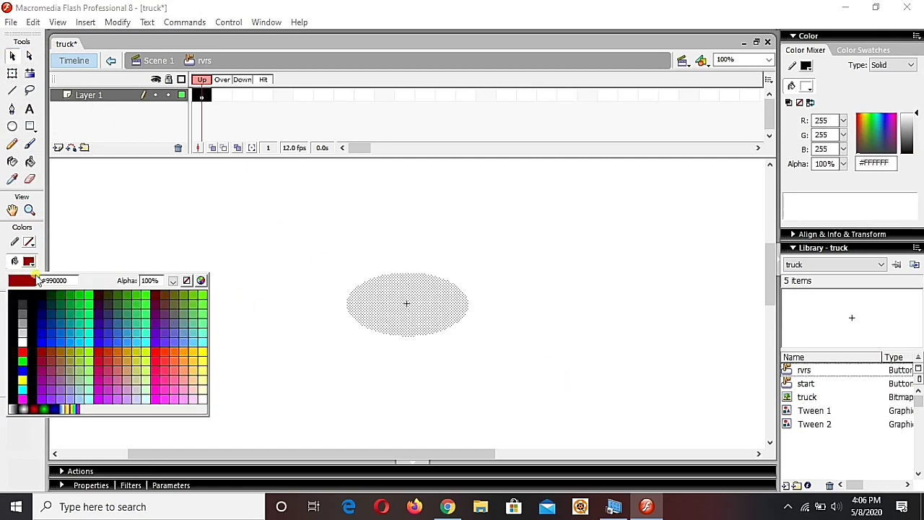
pyautogui.click(43, 351)
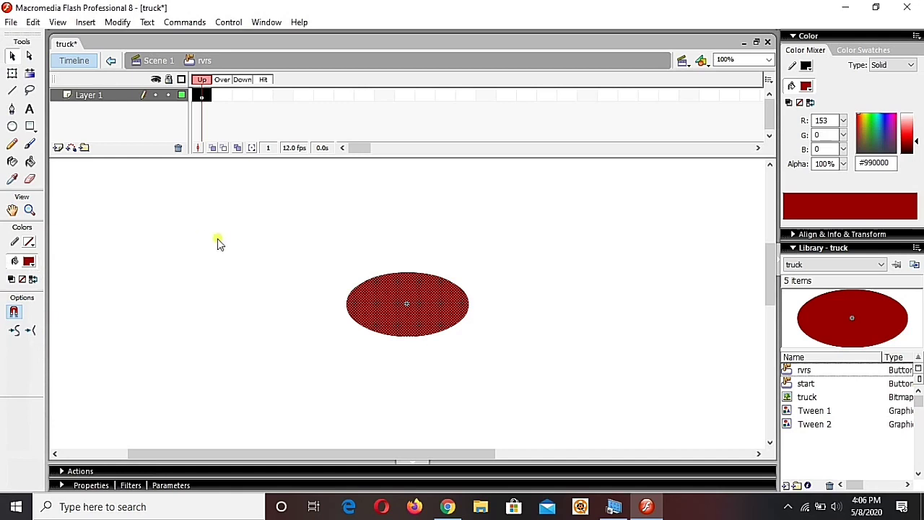
# Step: Delete the oval's right half and centre the remaining half-oval horizontally on the stage
pyautogui.click(417, 257)
pyautogui.moveTo(402, 249); pyautogui.dragTo(517, 406)
pyautogui.press('Delete')
pyautogui.click(399, 323)
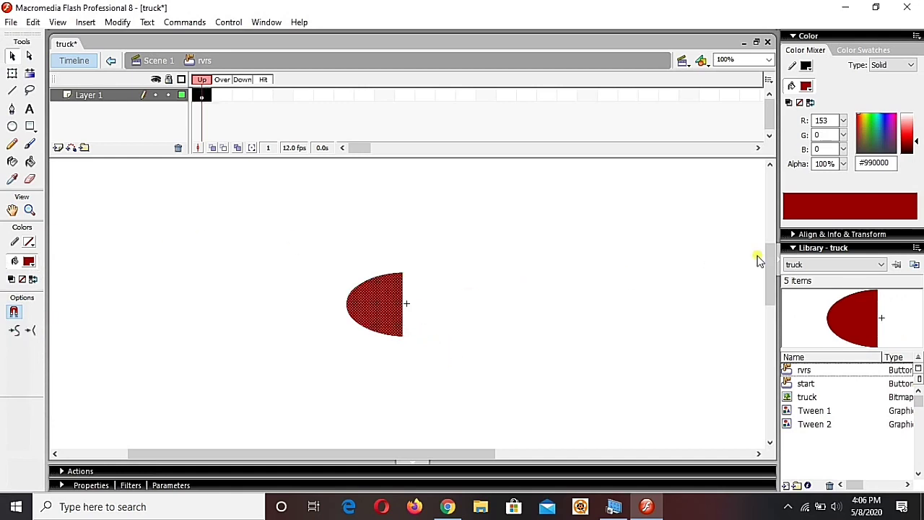
pyautogui.click(906, 238)
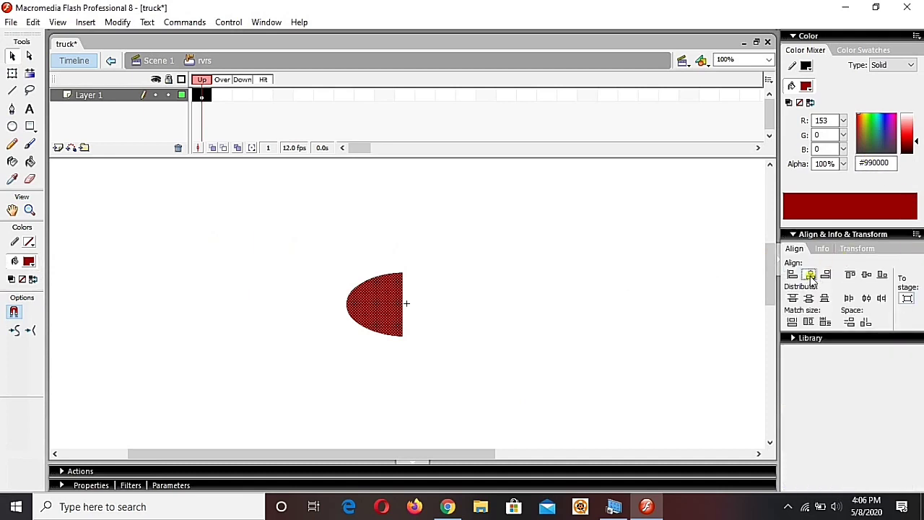
pyautogui.click(810, 275)
pyautogui.click(466, 237)
# Step: Add keyframes for Over and Down, and make the Down shape dark green #003300
pyautogui.click(222, 96)
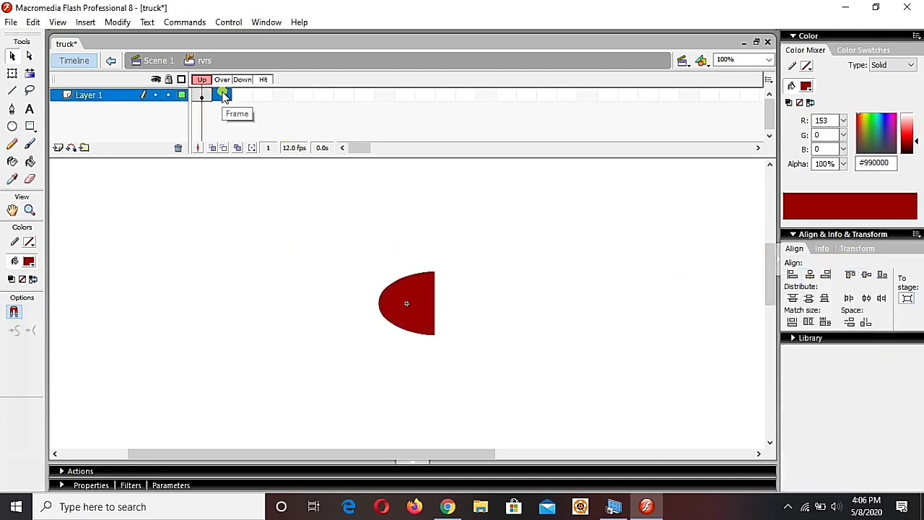
pyautogui.press('F6')
pyautogui.click(241, 96)
pyautogui.press('F6')
pyautogui.click(308, 206)
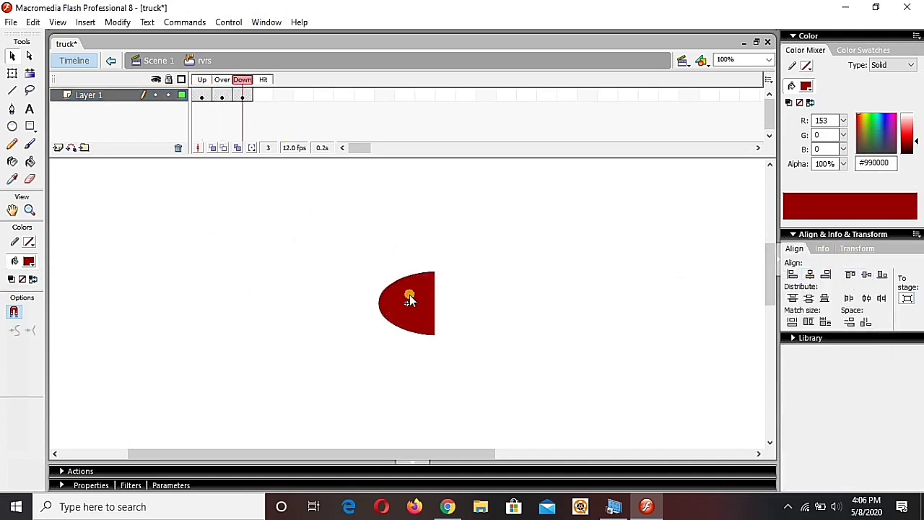
pyautogui.click(409, 302)
pyautogui.click(30, 261)
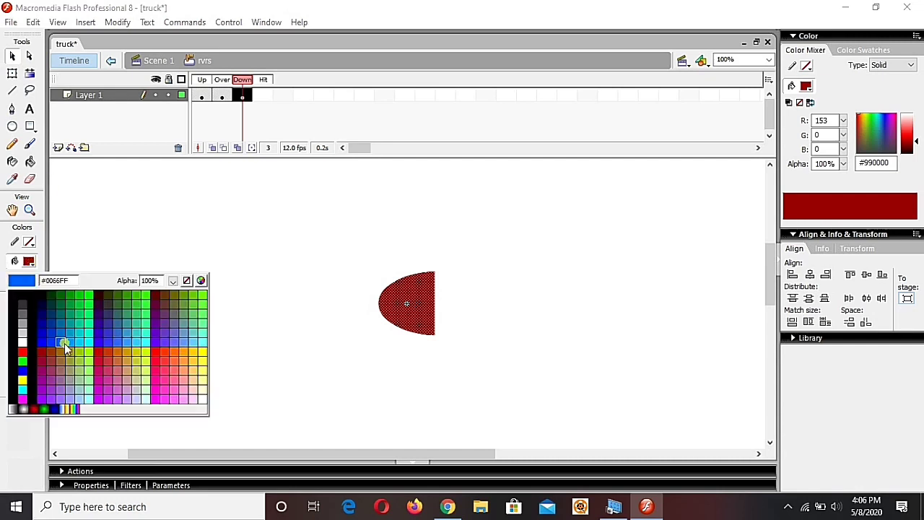
pyautogui.click(50, 295)
pyautogui.click(204, 96)
# Step: Add the text 'Rvrs' in the Up frame and move it onto the red half-oval
pyautogui.click(30, 109)
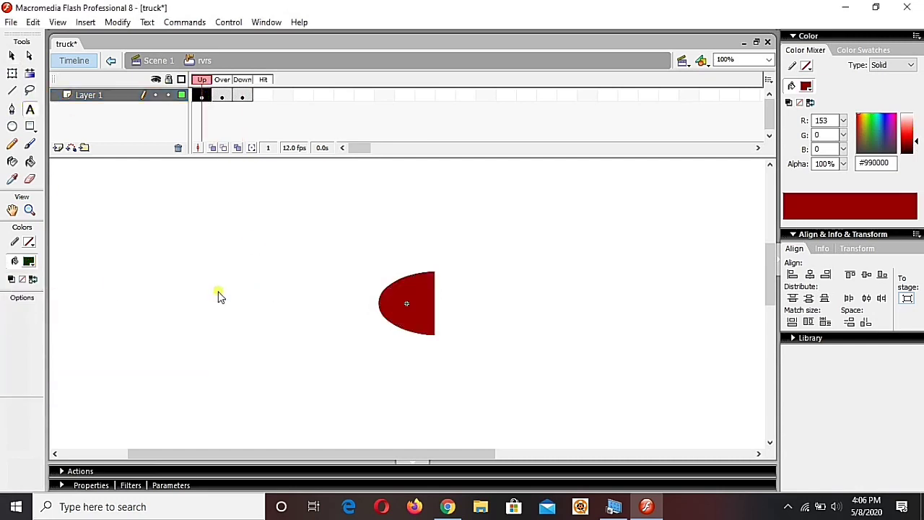
pyautogui.click(215, 283)
pyautogui.write('Rvrs')
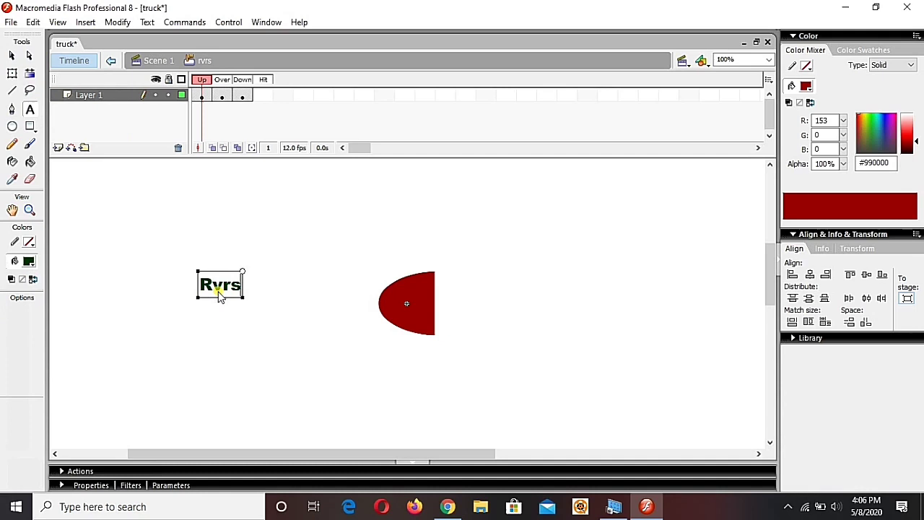
pyautogui.click(12, 56)
pyautogui.moveTo(214, 286); pyautogui.dragTo(401, 307)
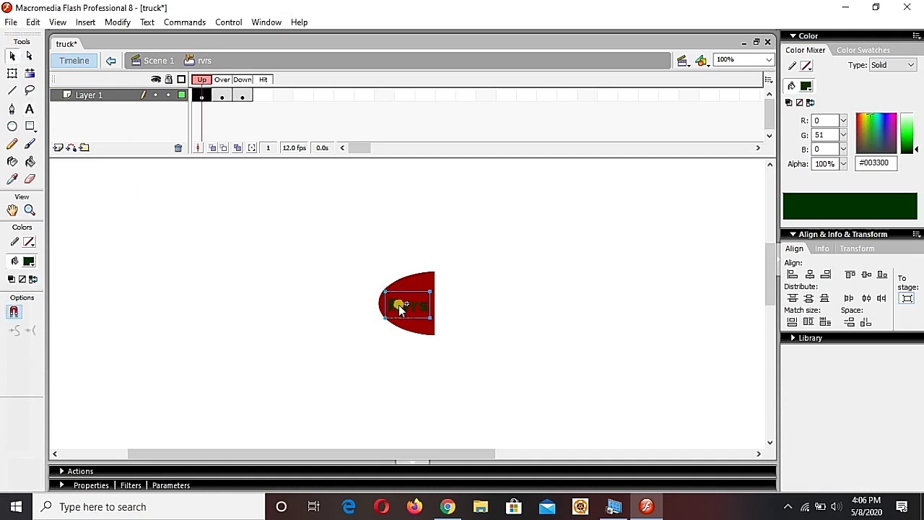
# Step: Give the Rvrs label a light colour in the Down frame and return to Scene 1
pyautogui.click(223, 97)
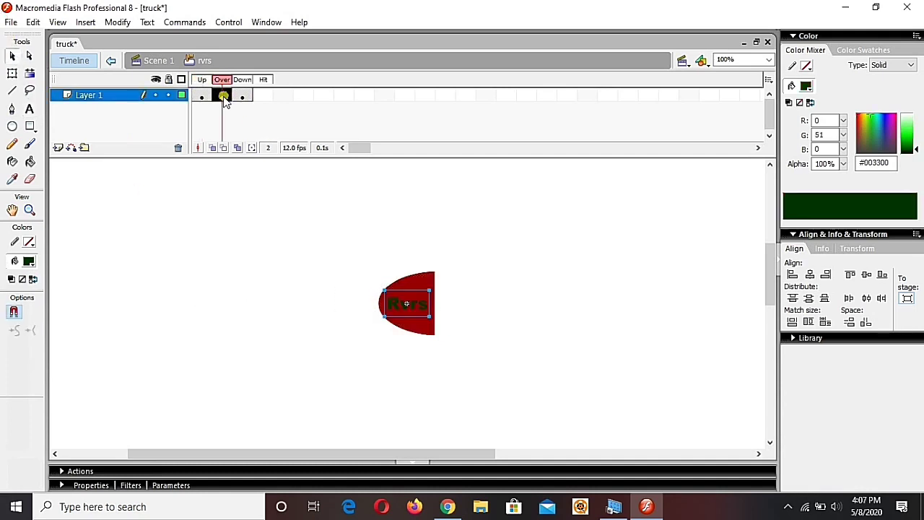
pyautogui.click(240, 96)
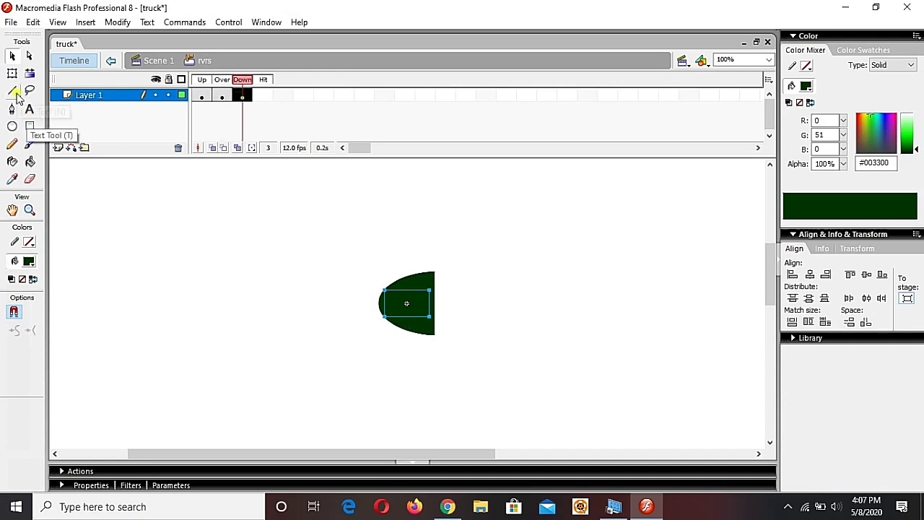
pyautogui.click(29, 261)
pyautogui.click(201, 399)
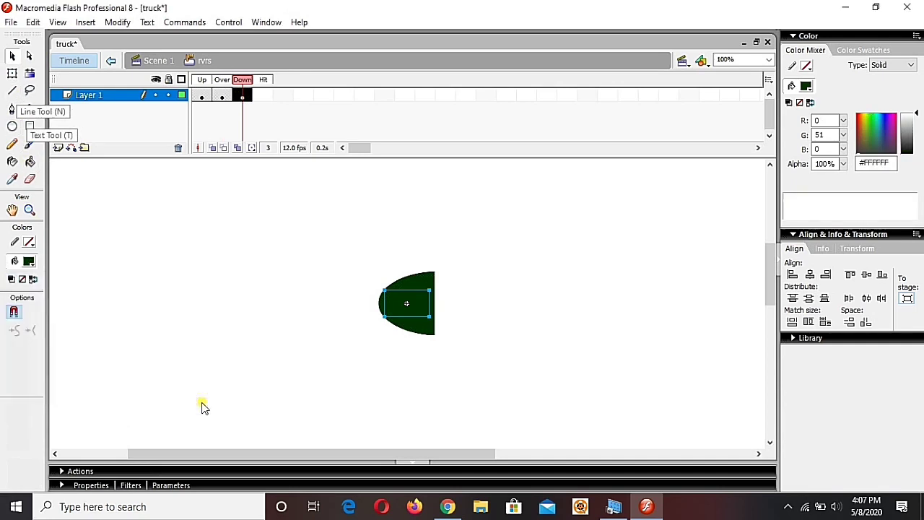
pyautogui.click(281, 346)
pyautogui.click(154, 61)
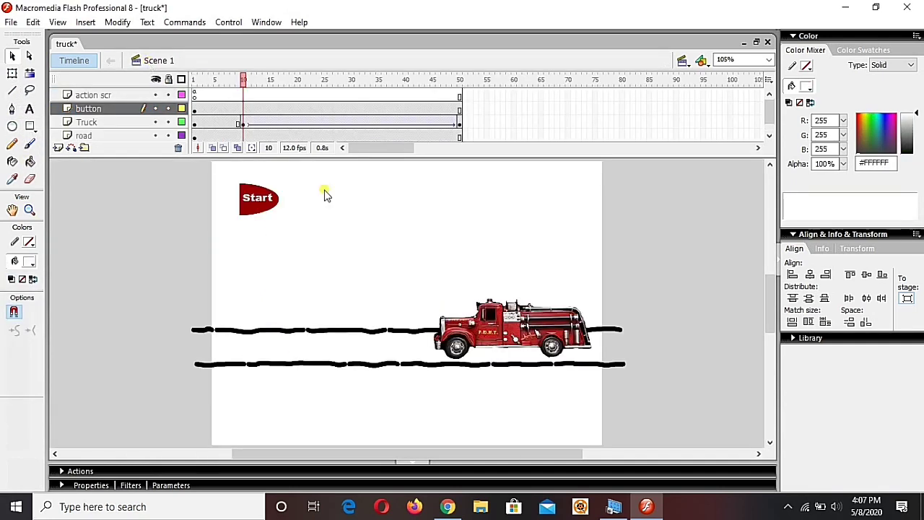
# Step: Drag the rvrs button from the Library to the stage's top right and shrink it
pyautogui.click(195, 109)
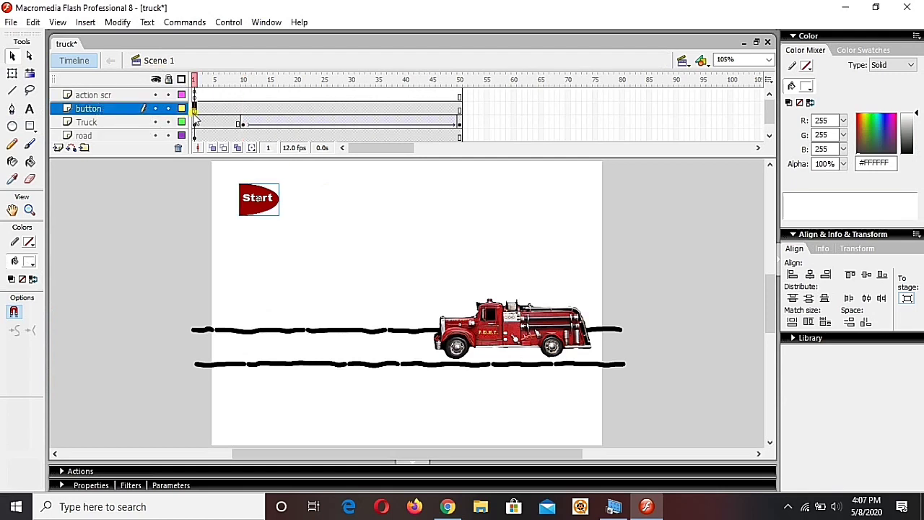
pyautogui.click(859, 338)
pyautogui.moveTo(804, 370); pyautogui.dragTo(553, 209)
pyautogui.moveTo(585, 245); pyautogui.dragTo(577, 229)
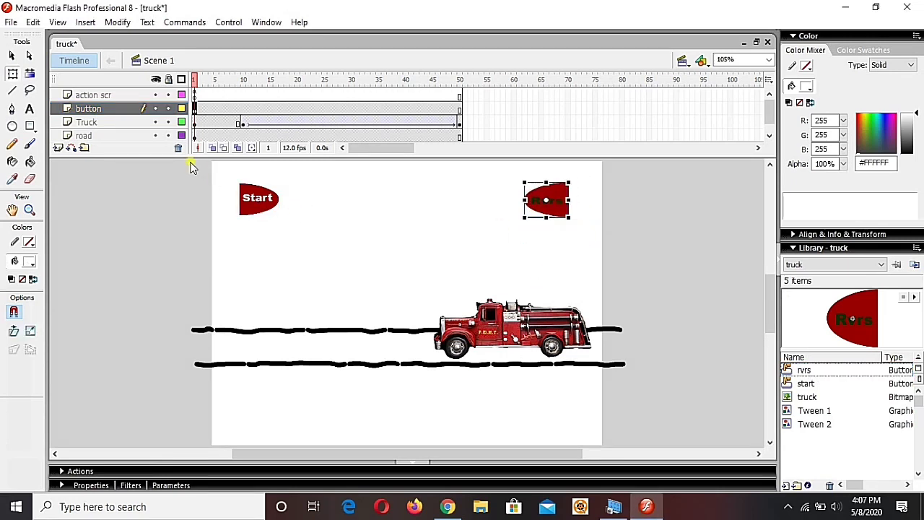
# Step: Align the Start and Rvrs buttons' vertical centres and nudge them both upward
pyautogui.moveTo(191, 167); pyautogui.dragTo(616, 243)
pyautogui.click(903, 236)
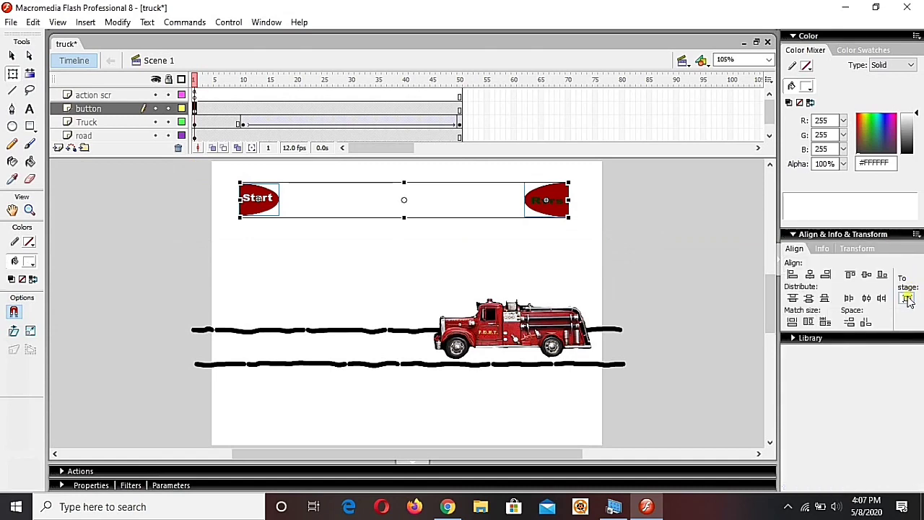
pyautogui.click(670, 224)
pyautogui.moveTo(558, 205); pyautogui.dragTo(561, 227)
pyautogui.moveTo(219, 171); pyautogui.dragTo(596, 260)
pyautogui.click(867, 275)
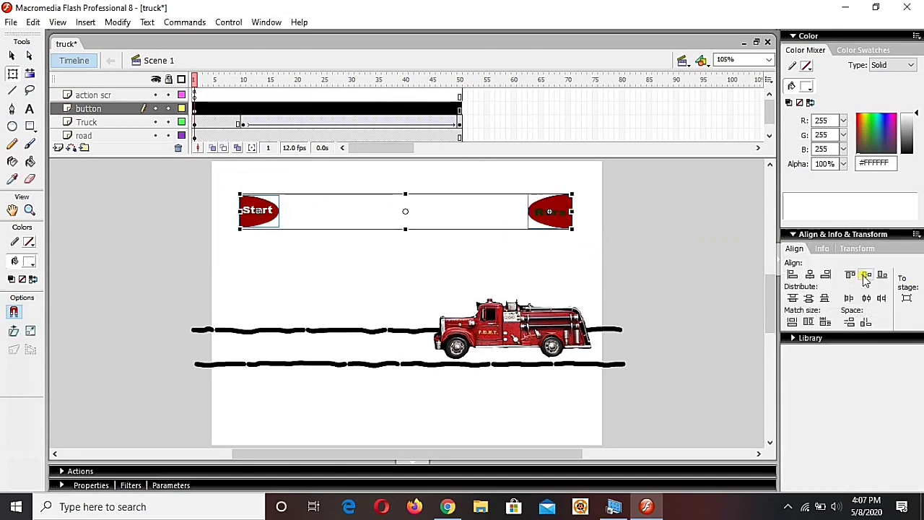
pyautogui.hotkey('shift', 'Up')
pyautogui.press('Up')
pyautogui.press('Up')
pyautogui.click(631, 238)
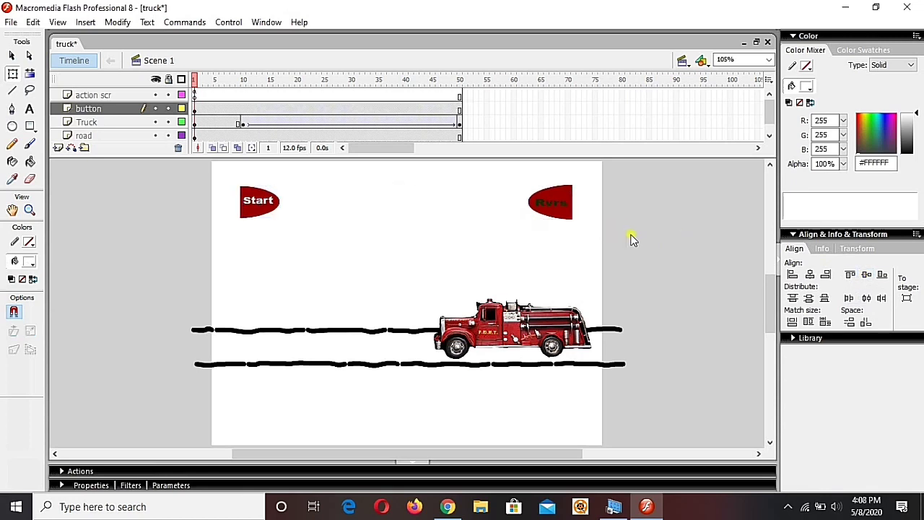
# Step: Select the Rvrs button and open then close its script pane
pyautogui.click(560, 206)
pyautogui.click(442, 472)
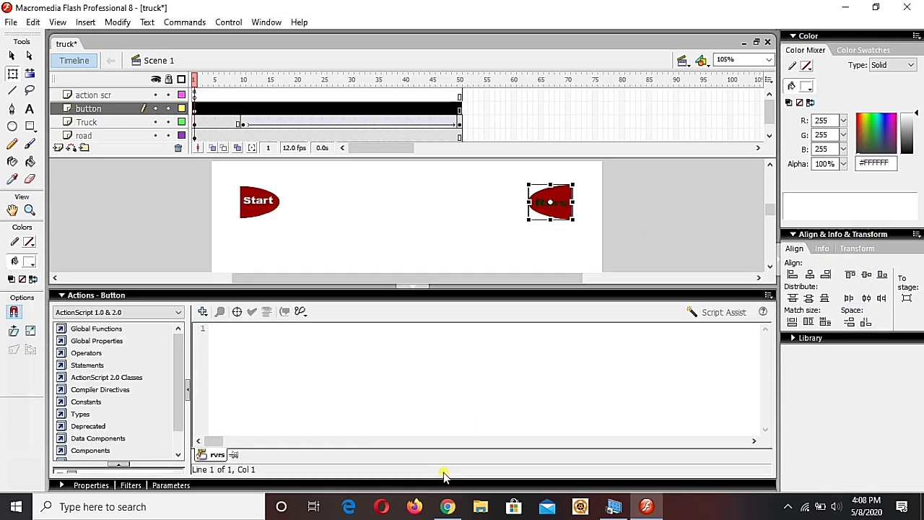
pyautogui.click(359, 295)
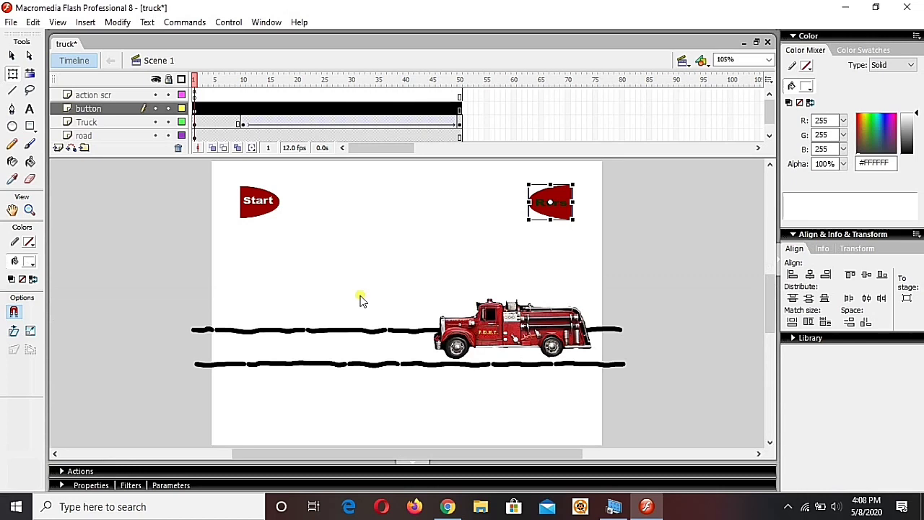
# Step: Add Truck keyframes at frames 51 and 100 with a motion tween between them
pyautogui.click(459, 123)
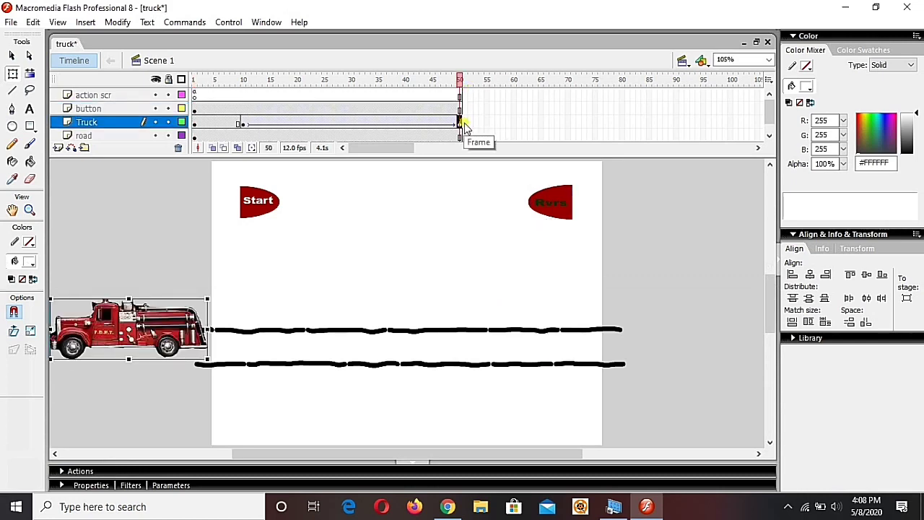
pyautogui.press('F6')
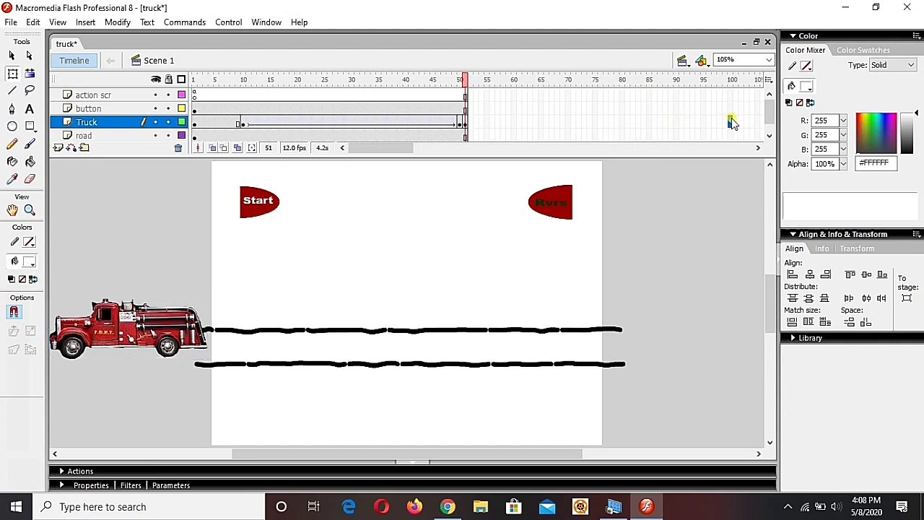
pyautogui.click(732, 123)
pyautogui.press('F5')
pyautogui.click(671, 125)
pyautogui.rightClick(671, 128)
pyautogui.click(699, 135)
pyautogui.click(729, 122)
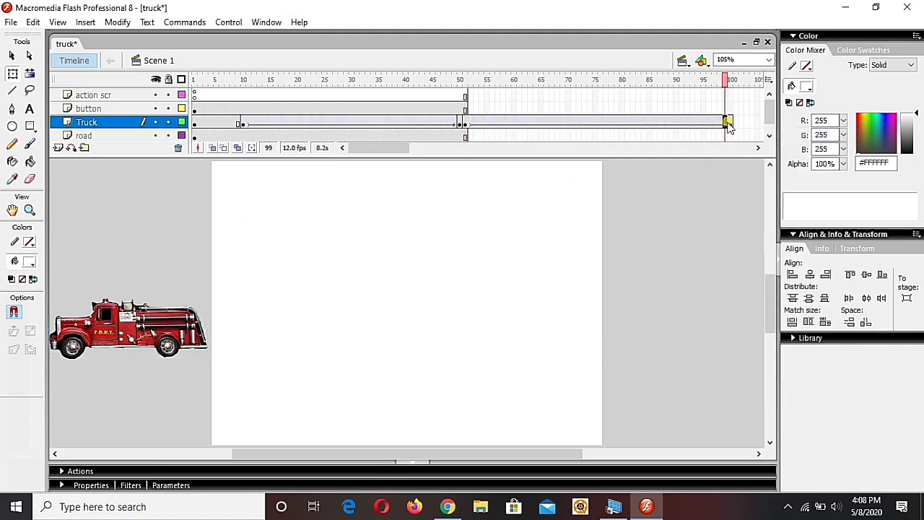
# Step: Extend the road, button and action scr layers to frame 100
pyautogui.click(729, 136)
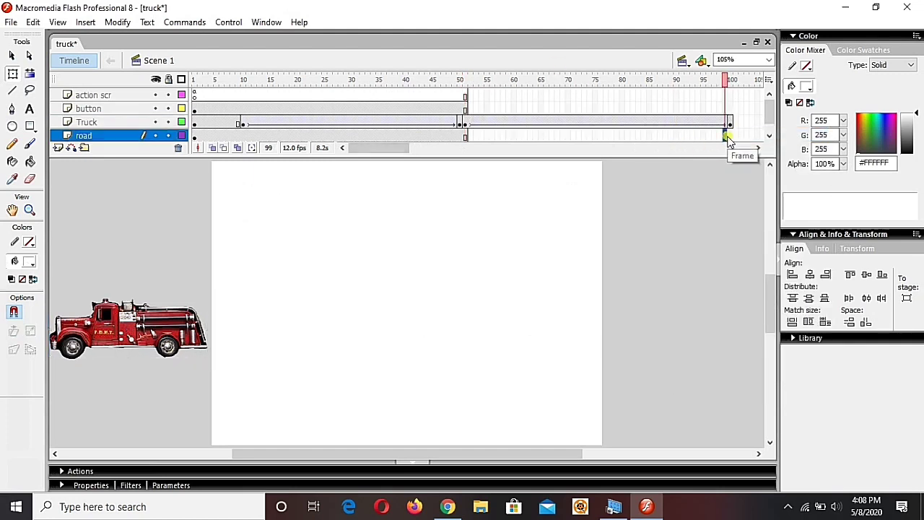
pyautogui.press('F5')
pyautogui.click(731, 109)
pyautogui.press('F5')
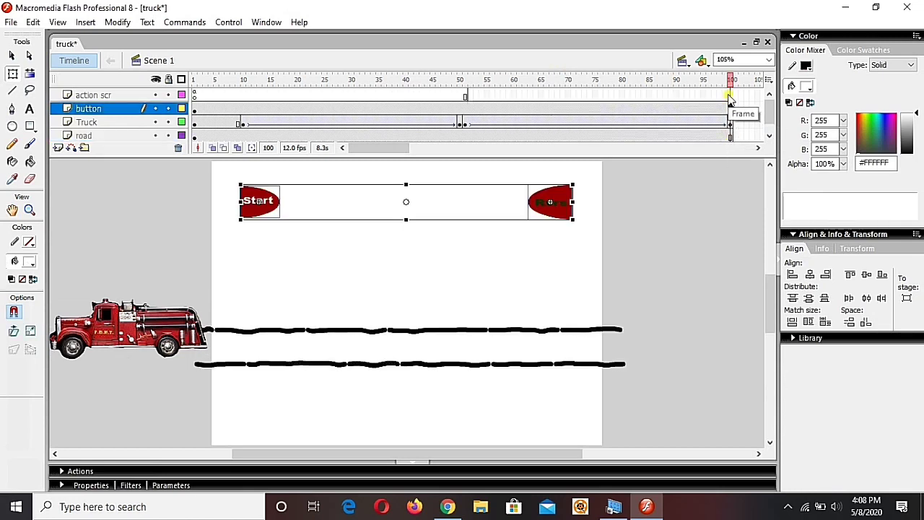
pyautogui.click(731, 95)
pyautogui.press('F5')
# Step: Nudge the truck right along the road at frame 100, then go to frame 51
pyautogui.click(731, 122)
pyautogui.hotkey('shift', 'Right')
pyautogui.hotkey('shift', 'Right')
pyautogui.hotkey('shift', 'Right')
pyautogui.hotkey('shift', 'Right')
pyautogui.hotkey('shift', 'Right')
pyautogui.hotkey('shift', 'Right')
pyautogui.hotkey('shift', 'Right')
pyautogui.hotkey('shift', 'Right')
pyautogui.hotkey('shift', 'Right')
pyautogui.hotkey('shift', 'Right')
pyautogui.hotkey('shift', 'Right')
pyautogui.hotkey('shift', 'Right')
pyautogui.hotkey('shift', 'Right')
pyautogui.hotkey('shift', 'Right')
pyautogui.hotkey('shift', 'Right')
pyautogui.hotkey('shift', 'Right')
pyautogui.hotkey('shift', 'Right')
pyautogui.hotkey('shift', 'Right')
pyautogui.hotkey('shift', 'Right')
pyautogui.hotkey('shift', 'Right')
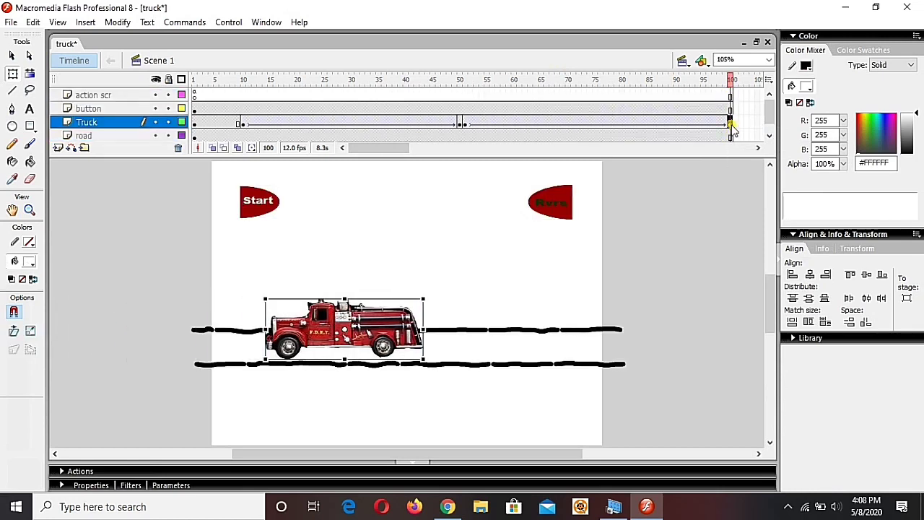
pyautogui.click(466, 124)
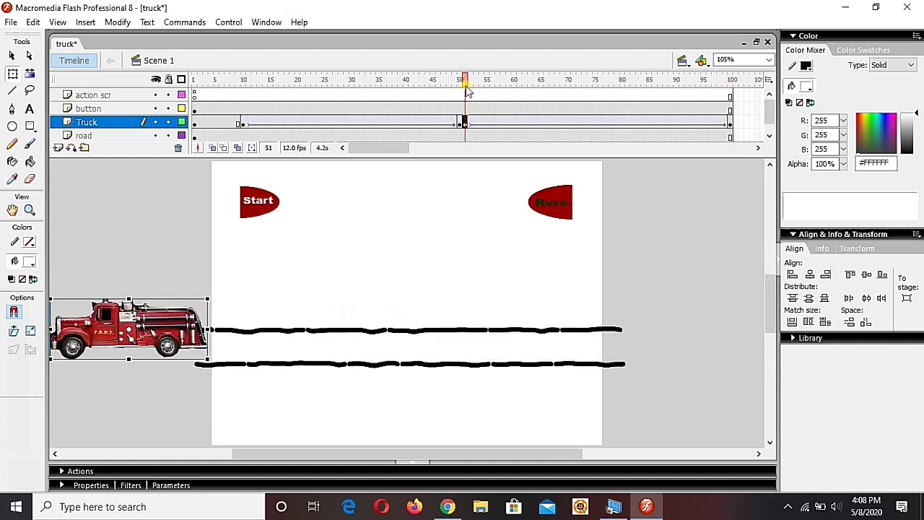
# Step: Start the Rvrs button's script with on(press)
pyautogui.click(562, 206)
pyautogui.click(412, 472)
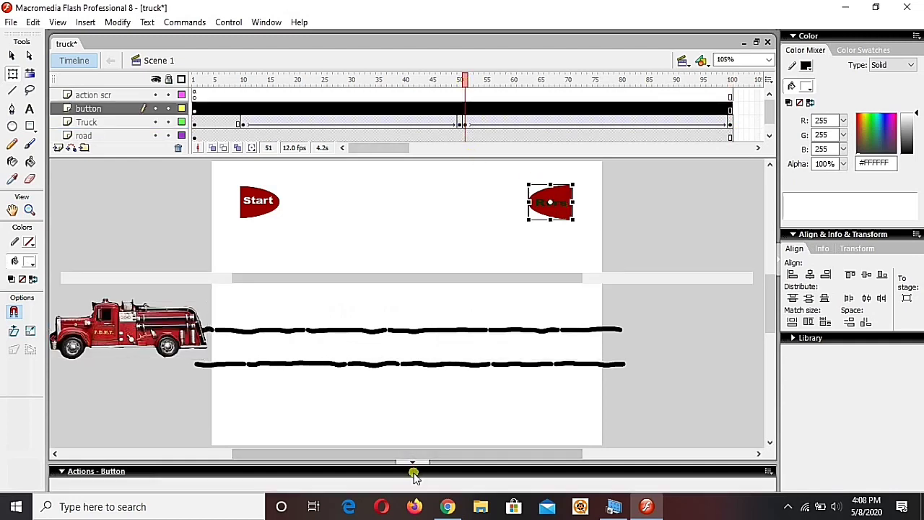
pyautogui.click(325, 388)
pyautogui.write('tc')
pyautogui.press('BackSpace')
pyautogui.write('on(')
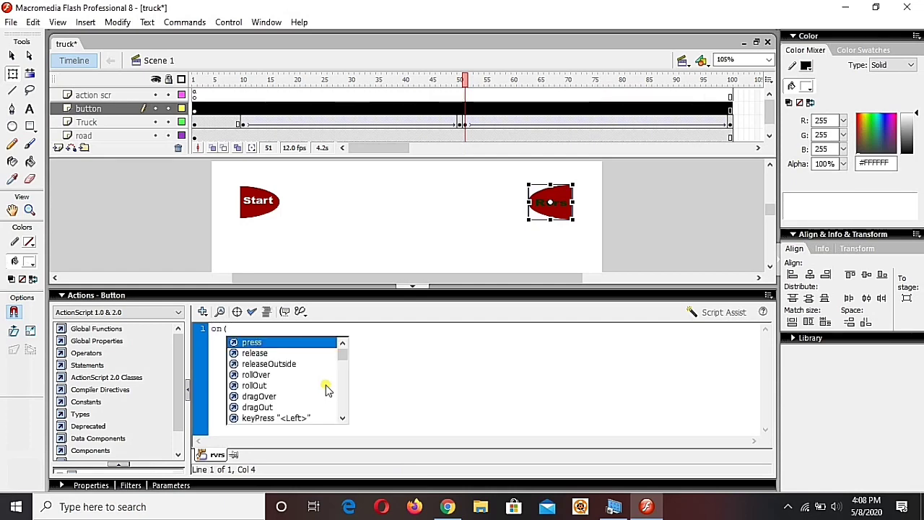
pyautogui.press('Return')
pyautogui.write(')')
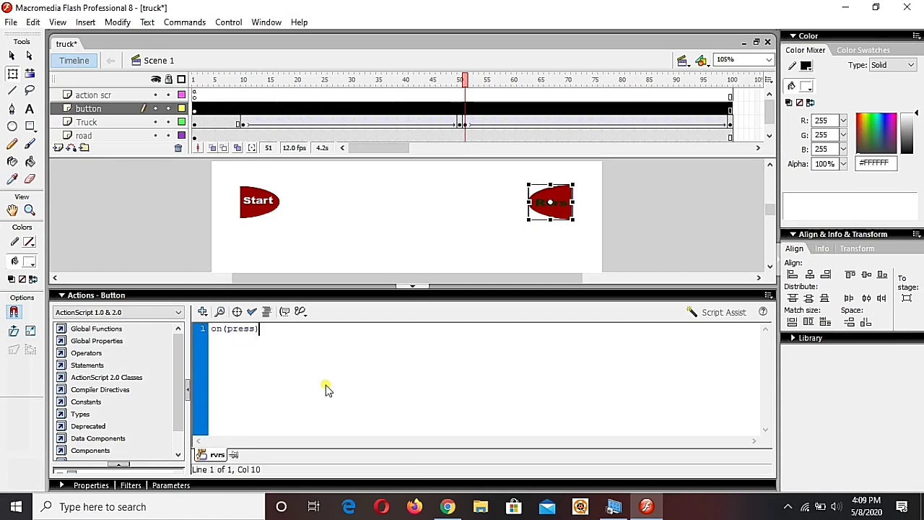
# Step: Finish the script body with gotoAndPlay(51);, hide the editor and test the movie
pyautogui.press('Return')
pyautogui.write('{')
pyautogui.press('Return')
pyautogui.write('gotoAndP')
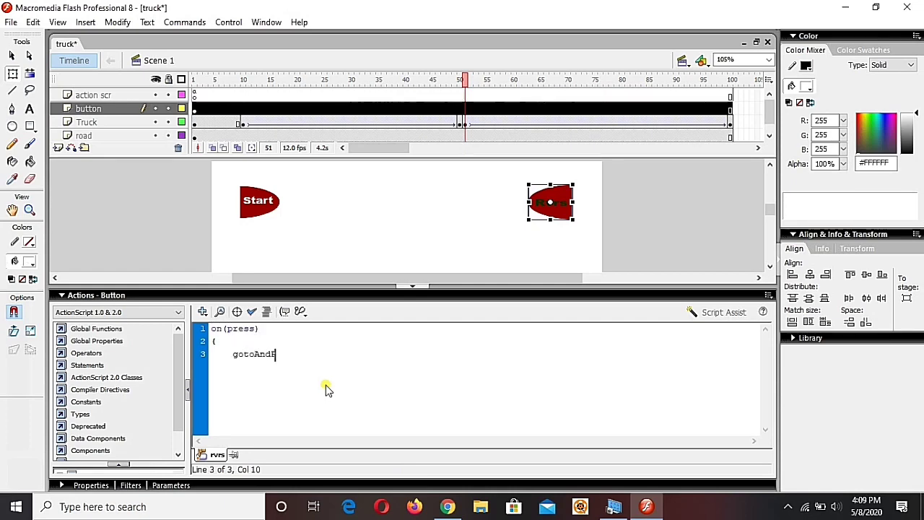
pyautogui.write('lay(51')
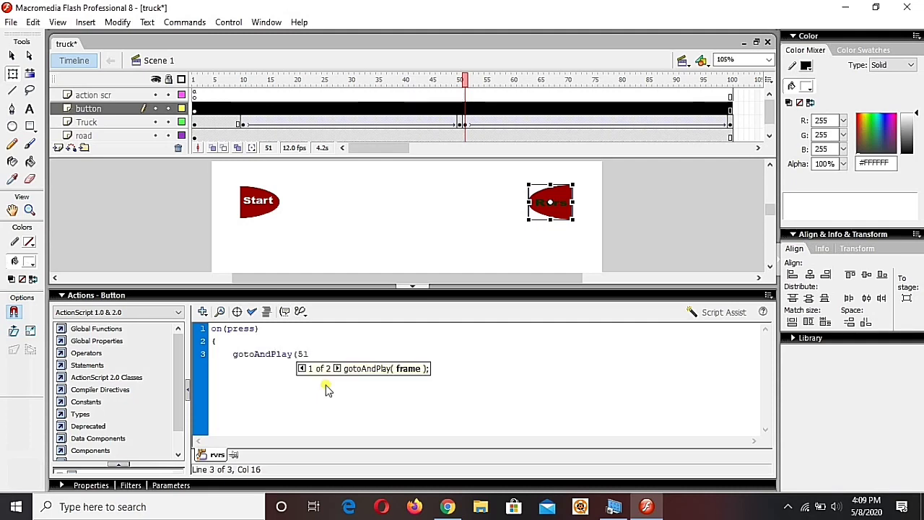
pyautogui.write(')')
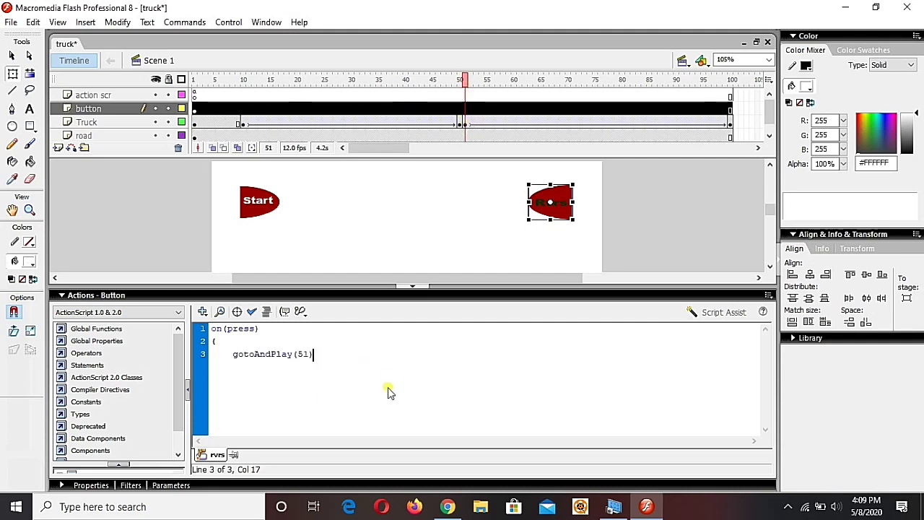
pyautogui.write(';')
pyautogui.press('Return')
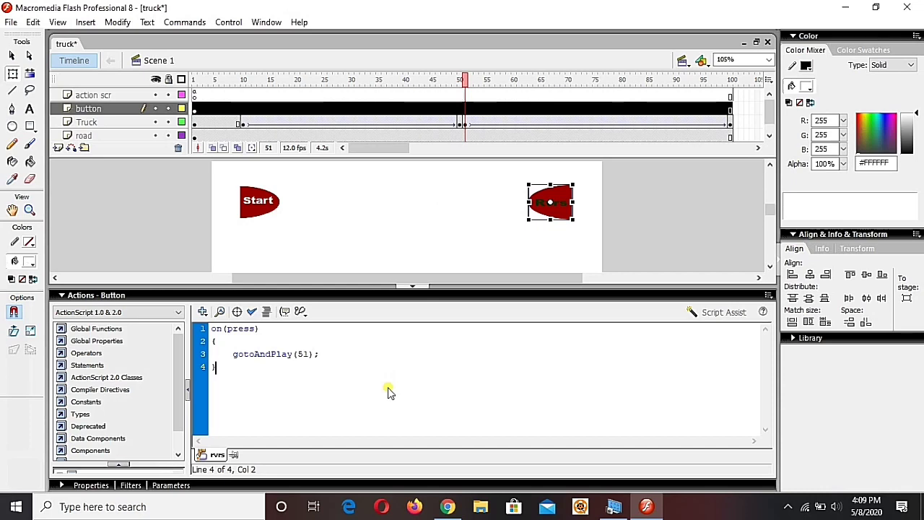
pyautogui.click(412, 287)
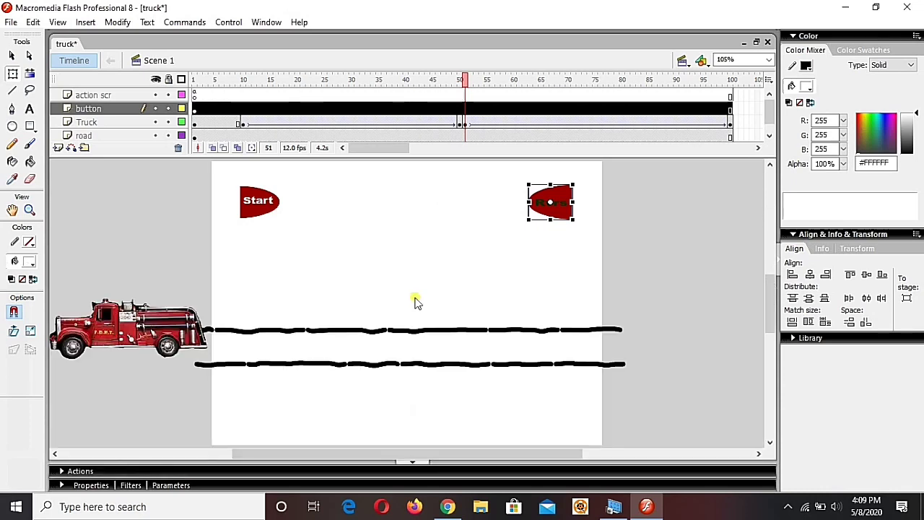
pyautogui.hotkey('ctrl', 'Return')
# Step: Try the Start and Rvrs buttons in the test movie, then close it
pyautogui.click(318, 164)
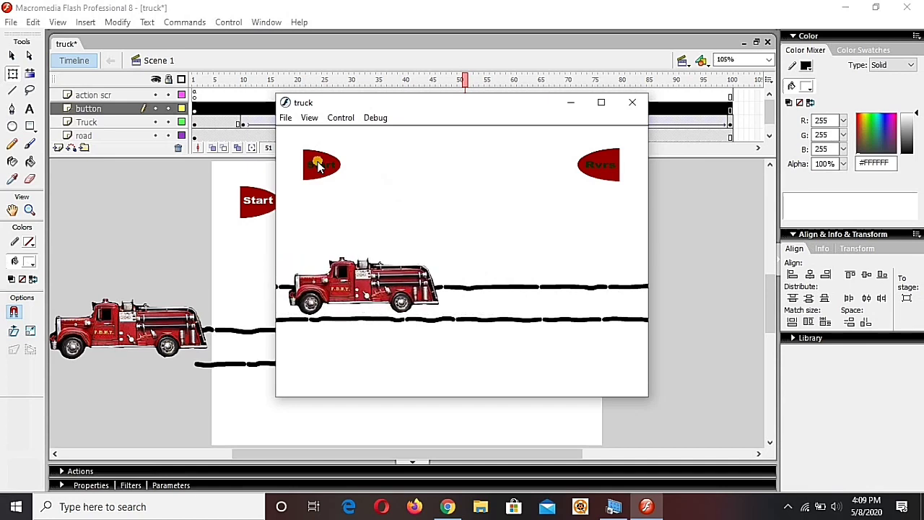
pyautogui.click(599, 165)
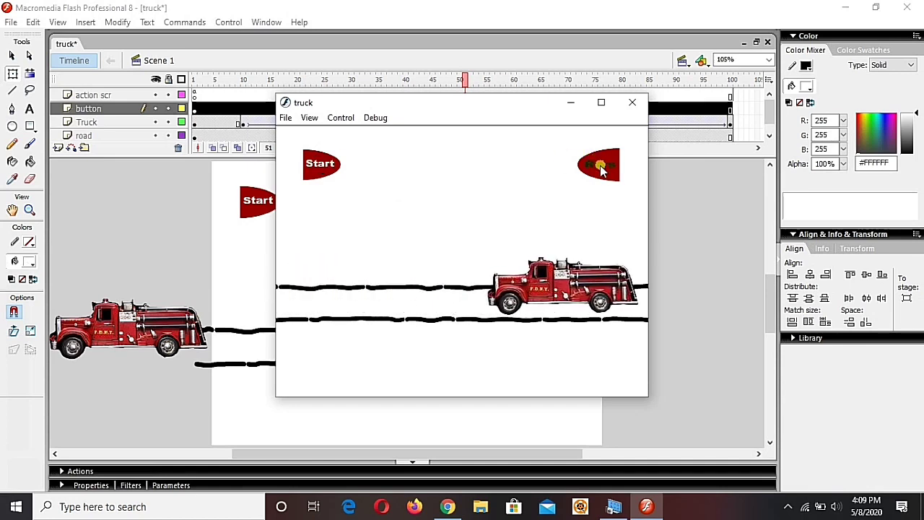
pyautogui.click(632, 102)
# Step: Add a stop(); script to frame 50 of the action scr layer
pyautogui.click(461, 122)
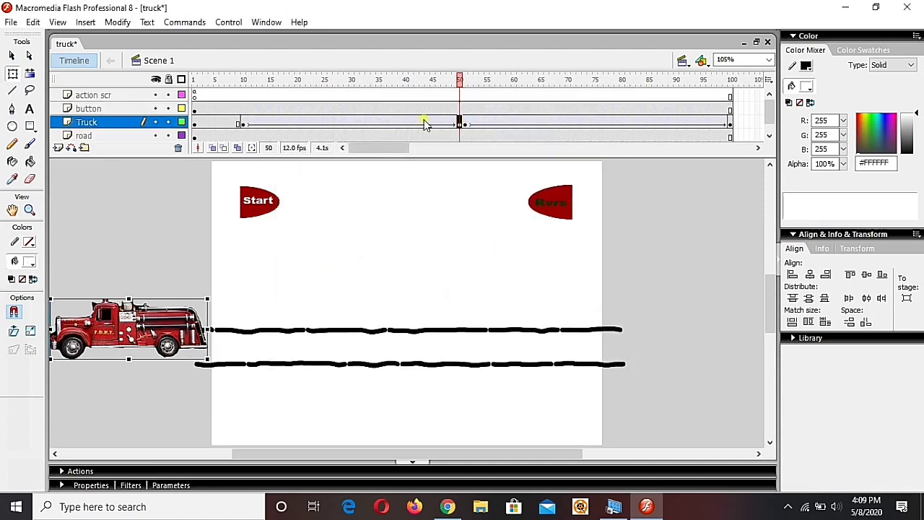
pyautogui.click(195, 95)
pyautogui.moveTo(195, 95); pyautogui.dragTo(463, 99)
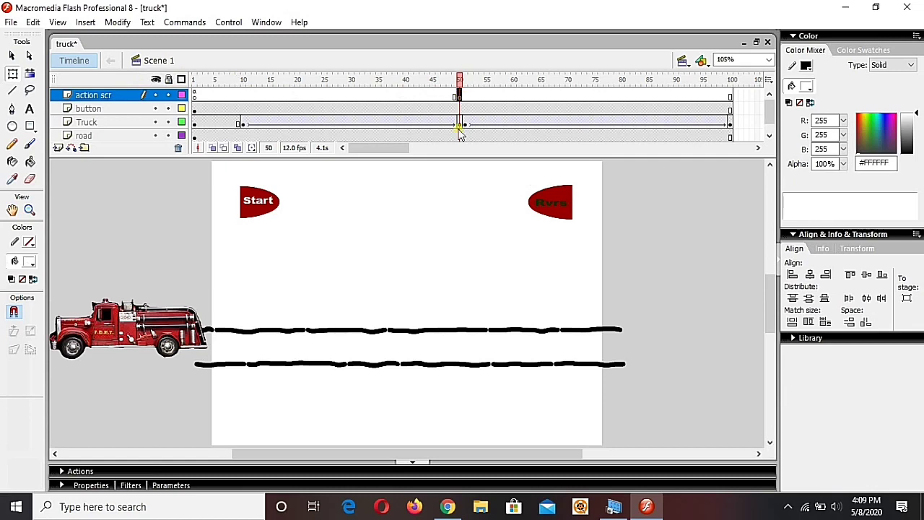
pyautogui.click(461, 124)
pyautogui.click(458, 97)
pyautogui.click(449, 471)
pyautogui.click(396, 380)
pyautogui.write('stop(')
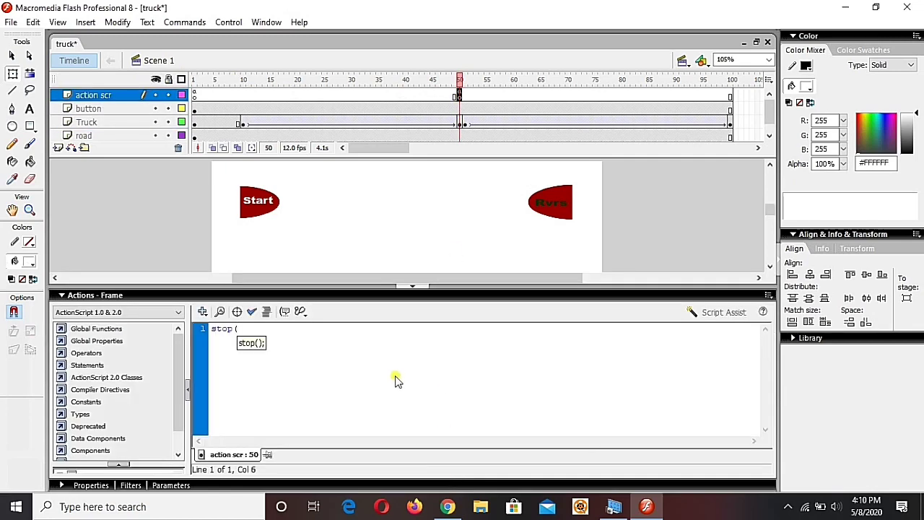
pyautogui.write(');')
pyautogui.press('Return')
pyautogui.click(422, 296)
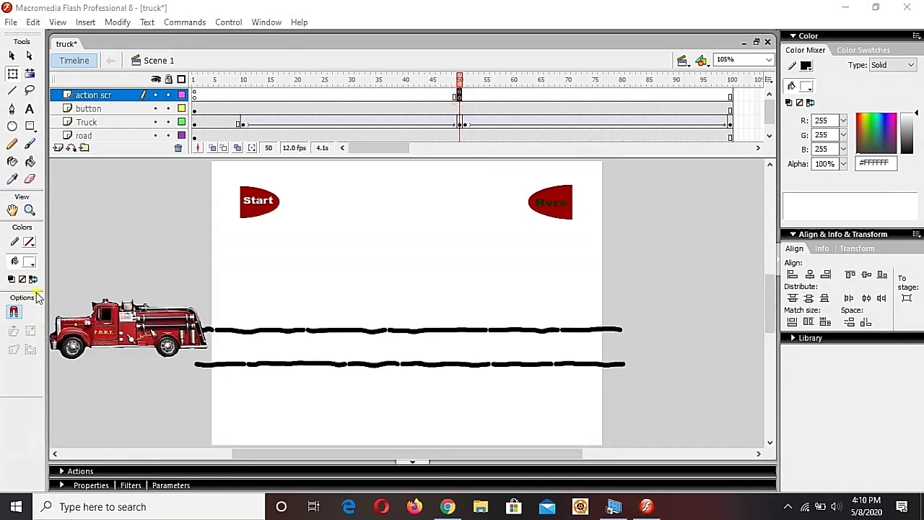
# Step: Test the movie's reverse playback with the Rvrs button and close it
pyautogui.click(303, 284)
pyautogui.hotkey('ctrl', 'Return')
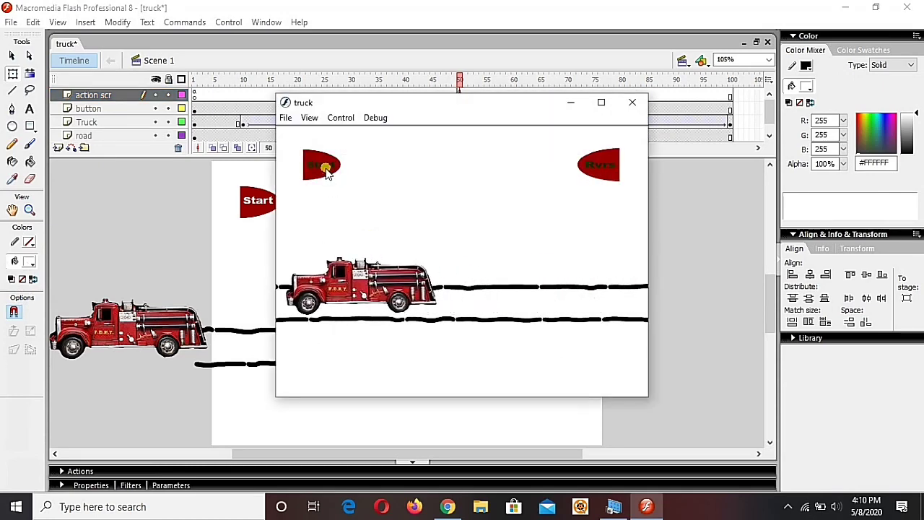
pyautogui.click(591, 166)
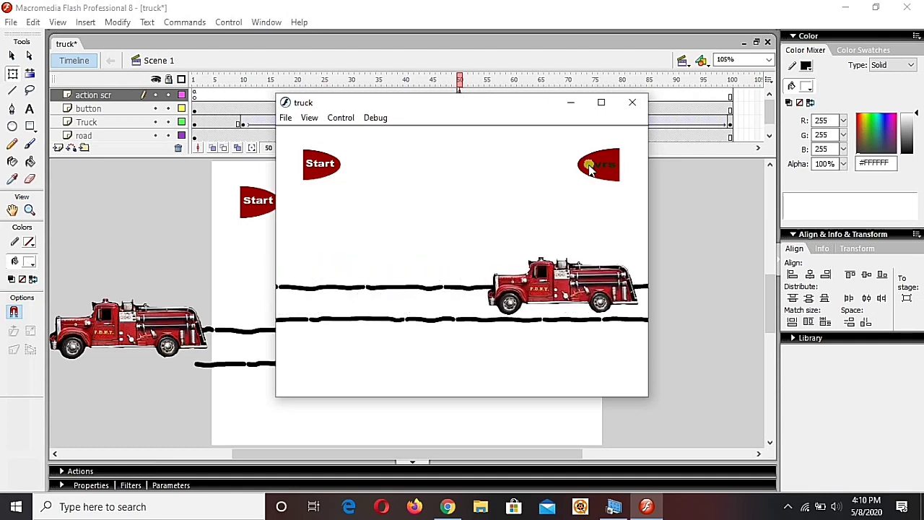
pyautogui.click(631, 106)
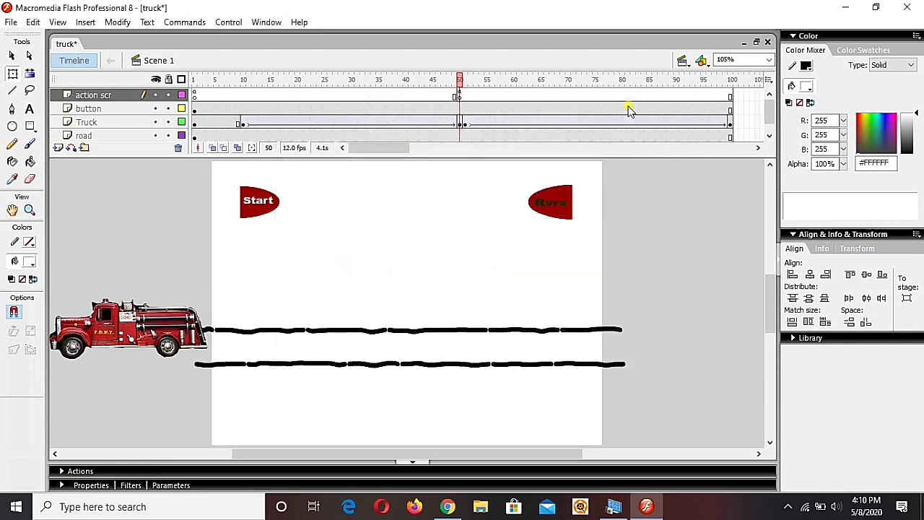
# Step: Preview the truck's motion from frames 50 and 51, then test the movie again
pyautogui.click(460, 124)
pyautogui.hotkey('shift', 'Right')
pyautogui.hotkey('shift', 'Right')
pyautogui.hotkey('shift', 'Right')
pyautogui.hotkey('shift', 'Right')
pyautogui.hotkey('shift', 'Right')
pyautogui.hotkey('shift', 'Right')
pyautogui.hotkey('shift', 'Right')
pyautogui.hotkey('shift', 'Right')
pyautogui.hotkey('shift', 'Right')
pyautogui.hotkey('shift', 'Right')
pyautogui.hotkey('shift', 'Right')
pyautogui.hotkey('shift', 'Right')
pyautogui.hotkey('shift', 'Right')
pyautogui.hotkey('shift', 'Right')
pyautogui.hotkey('shift', 'Right')
pyautogui.hotkey('shift', 'Right')
pyautogui.hotkey('shift', 'Right')
pyautogui.hotkey('shift', 'Right')
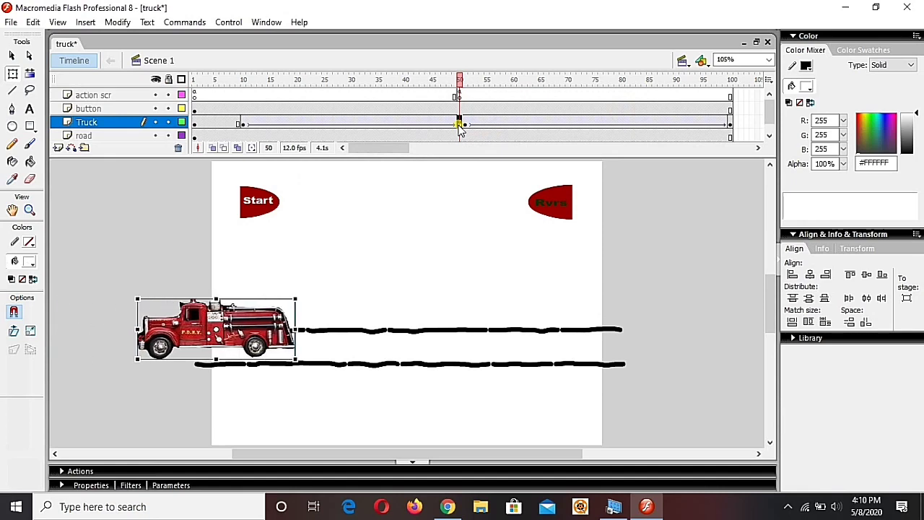
pyautogui.hotkey('shift', 'Right')
pyautogui.hotkey('shift', 'Right')
pyautogui.hotkey('shift', 'Right')
pyautogui.hotkey('shift', 'Right')
pyautogui.hotkey('shift', 'Right')
pyautogui.click(465, 125)
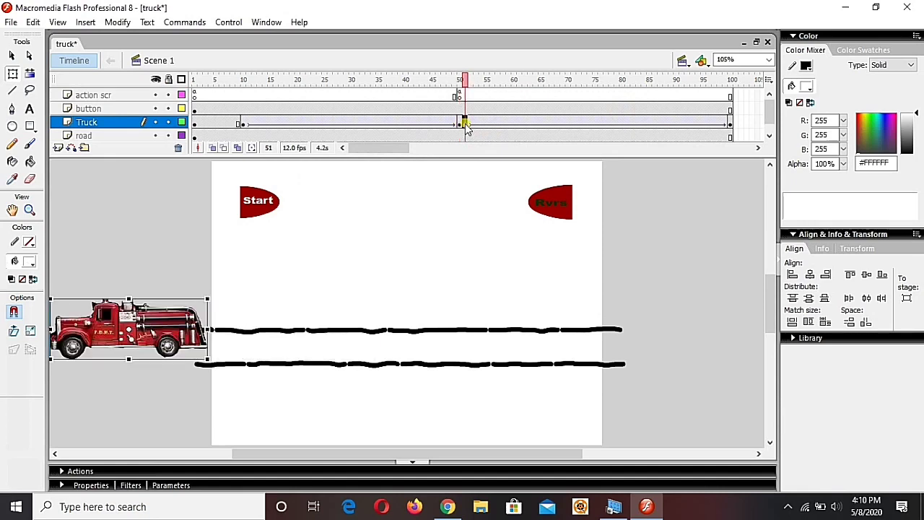
pyautogui.hotkey('shift', 'Right')
pyautogui.hotkey('shift', 'Right')
pyautogui.hotkey('shift', 'Right')
pyautogui.hotkey('shift', 'Right')
pyautogui.hotkey('shift', 'Right')
pyautogui.hotkey('shift', 'Right')
pyautogui.hotkey('shift', 'Right')
pyautogui.hotkey('shift', 'Right')
pyautogui.hotkey('shift', 'Right')
pyautogui.hotkey('shift', 'Right')
pyautogui.hotkey('shift', 'Right')
pyautogui.hotkey('shift', 'Right')
pyautogui.hotkey('shift', 'Right')
pyautogui.hotkey('shift', 'Right')
pyautogui.hotkey('shift', 'Right')
pyautogui.hotkey('shift', 'Right')
pyautogui.hotkey('shift', 'Right')
pyautogui.hotkey('shift', 'Right')
pyautogui.hotkey('shift', 'Right')
pyautogui.hotkey('shift', 'Right')
pyautogui.hotkey('shift', 'Right')
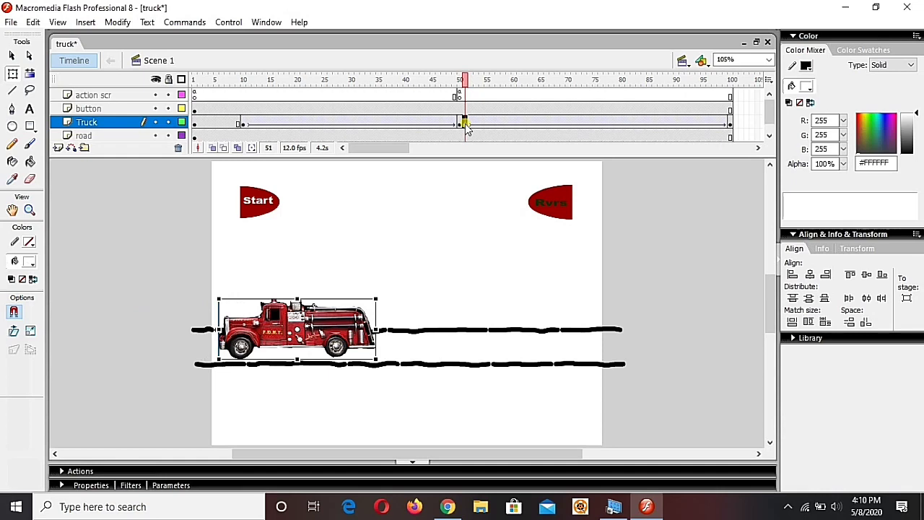
pyautogui.hotkey('ctrl', 'Return')
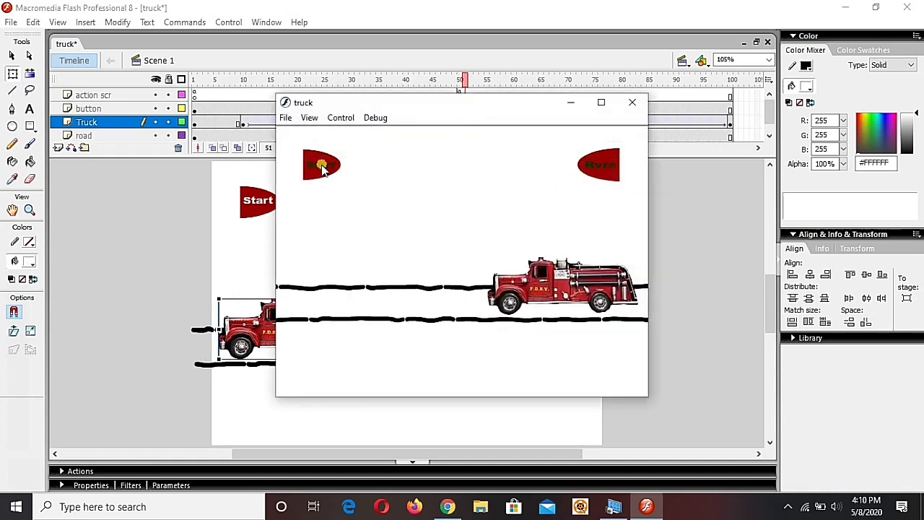
# Step: Drive the truck forward and back with Start and Rvrs several times, then close the test
pyautogui.click(313, 172)
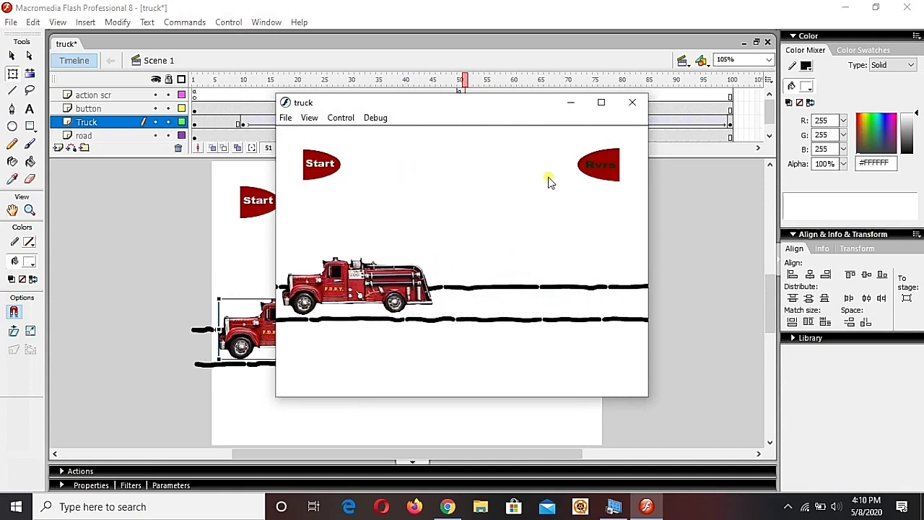
pyautogui.click(601, 167)
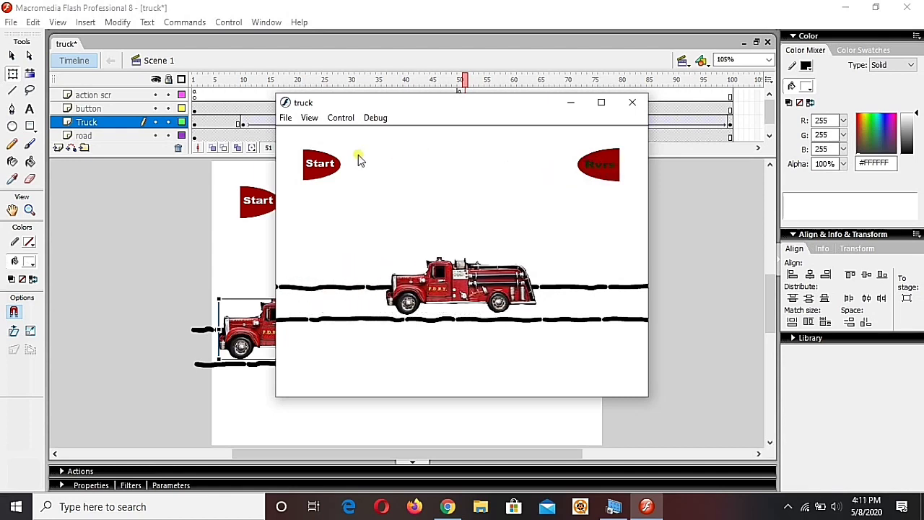
pyautogui.click(323, 166)
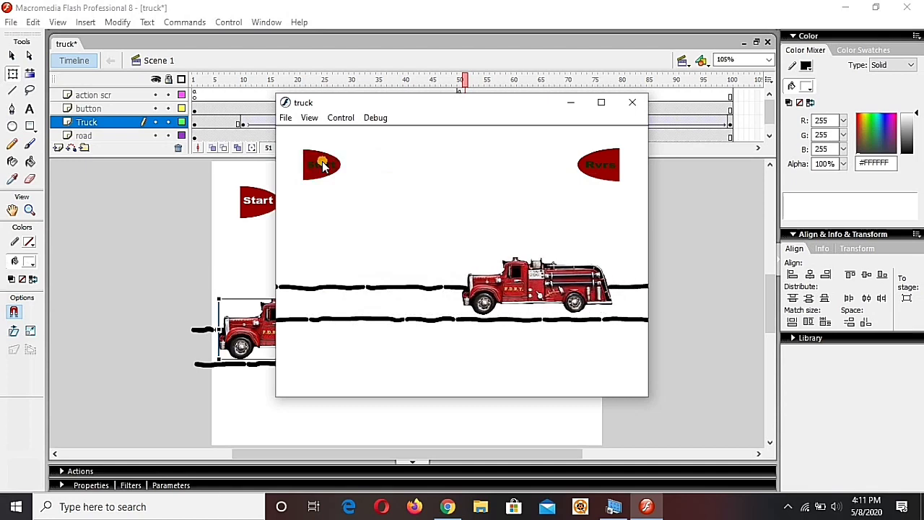
pyautogui.click(608, 165)
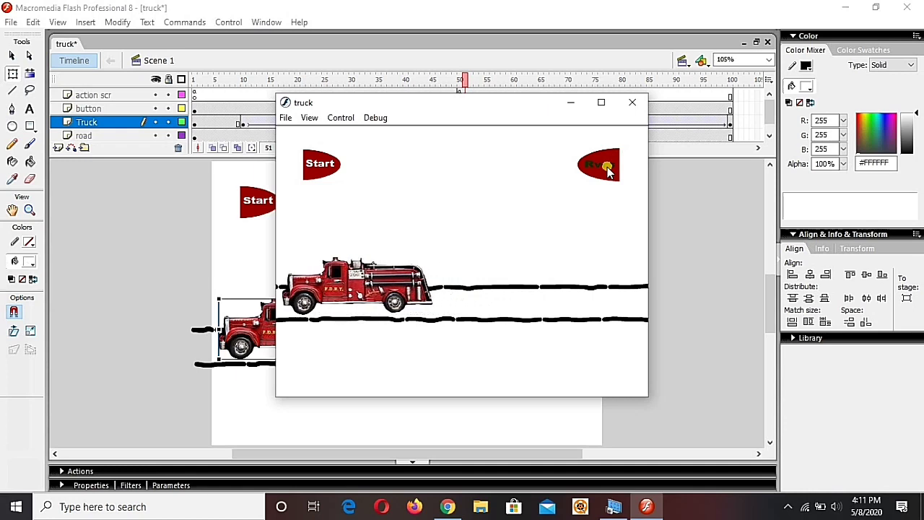
pyautogui.click(608, 165)
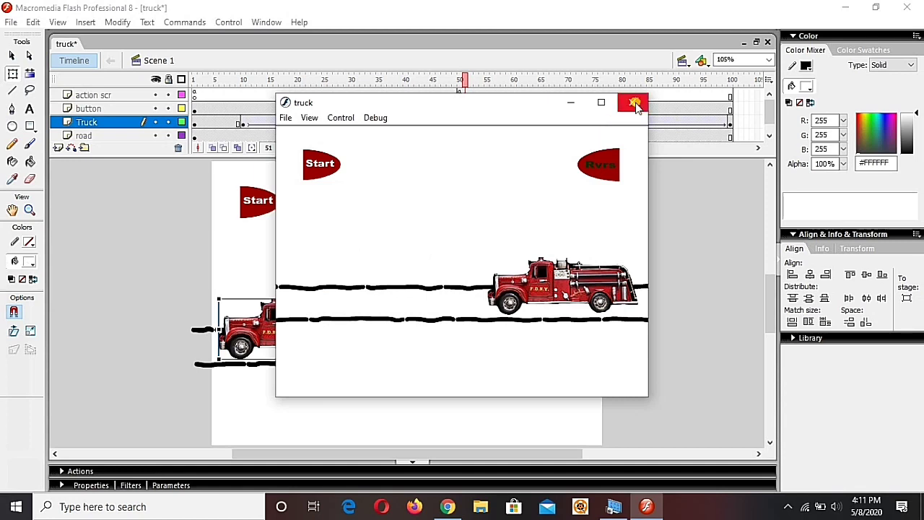
pyautogui.click(309, 161)
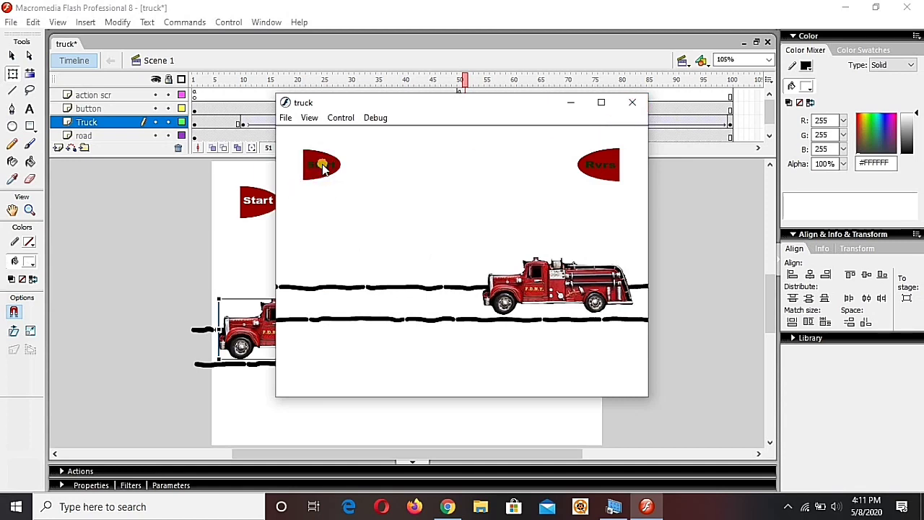
pyautogui.click(596, 165)
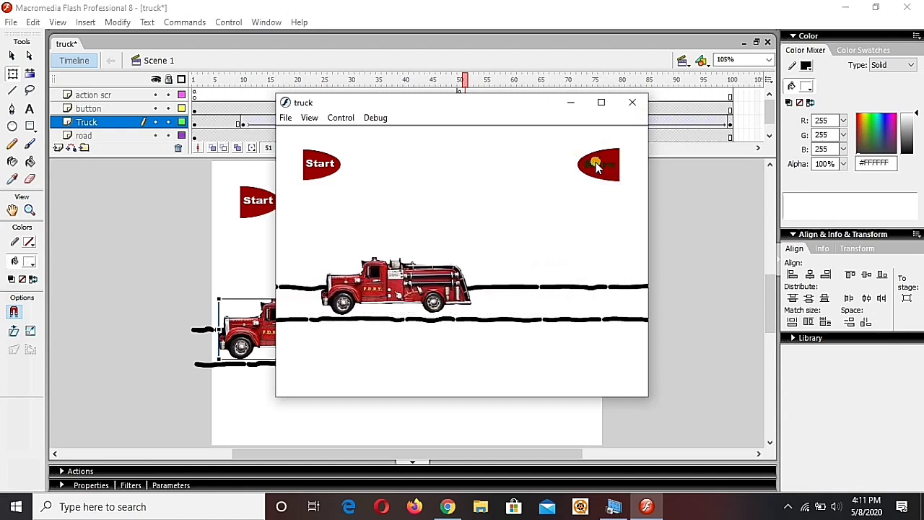
pyautogui.click(635, 106)
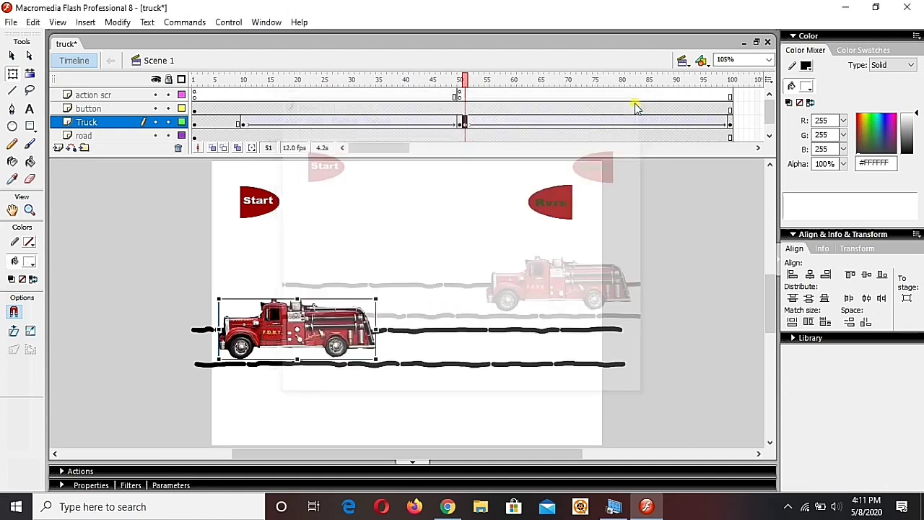